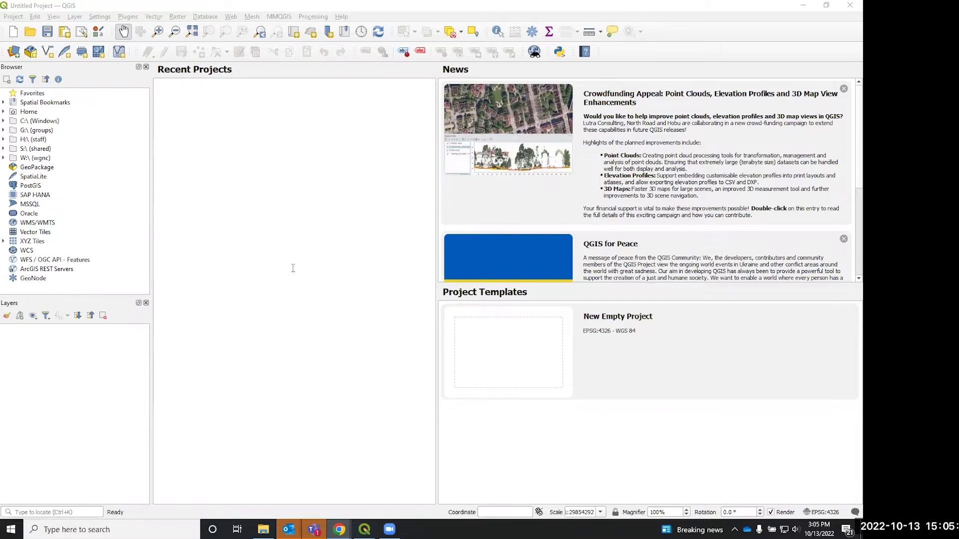
Switch to Chrome and review the workshop's data download instructions, the Intro QGIS Data Drive folder, its Florida subfolder and the folder's download option.
{"action": "key", "text": "alt+Tab"}
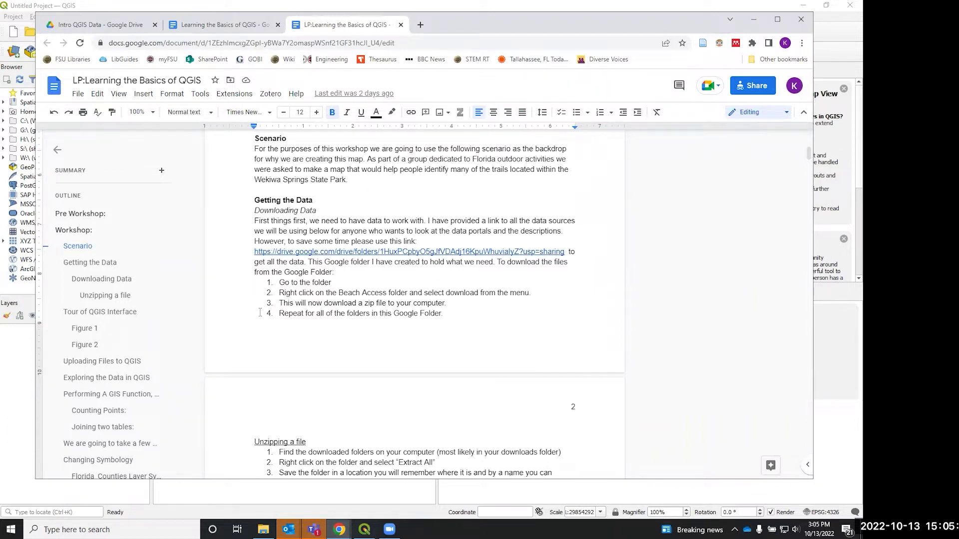
{"action": "scroll", "coordinate": [413, 354], "scroll_direction": "down", "scroll_amount": 1}
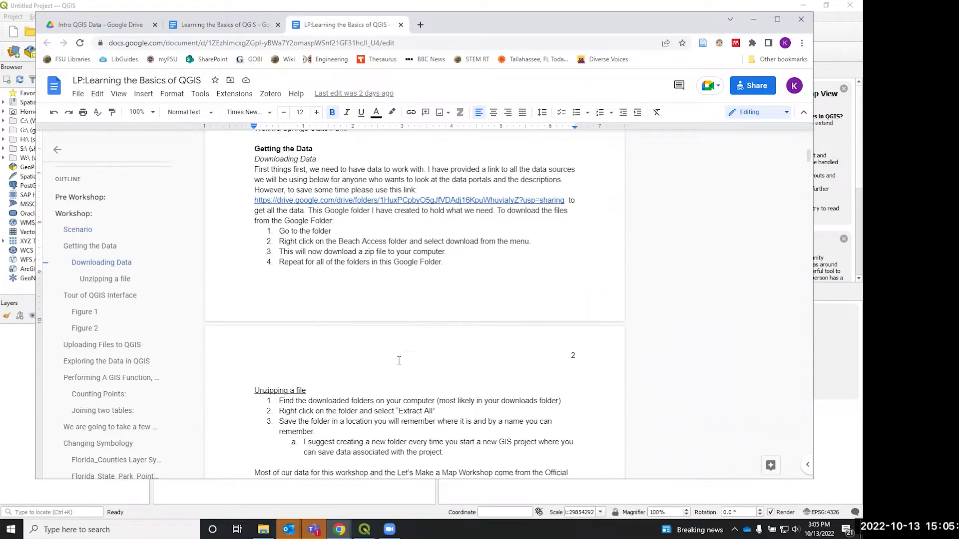
{"action": "left_click", "coordinate": [75, 24]}
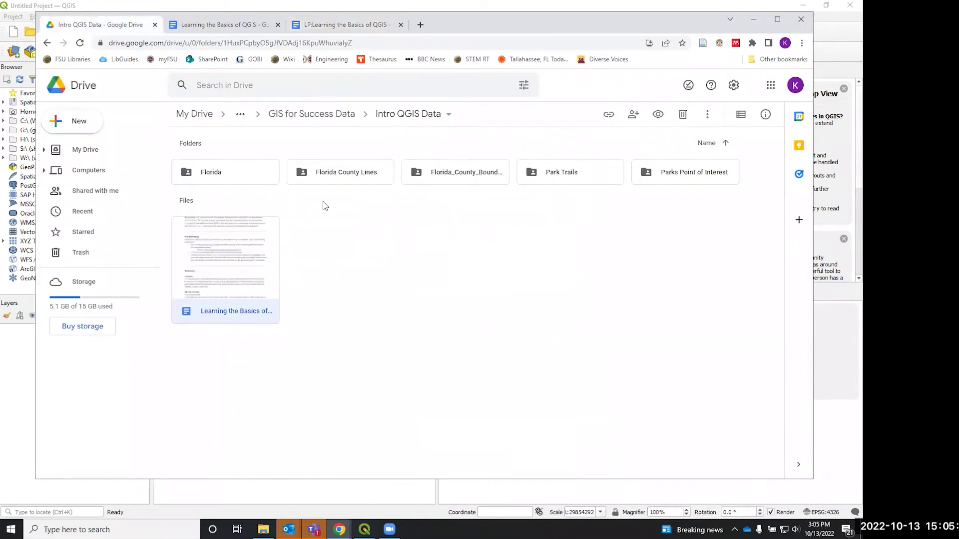
{"action": "double_click", "coordinate": [253, 180]}
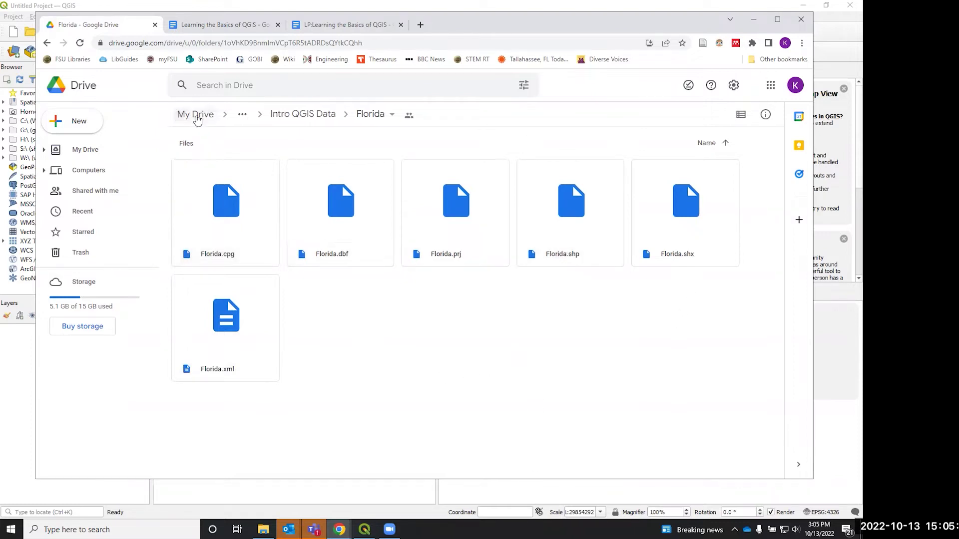
{"action": "left_click", "coordinate": [284, 118]}
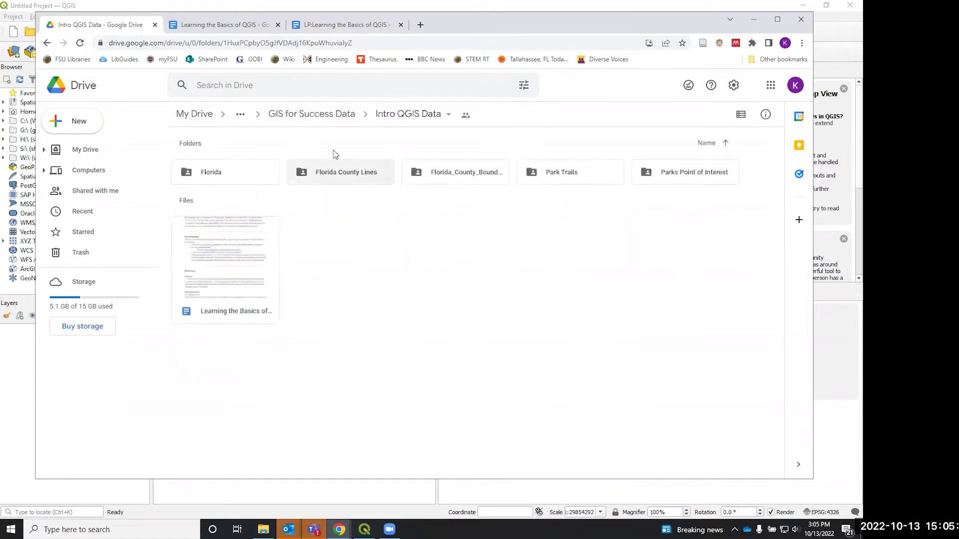
{"action": "left_click", "coordinate": [439, 116]}
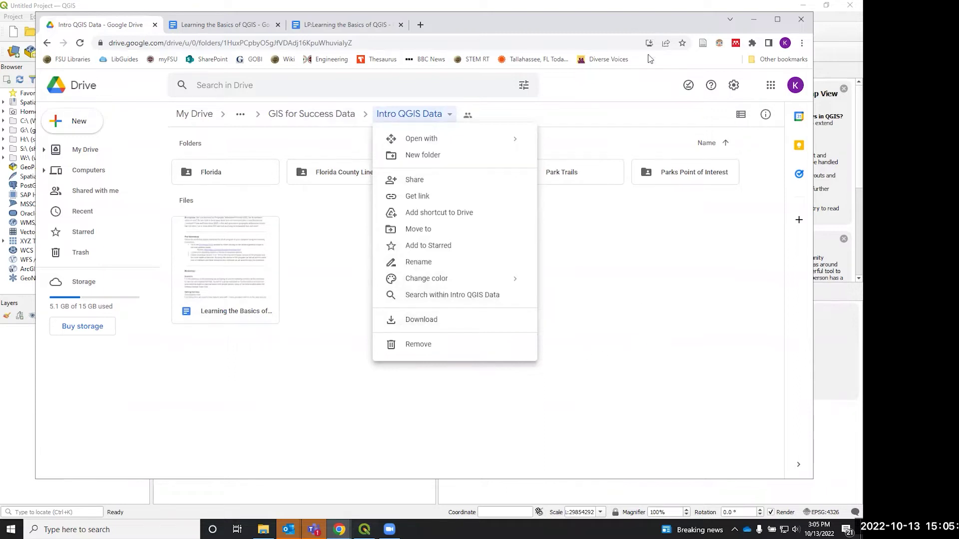
{"action": "left_click", "coordinate": [584, 323]}
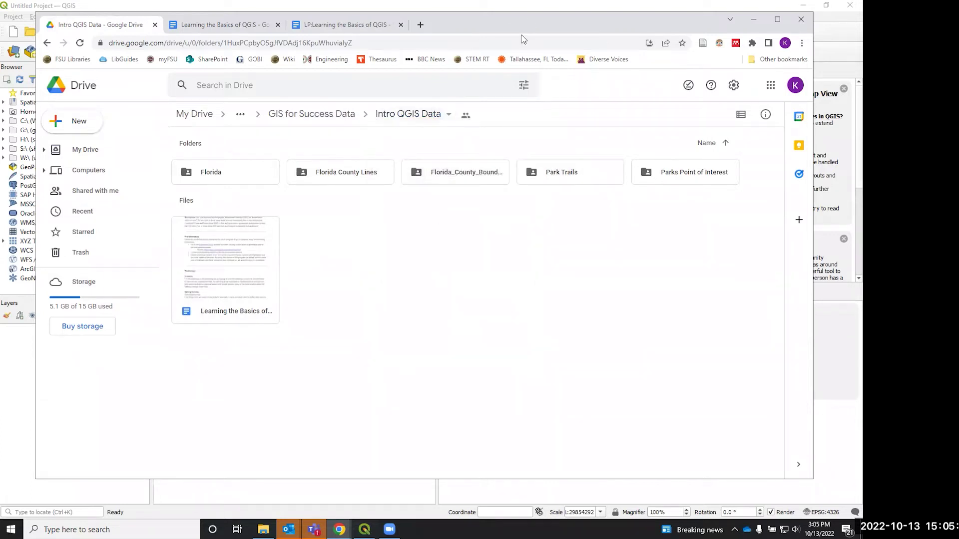
Switch back to QGIS and start a new empty project, checking the Home folder in the data browser.
{"action": "key", "text": "alt+Tab"}
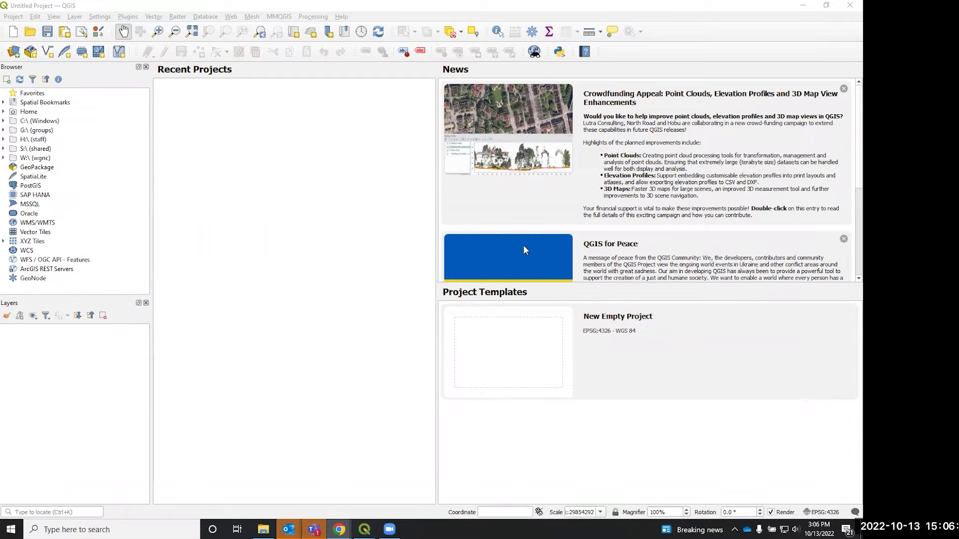
{"action": "left_click", "coordinate": [601, 320]}
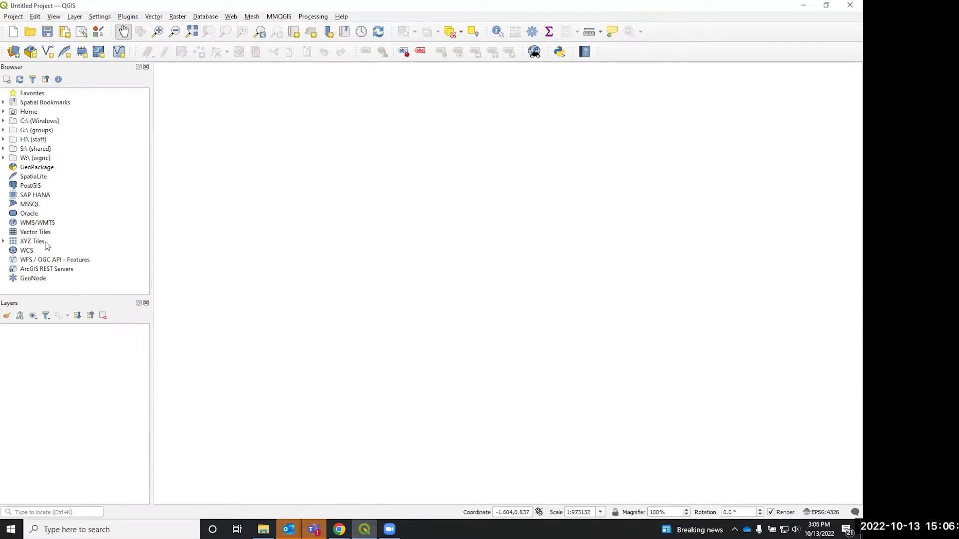
{"action": "left_click", "coordinate": [3, 111]}
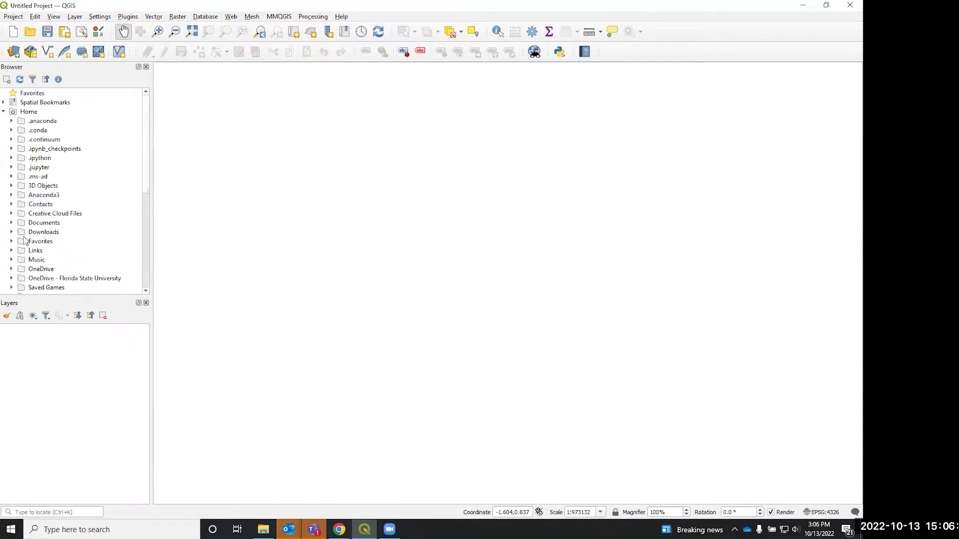
{"action": "left_click", "coordinate": [4, 112]}
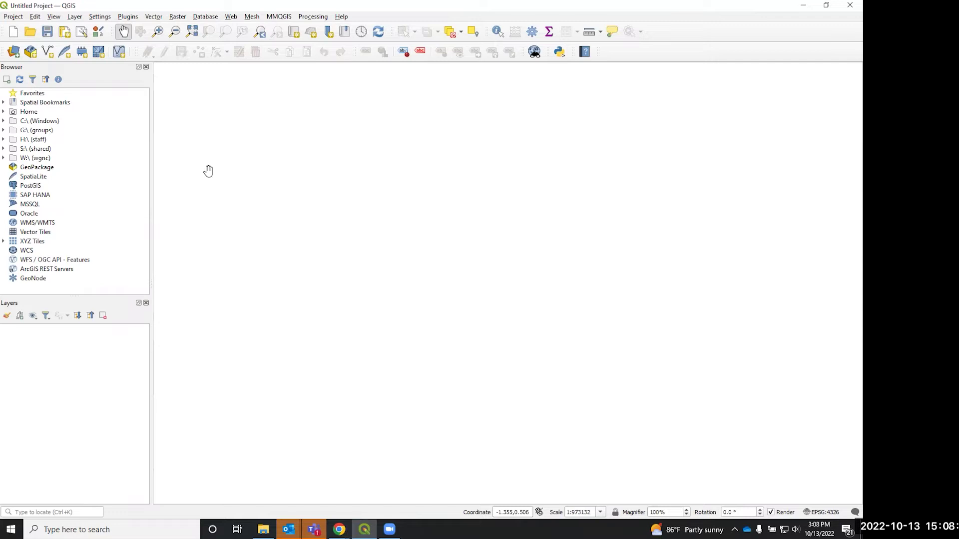
Open the Data Source Manager for a vector file source and browse to the QGIS Workshops folder on the Desktop.
{"action": "left_click", "coordinate": [13, 53]}
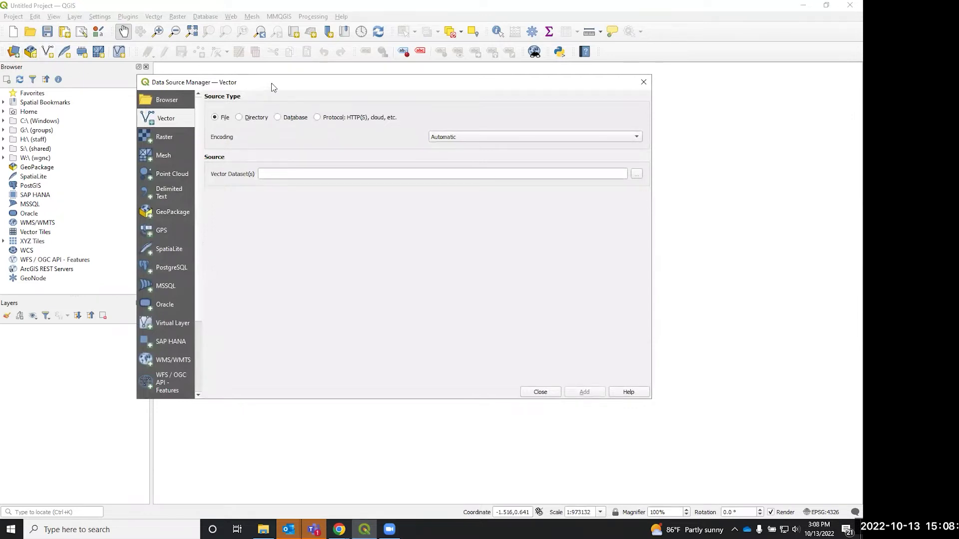
{"action": "left_click_drag", "start_coordinate": [272, 83], "coordinate": [302, 94]}
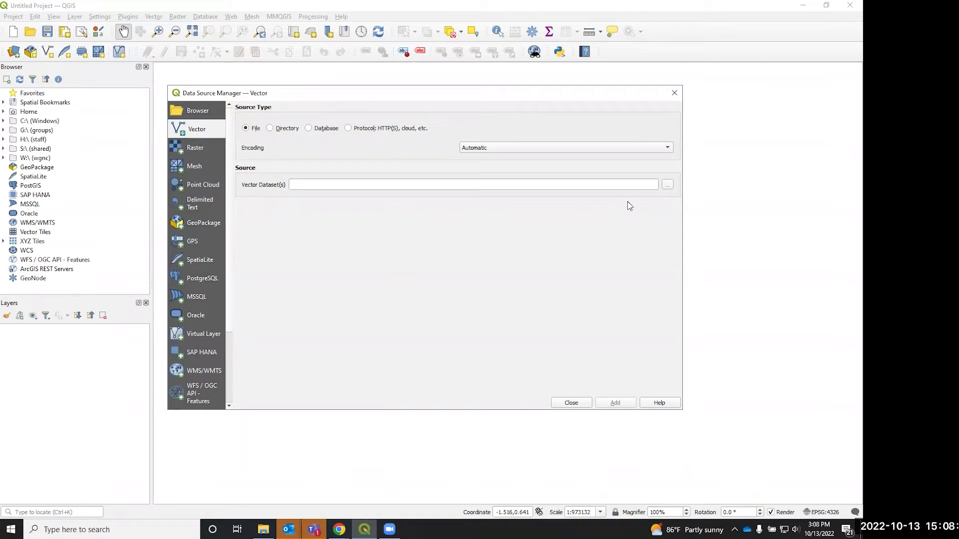
{"action": "left_click", "coordinate": [670, 191]}
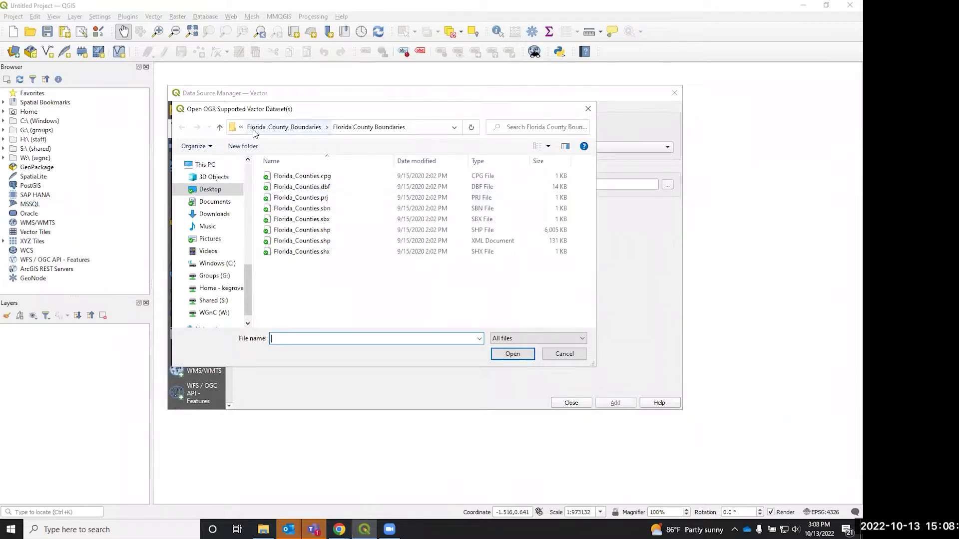
{"action": "left_click", "coordinate": [233, 129]}
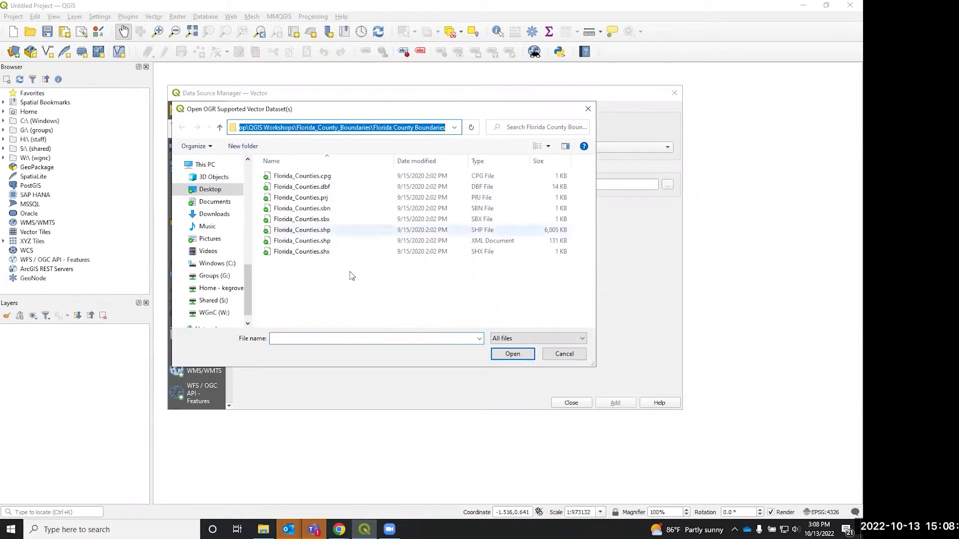
{"action": "key", "text": "Escape"}
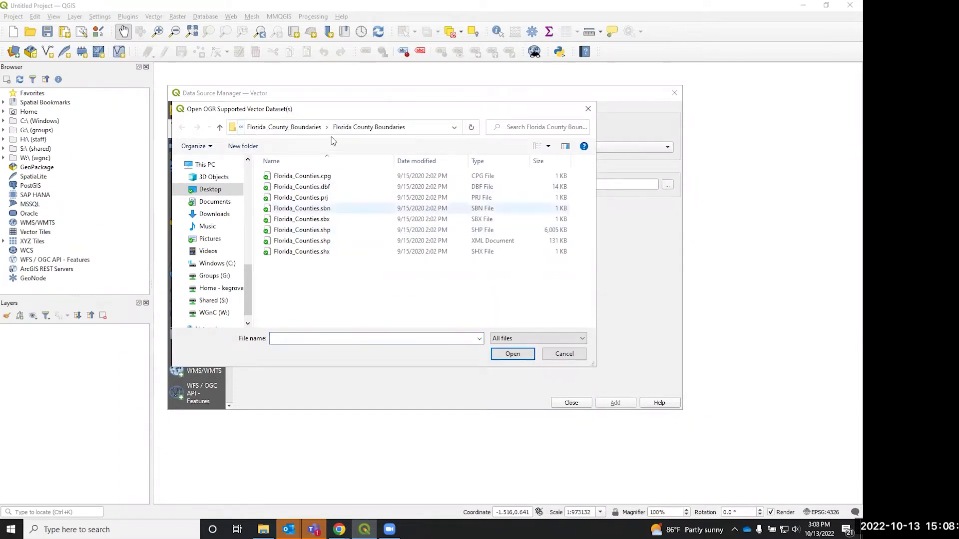
{"action": "left_click", "coordinate": [241, 128]}
{"action": "left_click", "coordinate": [241, 128]}
{"action": "left_click", "coordinate": [241, 128]}
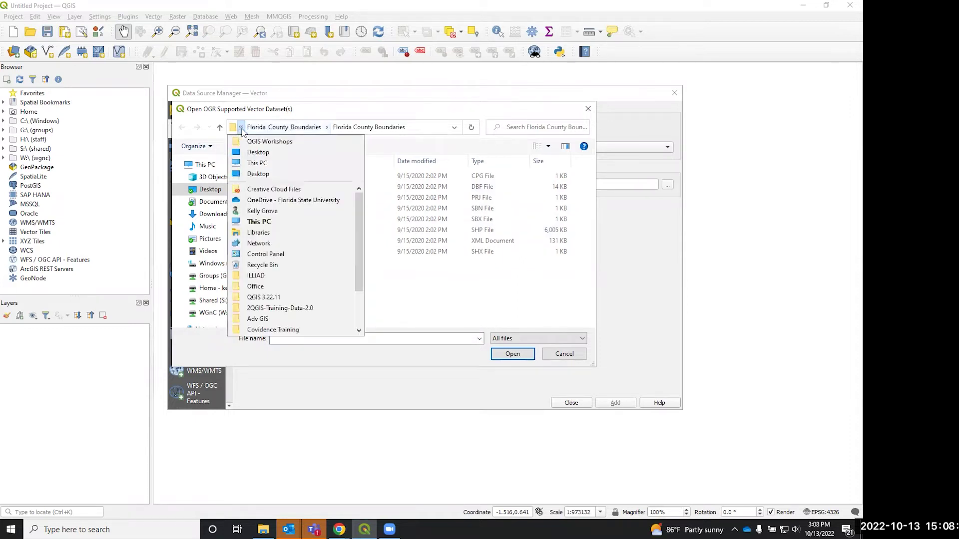
{"action": "left_click", "coordinate": [265, 142]}
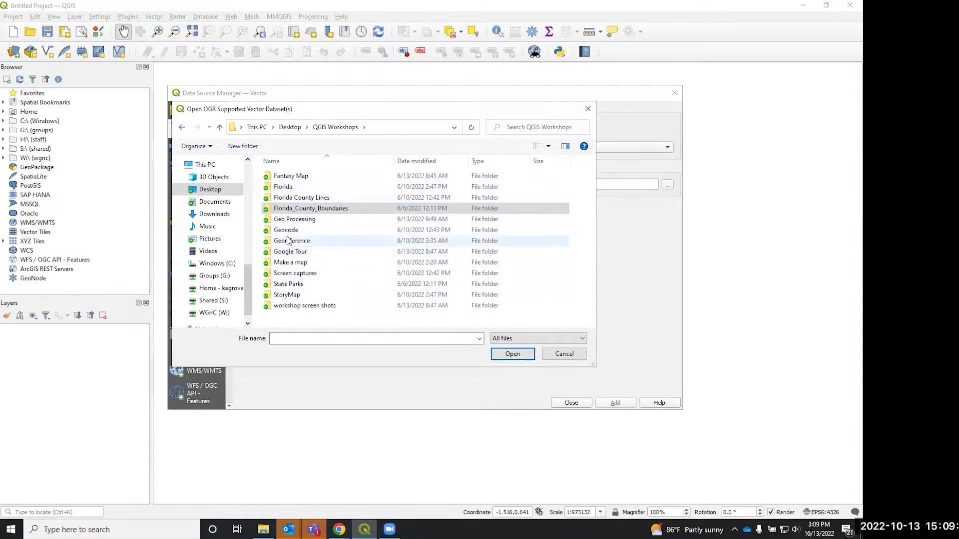
Add Florida.shp from the Florida folder as a vector layer and close the Data Source Manager.
{"action": "left_click", "coordinate": [288, 189]}
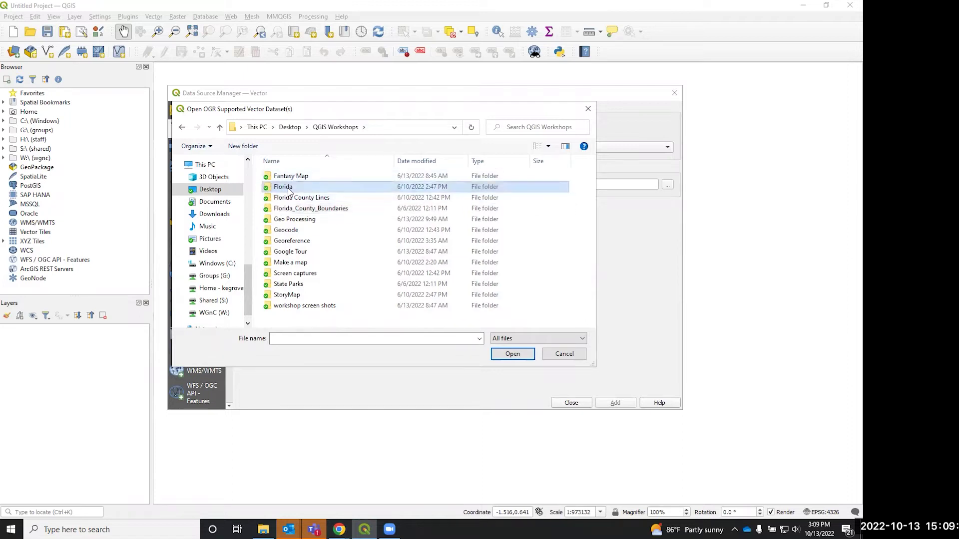
{"action": "double_click", "coordinate": [288, 190]}
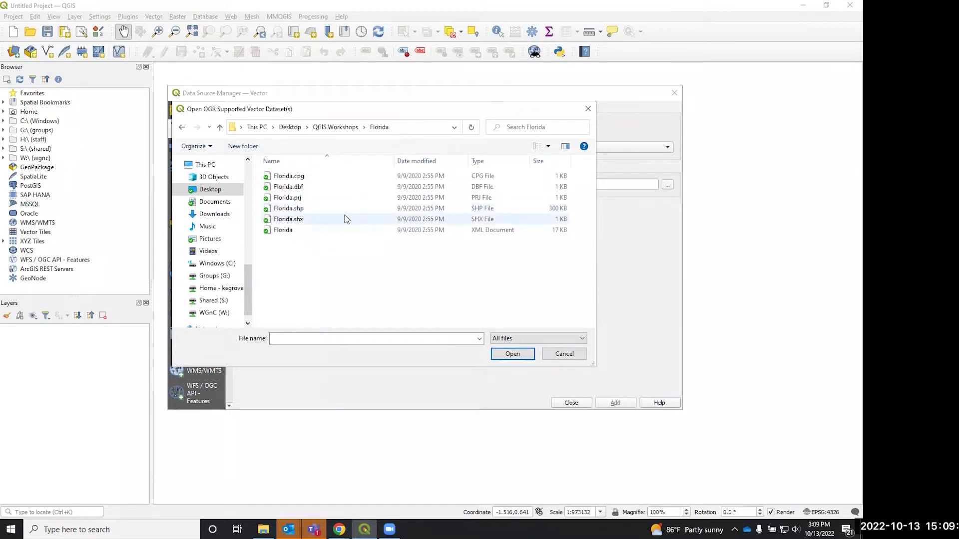
{"action": "double_click", "coordinate": [296, 209]}
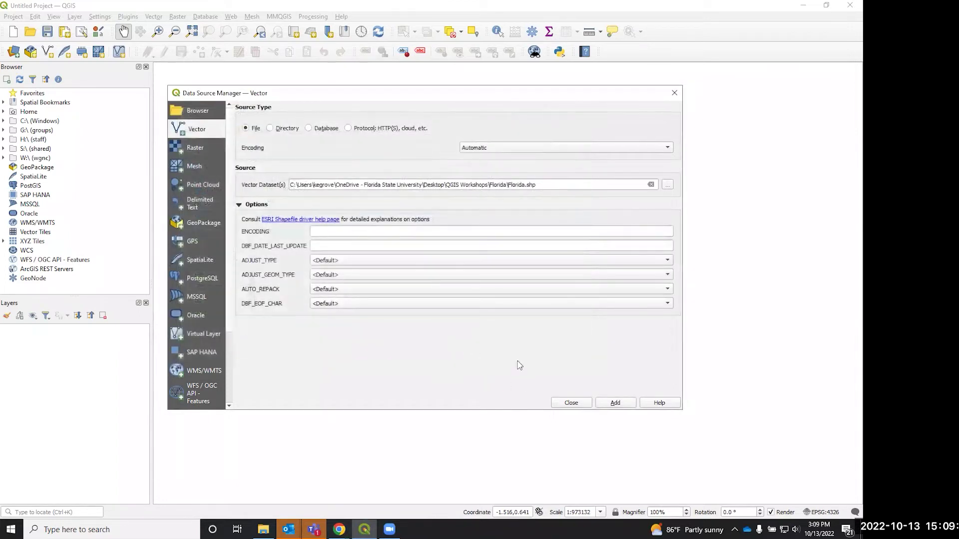
{"action": "left_click", "coordinate": [612, 404]}
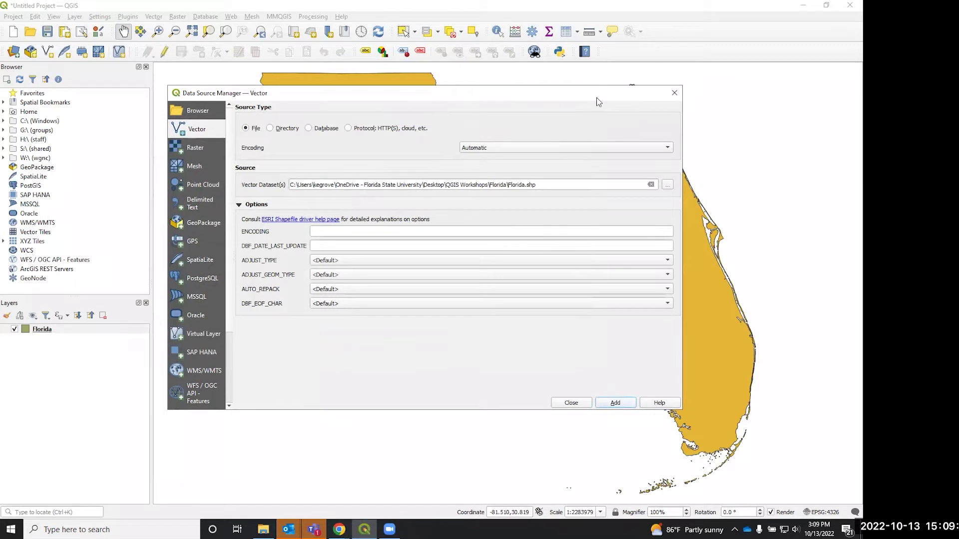
{"action": "key", "text": "Escape"}
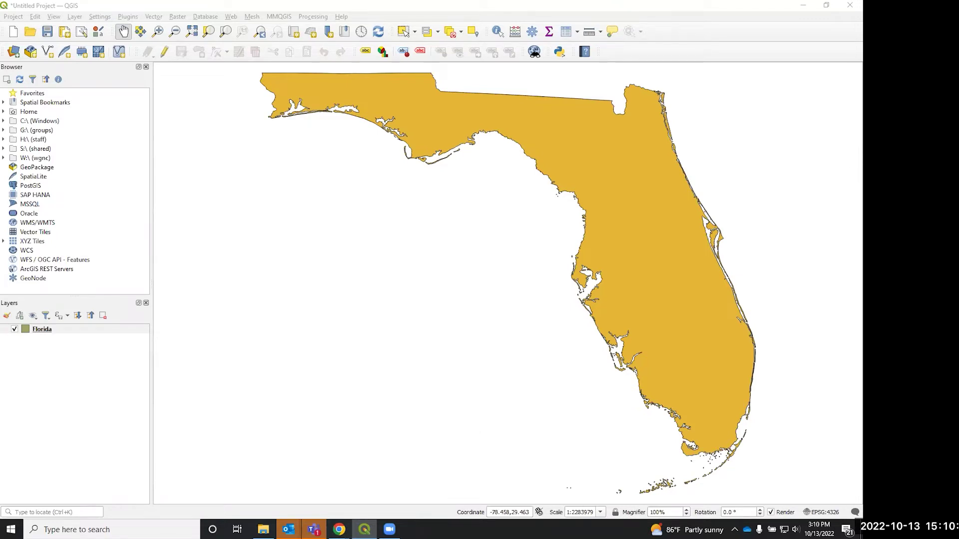
Add Florida_County_Lines.shp from the Florida County Lines folder in QGIS Workshops as a vector layer.
{"action": "key", "text": "ctrl+shift+v"}
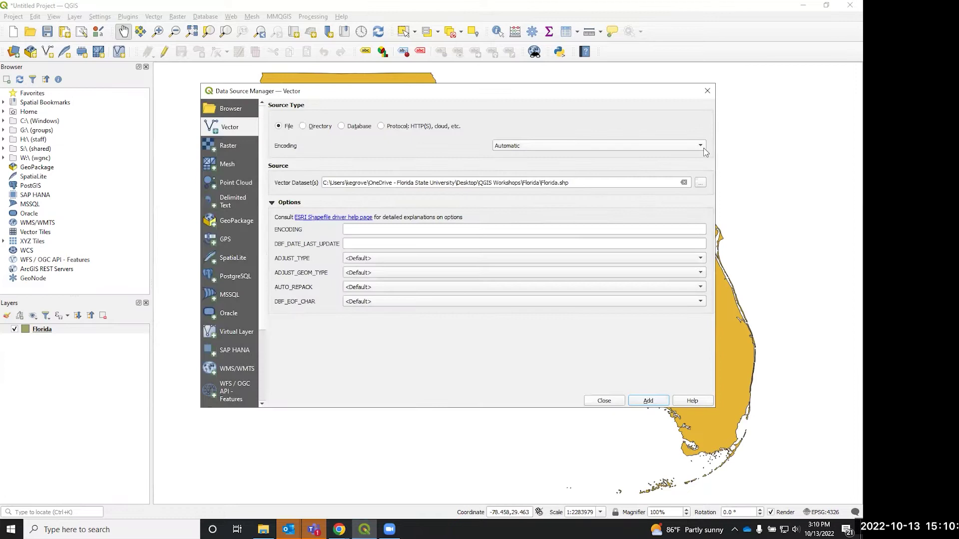
{"action": "left_click", "coordinate": [702, 184]}
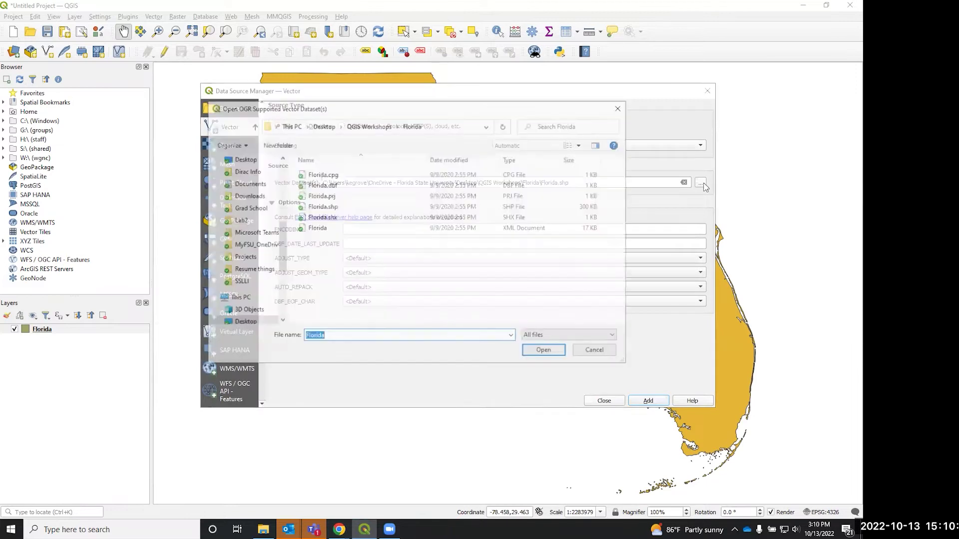
{"action": "left_click", "coordinate": [368, 124]}
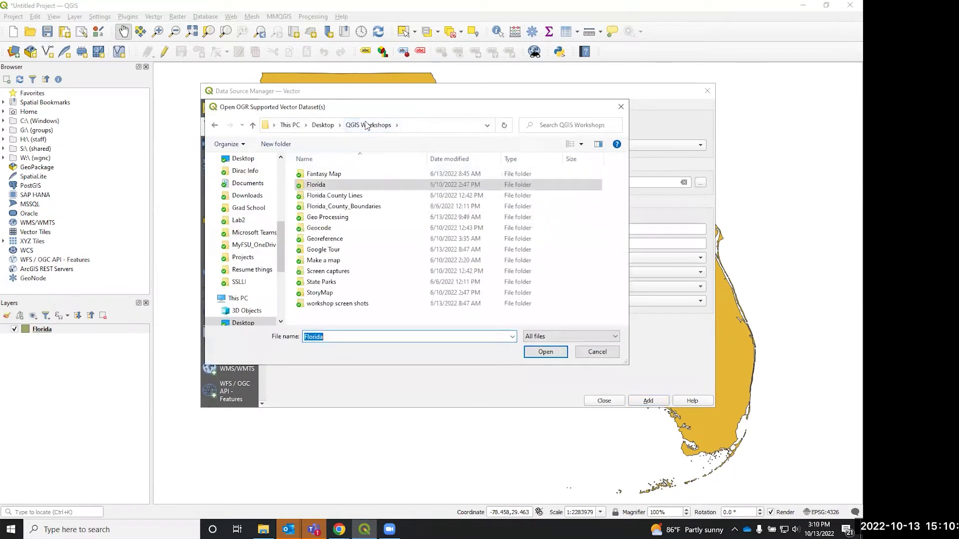
{"action": "double_click", "coordinate": [319, 197]}
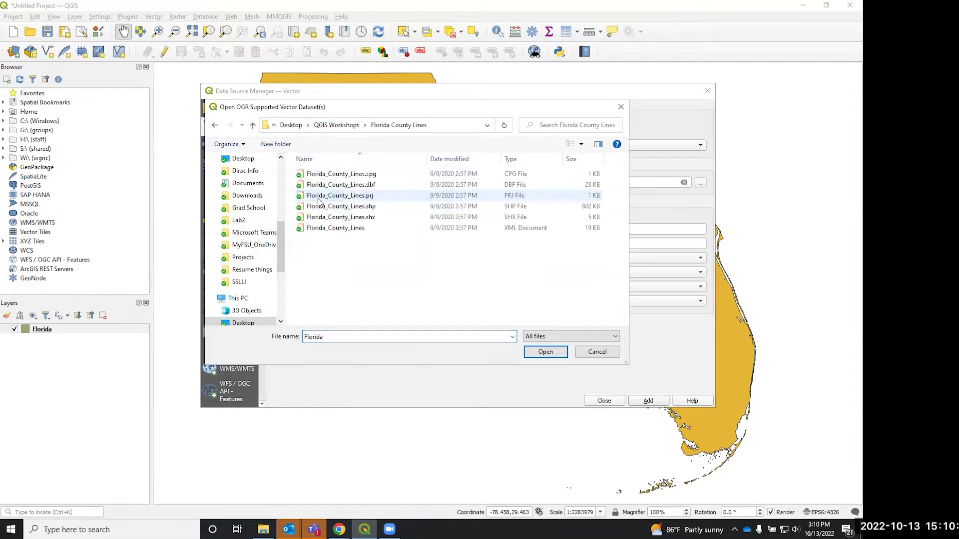
{"action": "double_click", "coordinate": [395, 206]}
{"action": "left_click", "coordinate": [647, 401]}
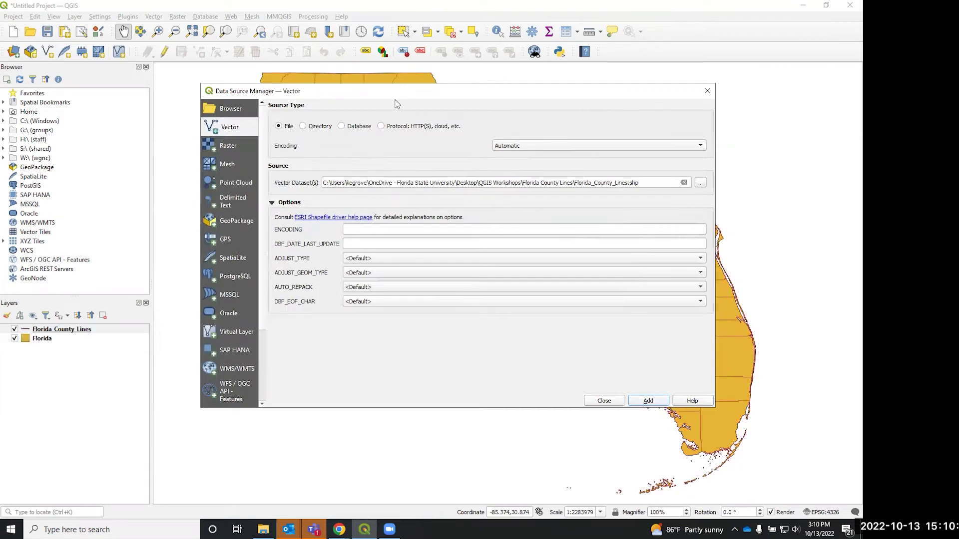
{"action": "key", "text": "Escape"}
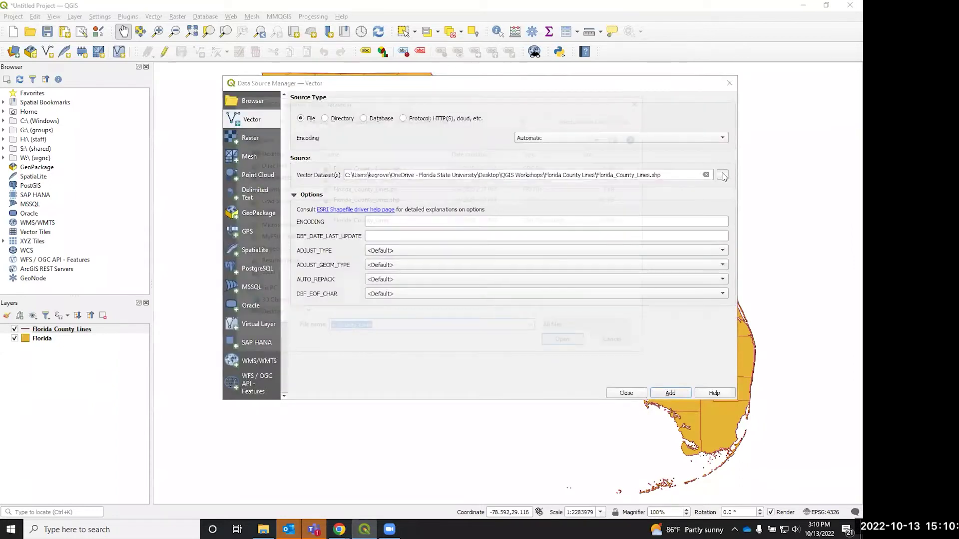
Add Florida_State_Park_Trails.shp from the Park Trails folder inside State Parks as a vector layer.
{"action": "left_click", "coordinate": [365, 118]}
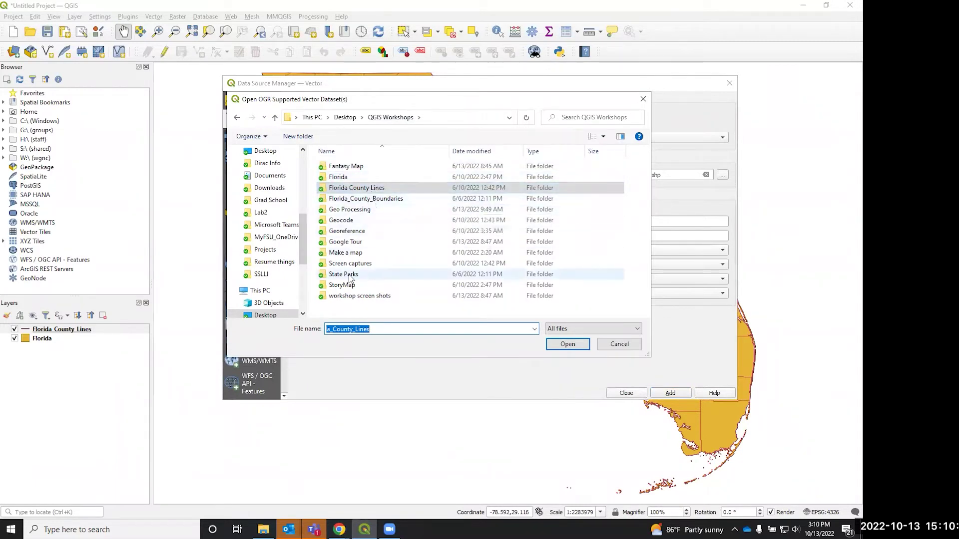
{"action": "double_click", "coordinate": [331, 276]}
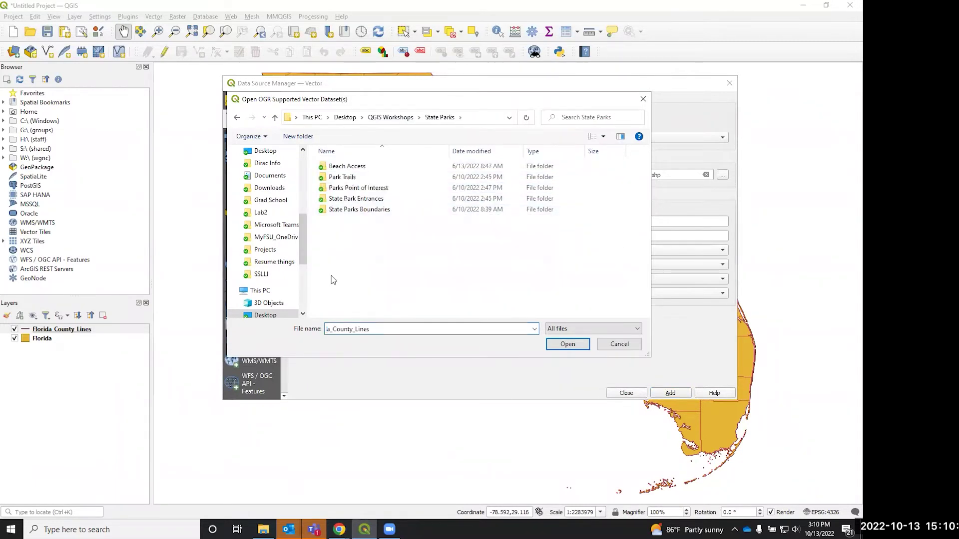
{"action": "double_click", "coordinate": [343, 179]}
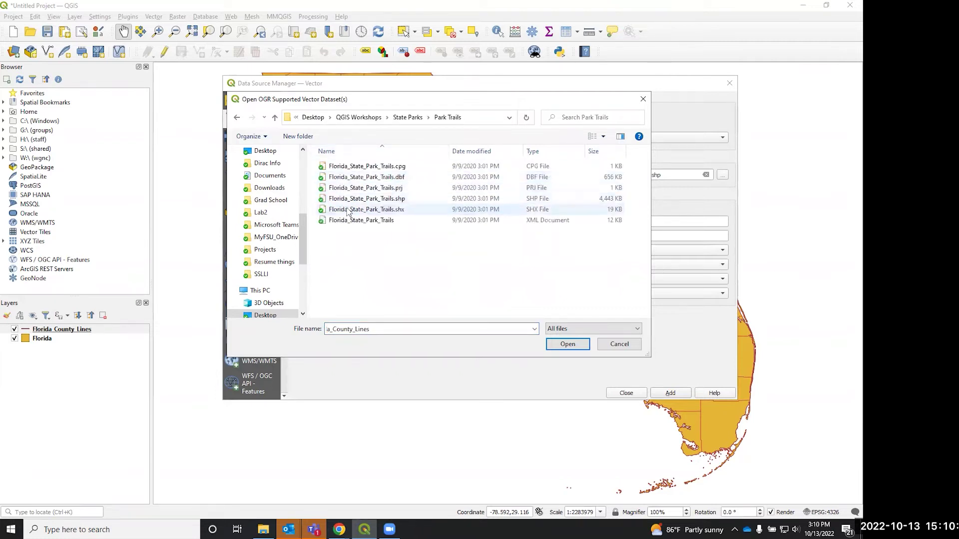
{"action": "double_click", "coordinate": [361, 199]}
{"action": "left_click", "coordinate": [669, 393]}
Add Florida_State_Parks_Boundaries.shp from the State Parks Boundaries folder inside State Parks as a vector layer.
{"action": "left_click", "coordinate": [722, 175]}
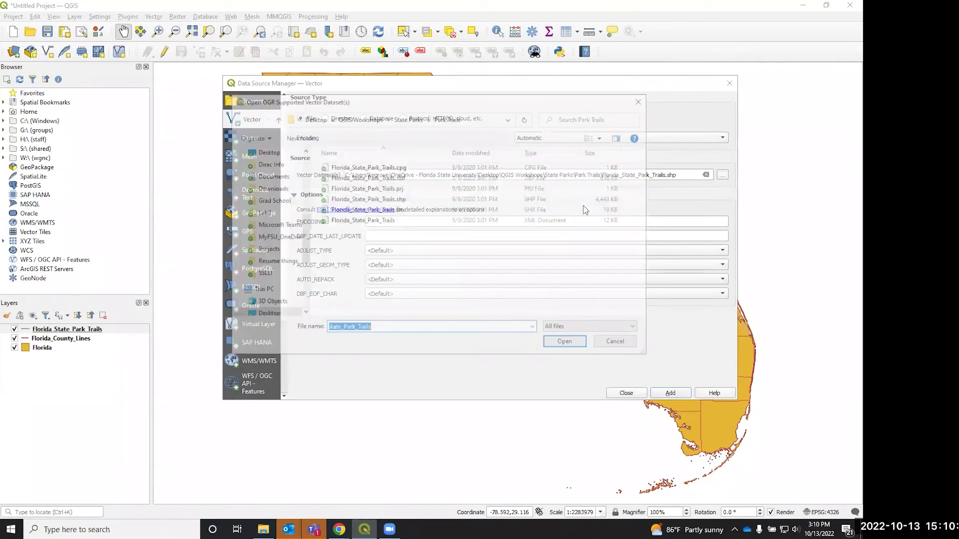
{"action": "left_click", "coordinate": [409, 118]}
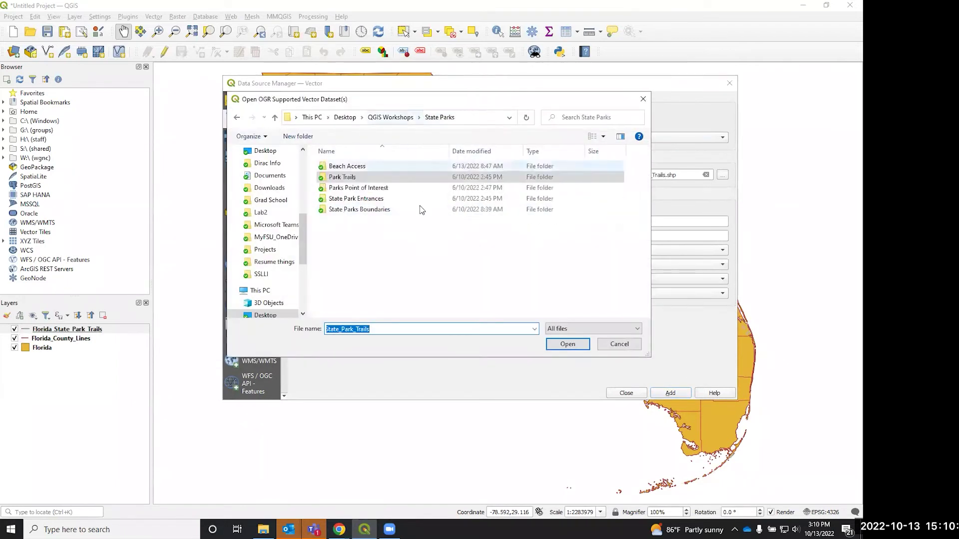
{"action": "double_click", "coordinate": [361, 210]}
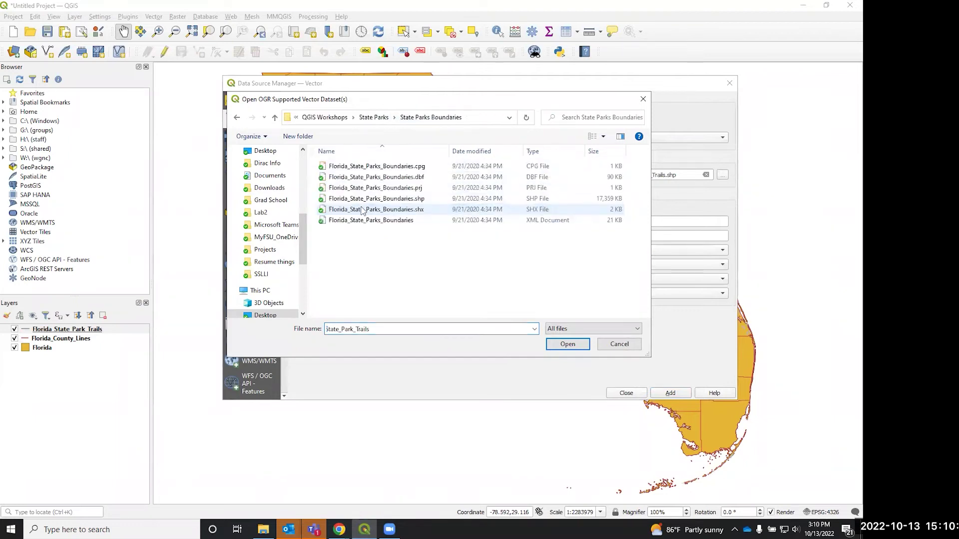
{"action": "double_click", "coordinate": [363, 200]}
{"action": "left_click", "coordinate": [670, 393]}
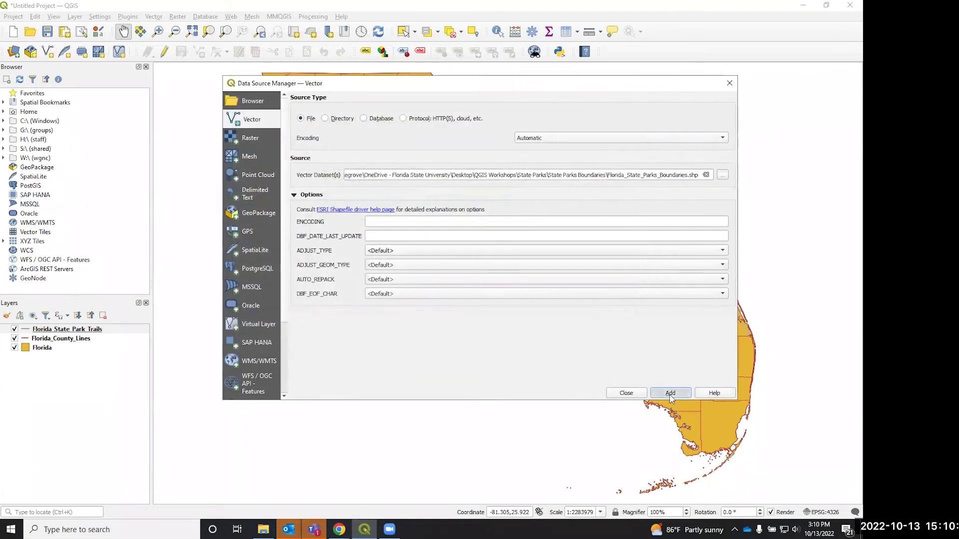
Add Florida_State_Park_Trails.shp from the Park Trails folder a second time as a vector layer.
{"action": "left_click", "coordinate": [723, 176]}
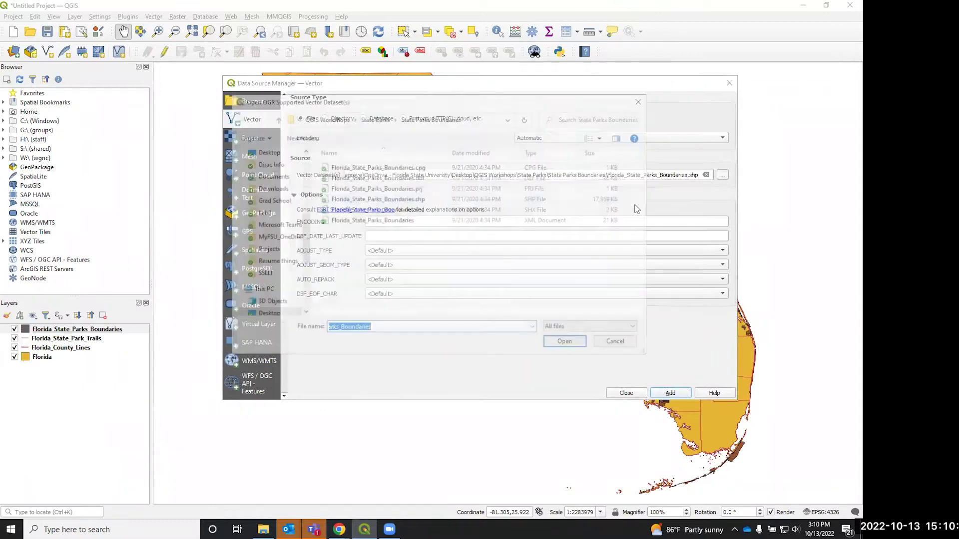
{"action": "left_click", "coordinate": [375, 120]}
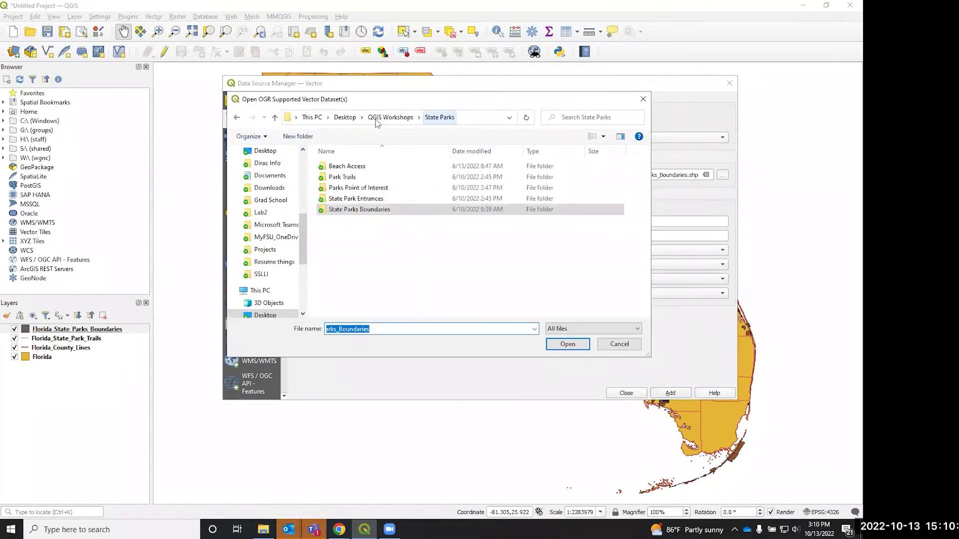
{"action": "double_click", "coordinate": [346, 178]}
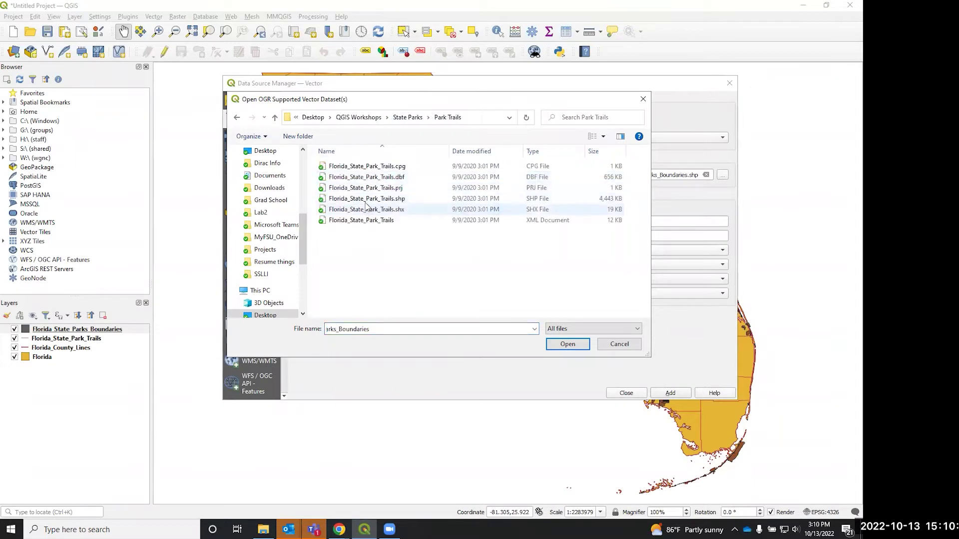
{"action": "left_click", "coordinate": [365, 200]}
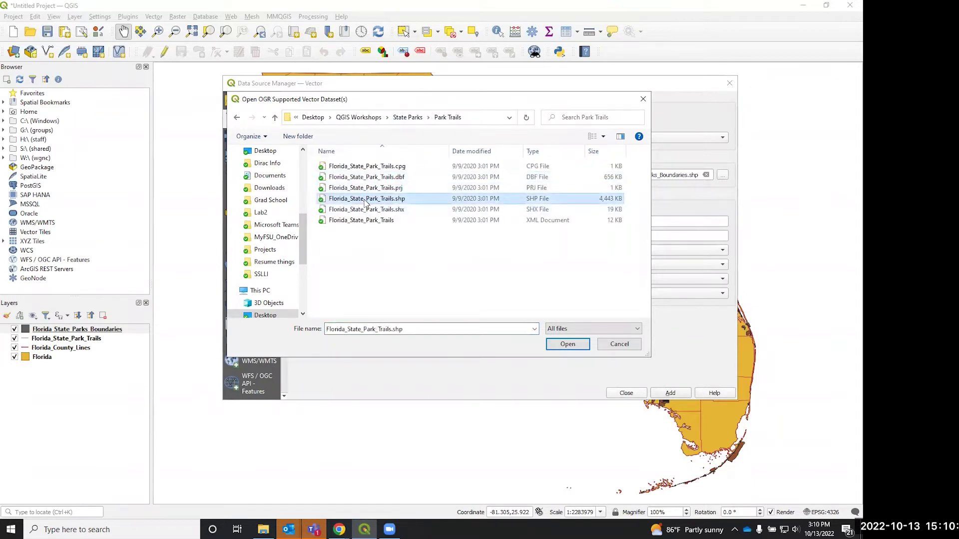
{"action": "left_click", "coordinate": [568, 344]}
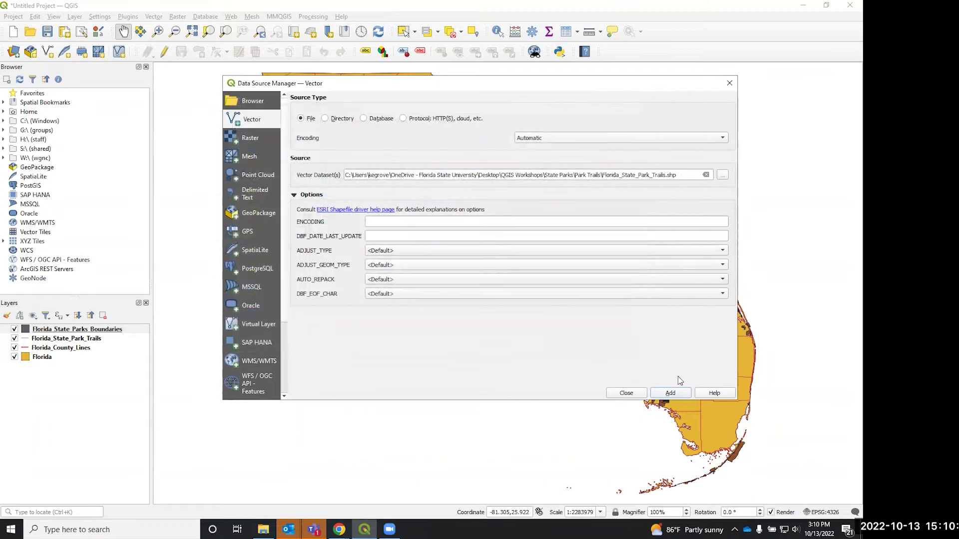
{"action": "left_click", "coordinate": [671, 393]}
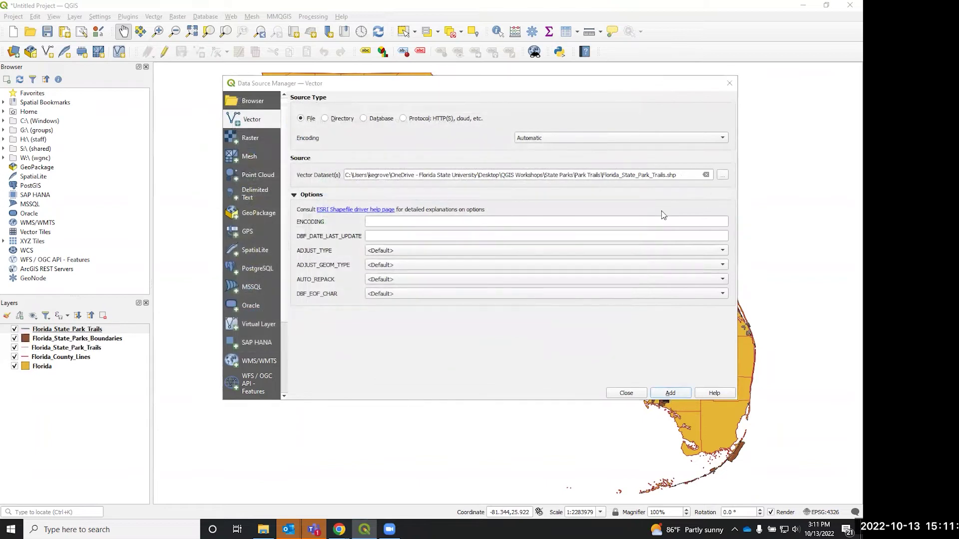
Add Florida_State_Park_Points_of_Interest.shp from the Parks Point of Interest folder as a vector layer and close the Data Source Manager.
{"action": "left_click", "coordinate": [723, 175]}
{"action": "left_click", "coordinate": [412, 117]}
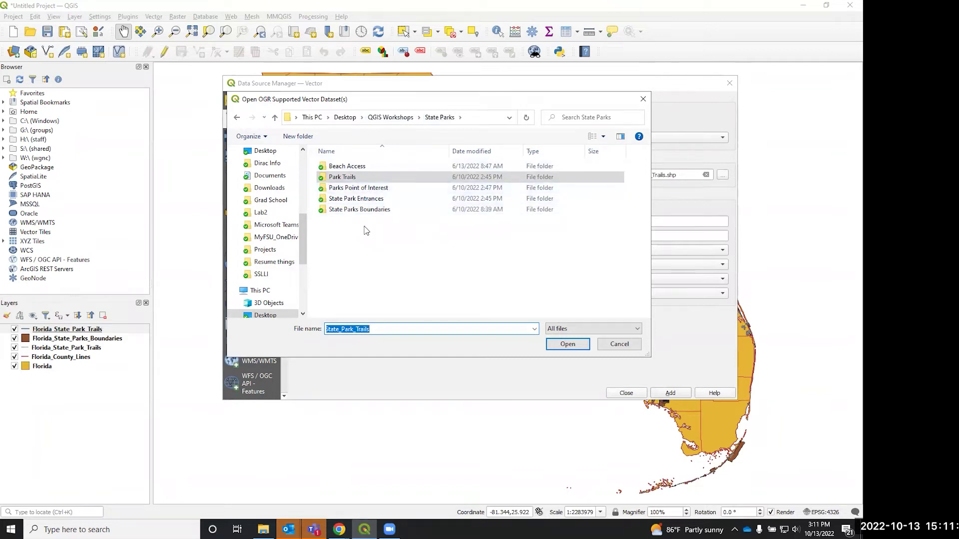
{"action": "double_click", "coordinate": [362, 188]}
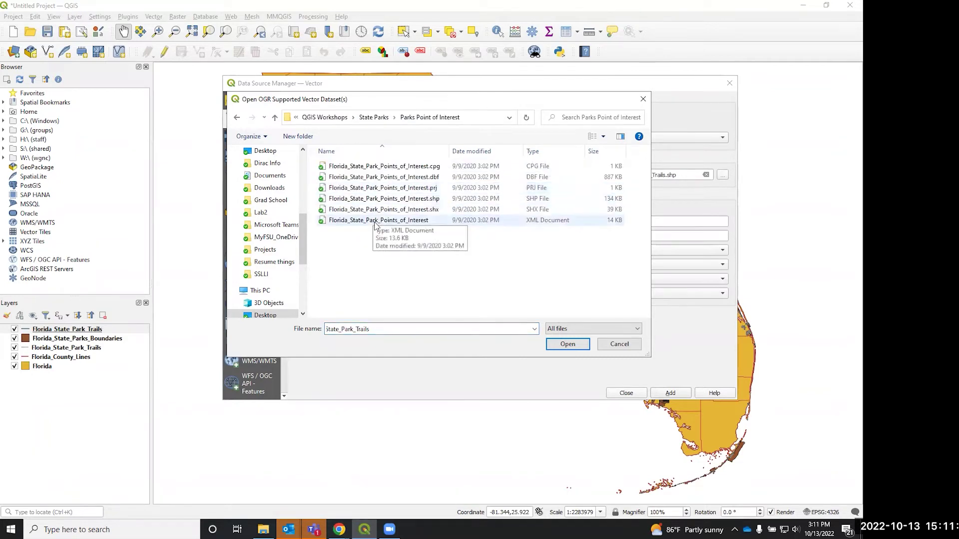
{"action": "double_click", "coordinate": [550, 198]}
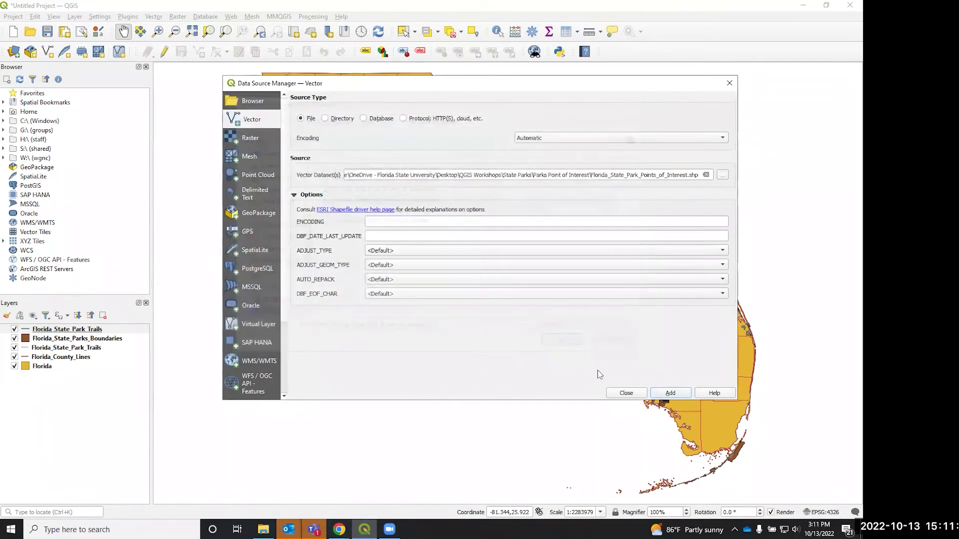
{"action": "left_click", "coordinate": [665, 394]}
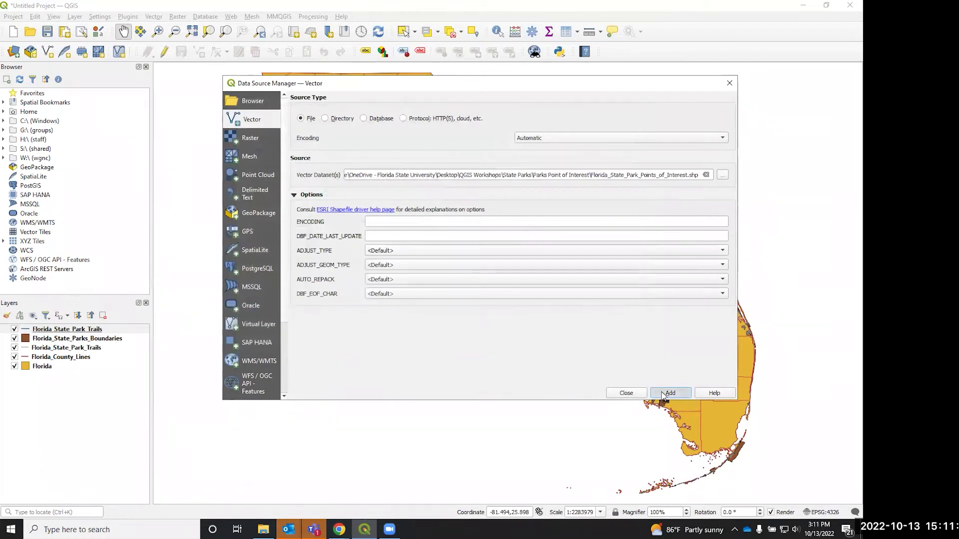
{"action": "left_click", "coordinate": [631, 395]}
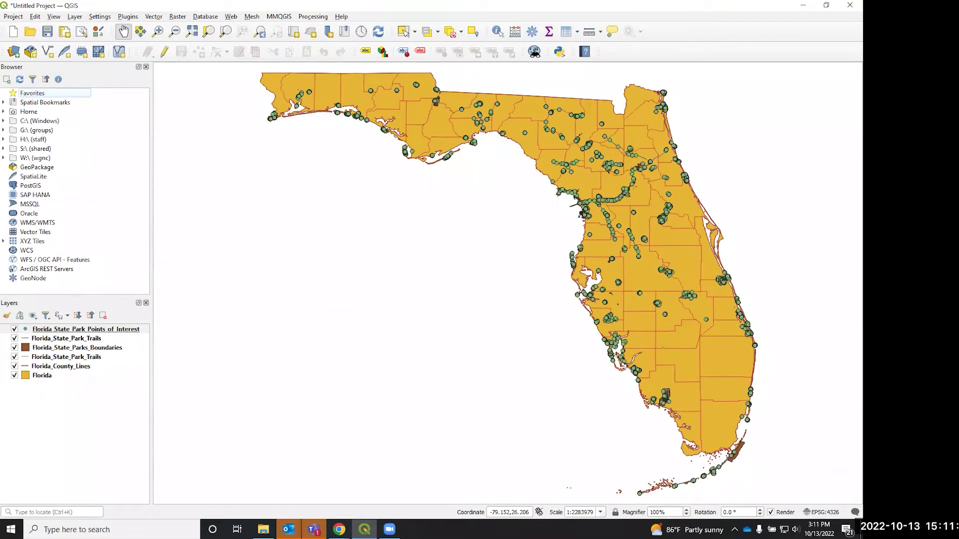
Remove the Florida_State_Parks_Boundaries layer from the project.
{"action": "key", "text": "alt+Tab"}
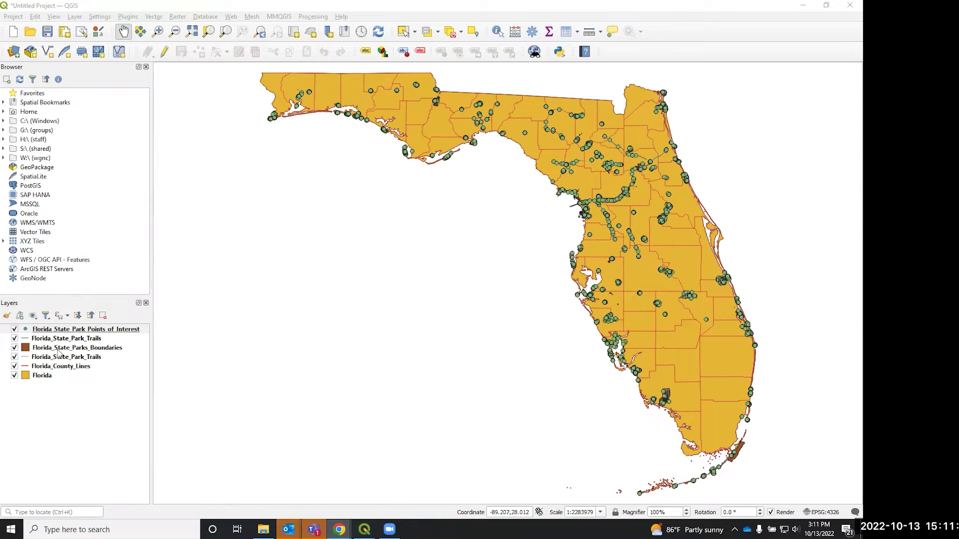
{"action": "left_click", "coordinate": [59, 352]}
{"action": "right_click", "coordinate": [42, 352]}
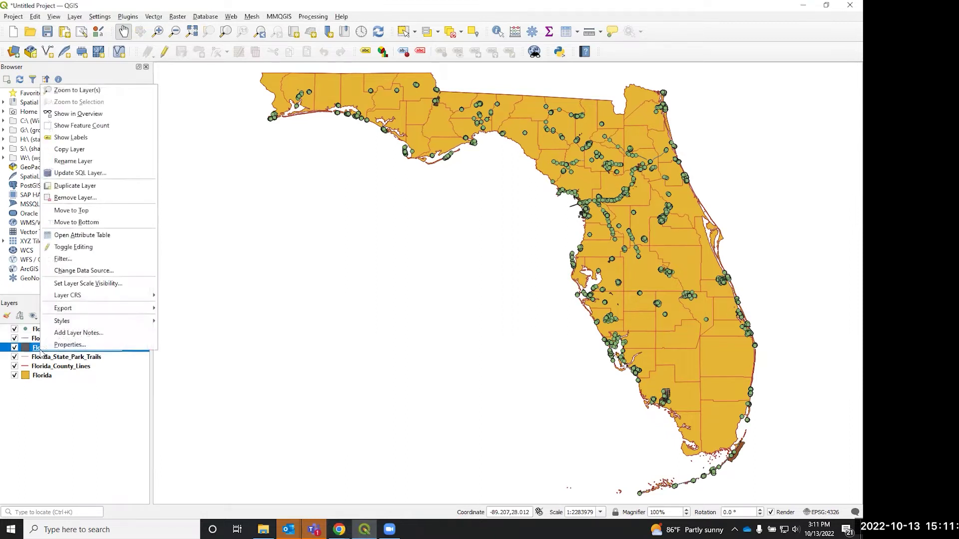
{"action": "left_click", "coordinate": [68, 445]}
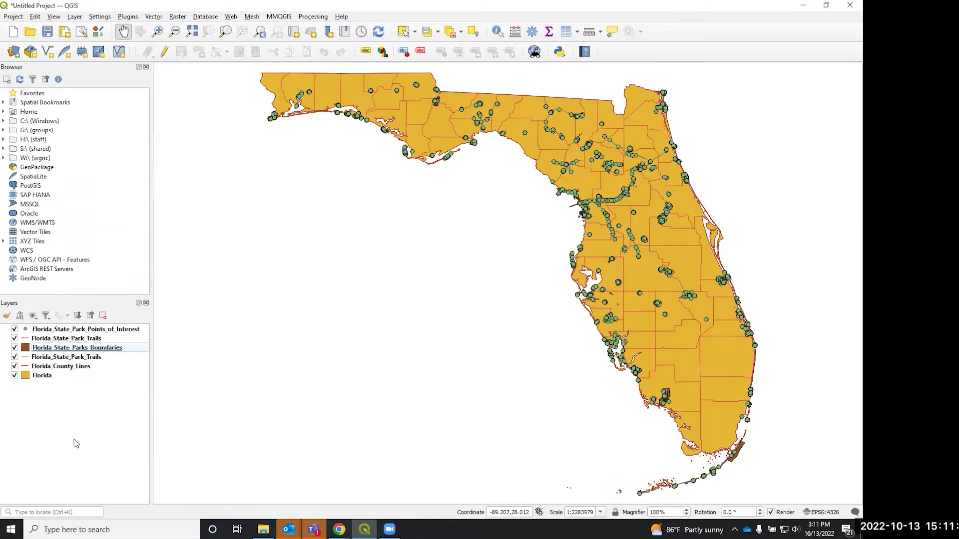
{"action": "right_click", "coordinate": [68, 353]}
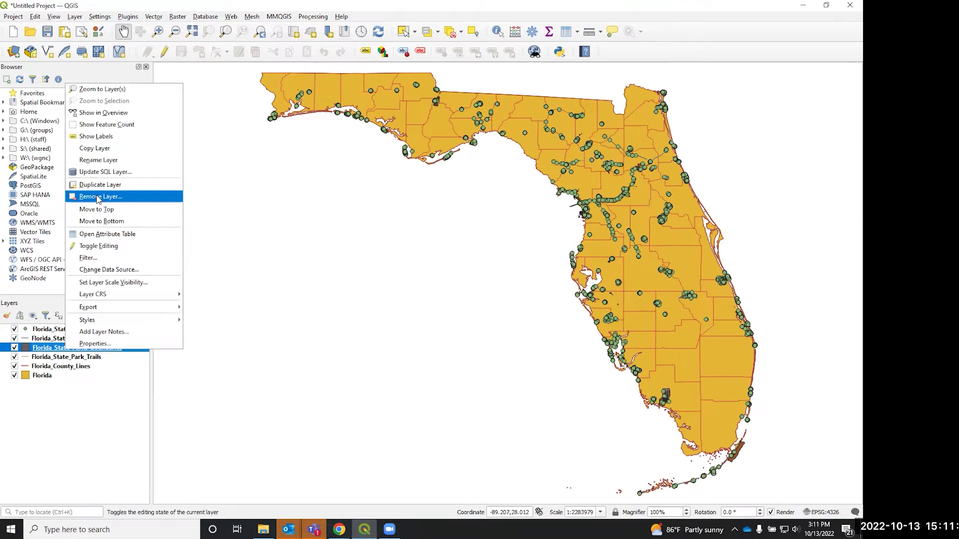
{"action": "left_click", "coordinate": [98, 198]}
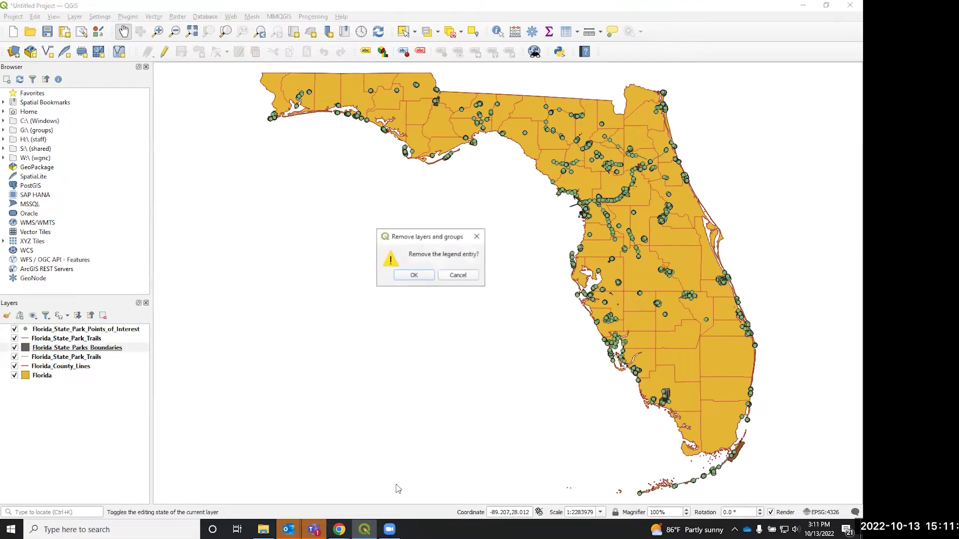
{"action": "left_click", "coordinate": [407, 278]}
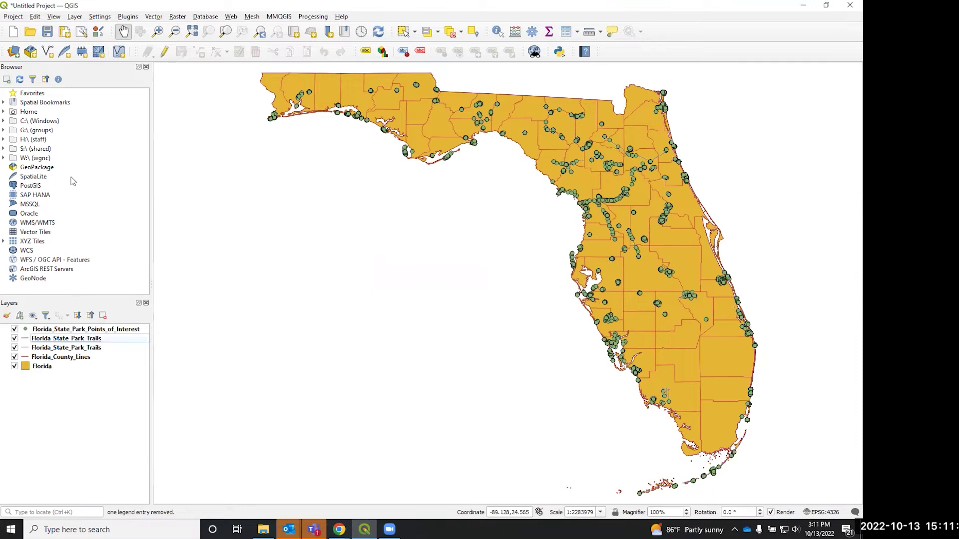
Reopen the Data Source Manager and browse for a vector file in the QGIS Workshops folder.
{"action": "left_click", "coordinate": [14, 51]}
{"action": "left_click", "coordinate": [722, 176]}
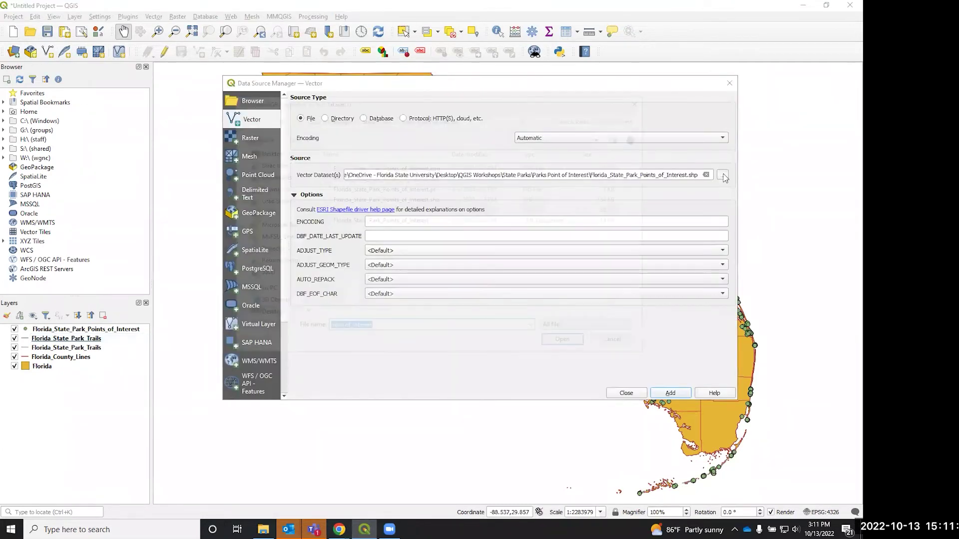
{"action": "left_click", "coordinate": [372, 118]}
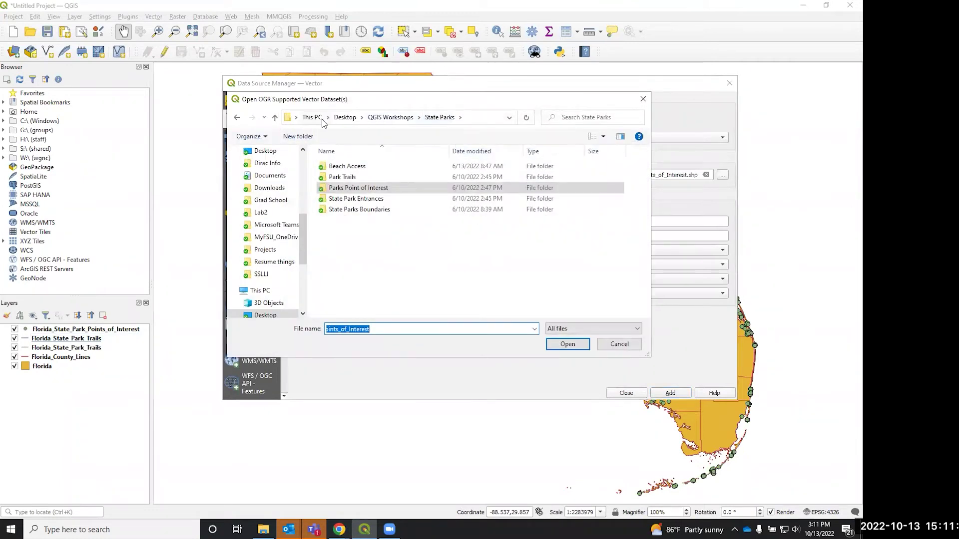
{"action": "left_click", "coordinate": [238, 119]}
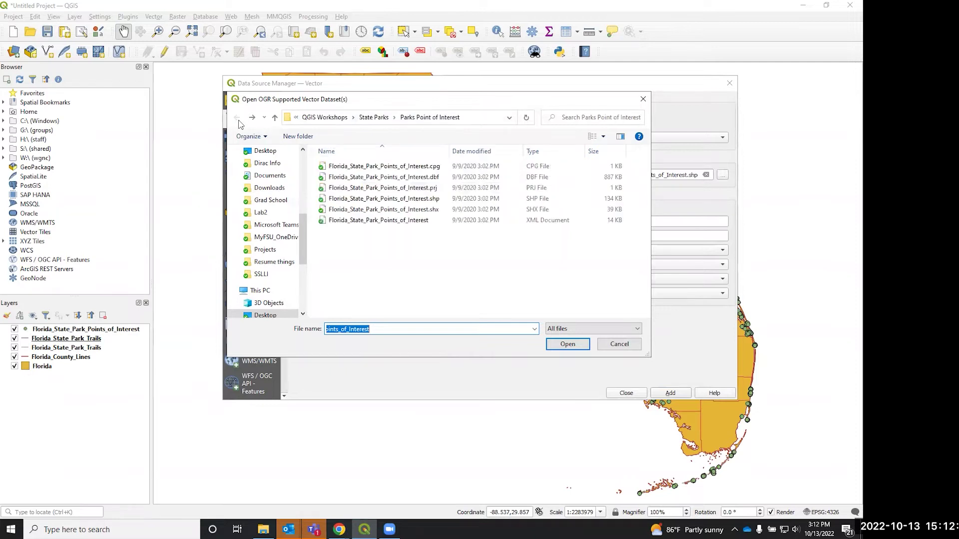
{"action": "left_click", "coordinate": [322, 122]}
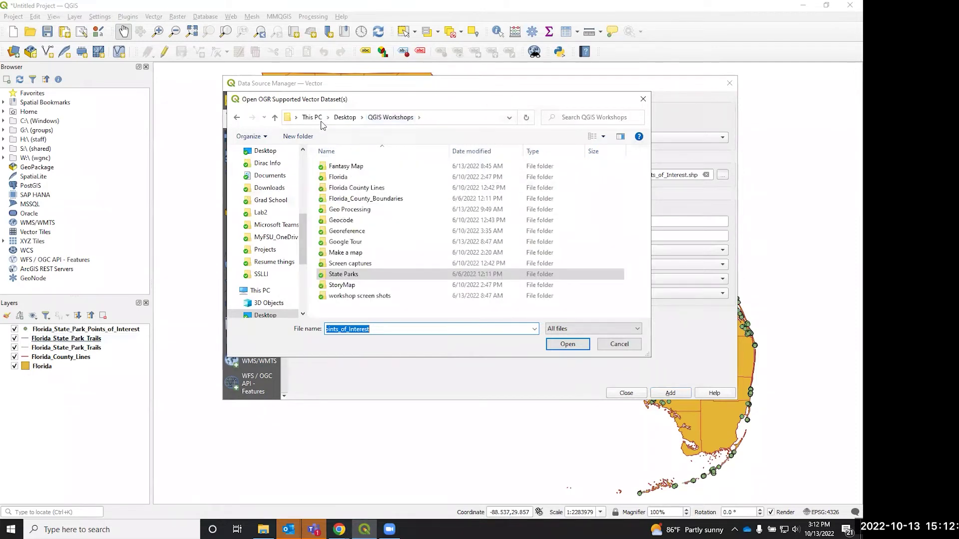
Add Florida_Counties.shp from Florida_County_Boundaries, using the transformation Inverse of Florida GDL Albers (meters) + NAD83(HARN) to WGS 84 (3), and close the manager.
{"action": "double_click", "coordinate": [369, 200]}
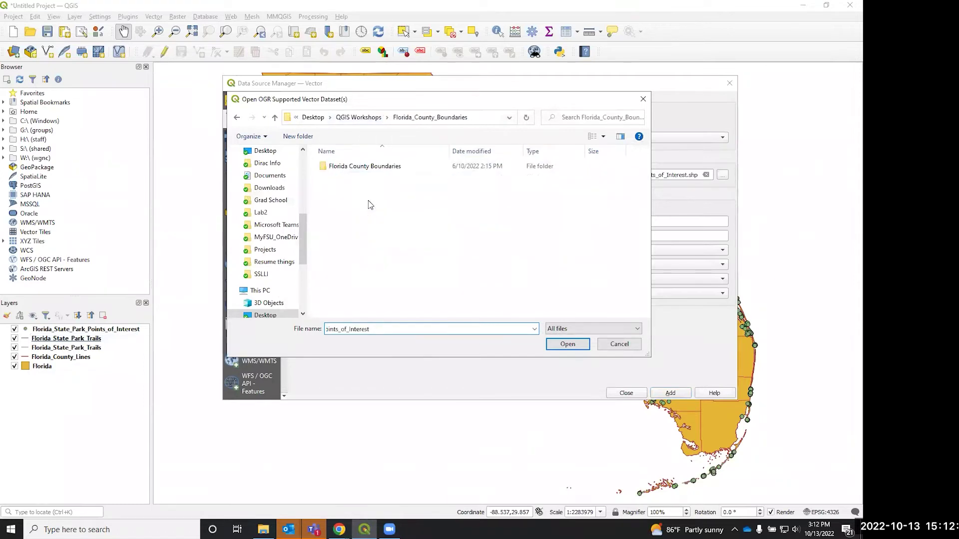
{"action": "double_click", "coordinate": [368, 170]}
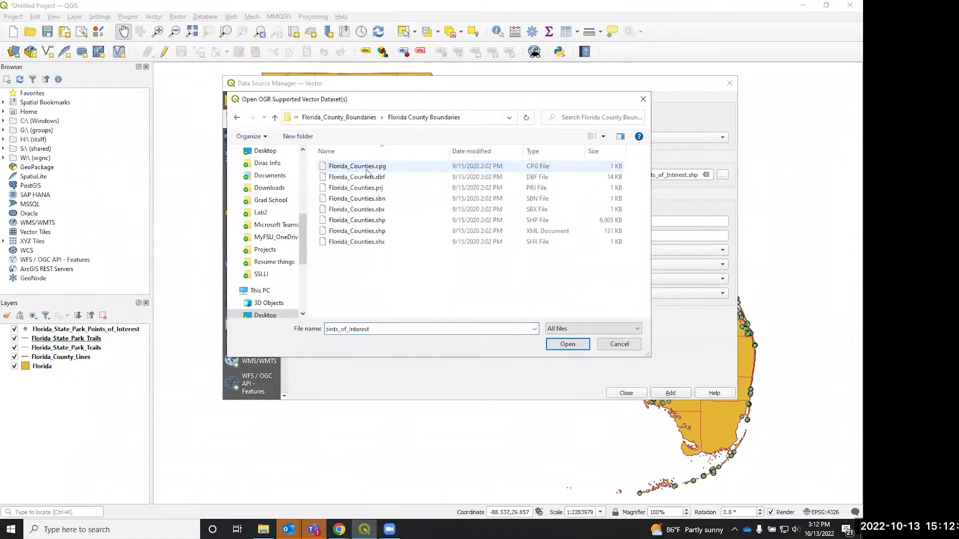
{"action": "double_click", "coordinate": [369, 221]}
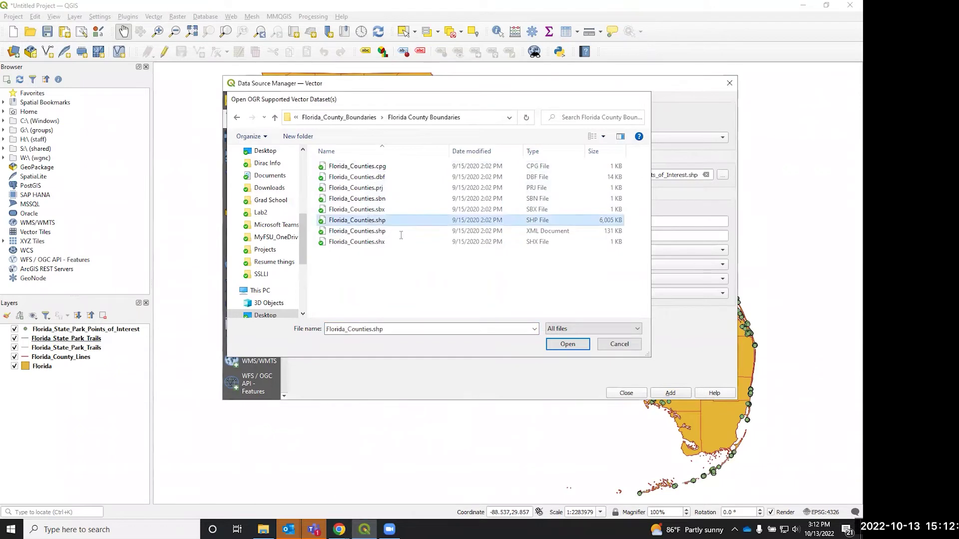
{"action": "left_click", "coordinate": [675, 394]}
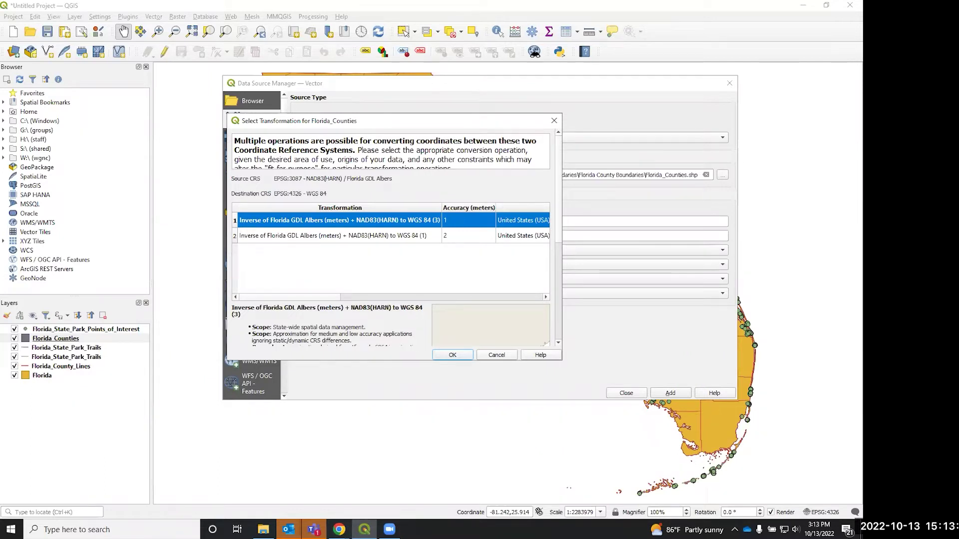
{"action": "left_click", "coordinate": [443, 358]}
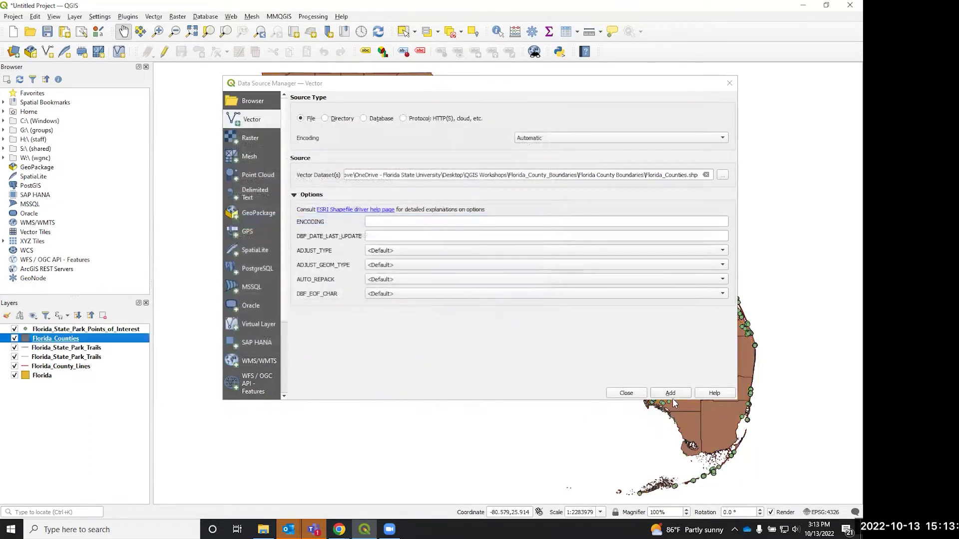
{"action": "left_click", "coordinate": [625, 393]}
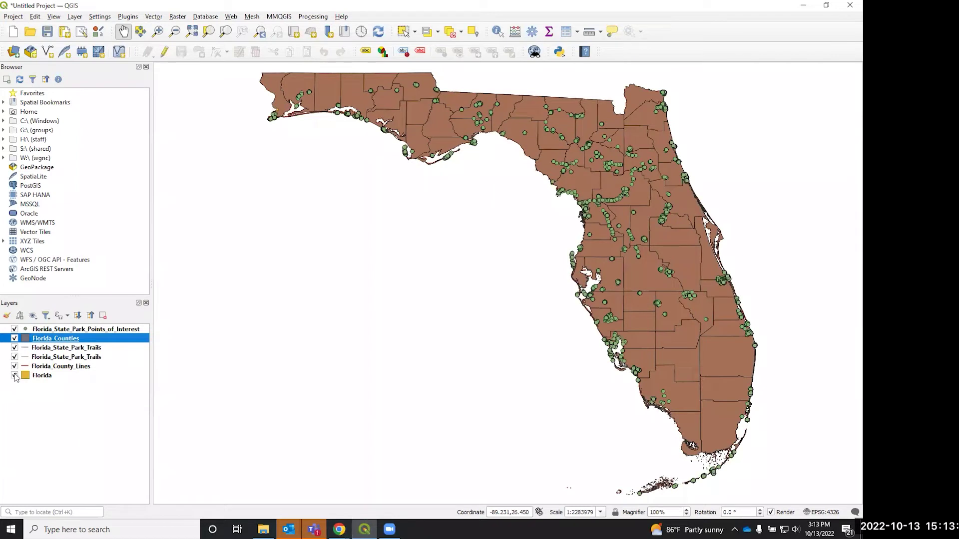
Remove the lower of the two duplicate Florida_State_Park_Trails layers from the project.
{"action": "right_click", "coordinate": [62, 358]}
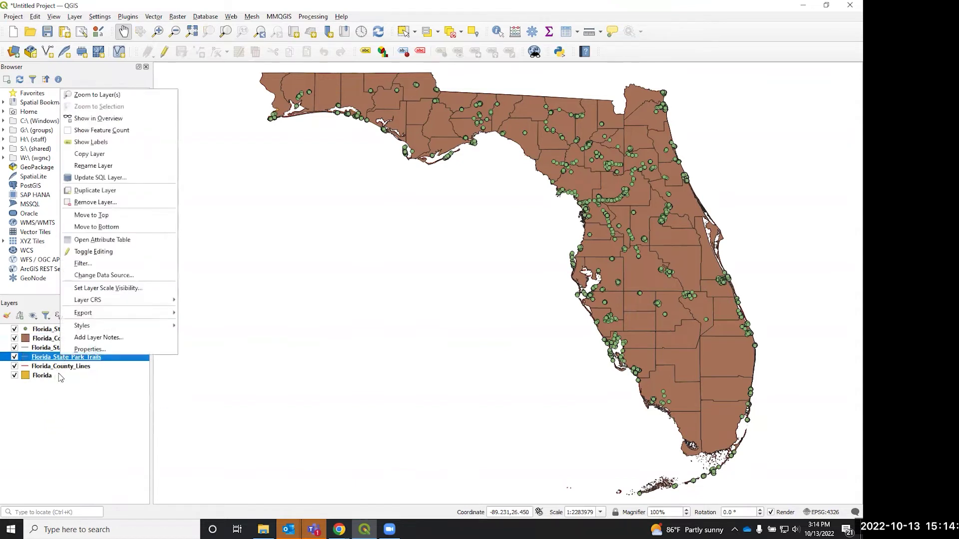
{"action": "left_click", "coordinate": [96, 203]}
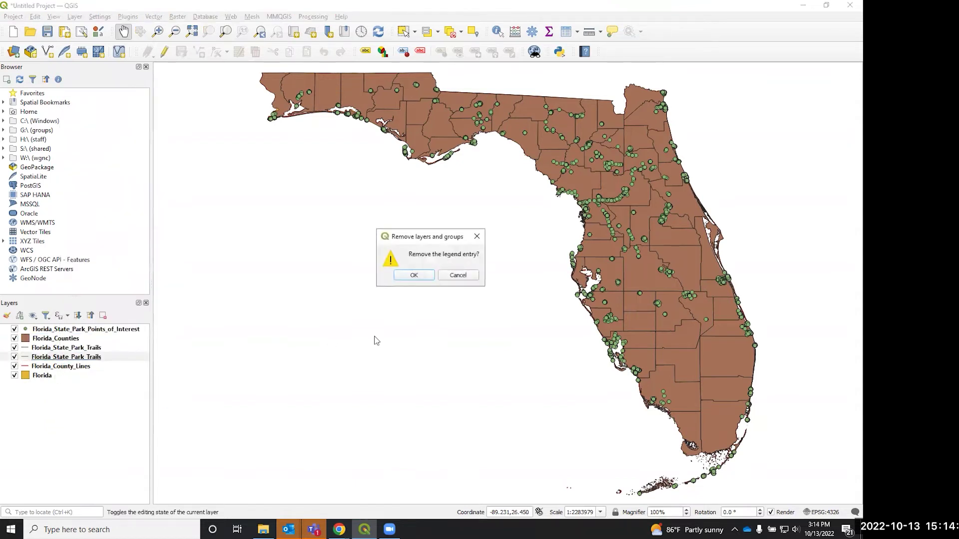
{"action": "left_click", "coordinate": [409, 276]}
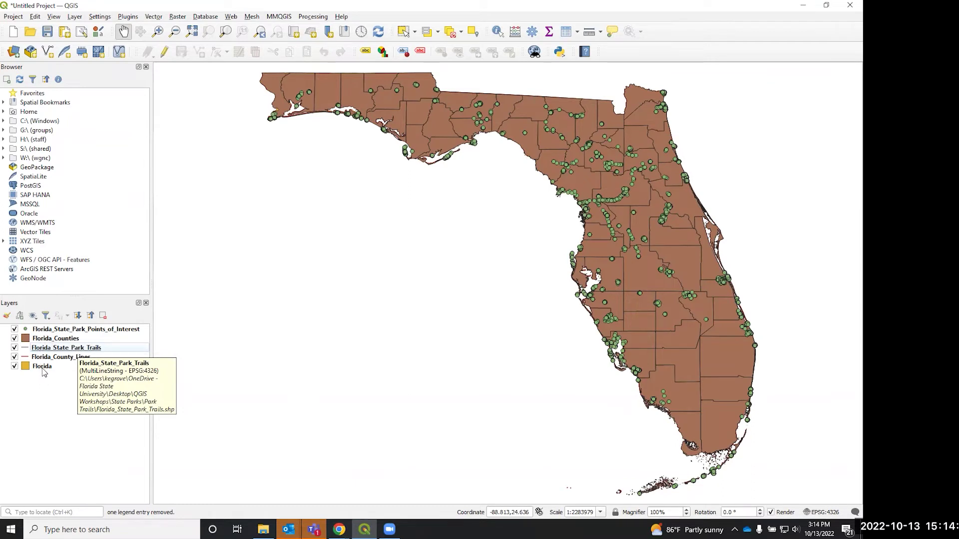
Move the Florida_Counties layer below Florida_County_Lines and above Florida in the layer order.
{"action": "left_click_drag", "start_coordinate": [45, 339], "coordinate": [52, 362]}
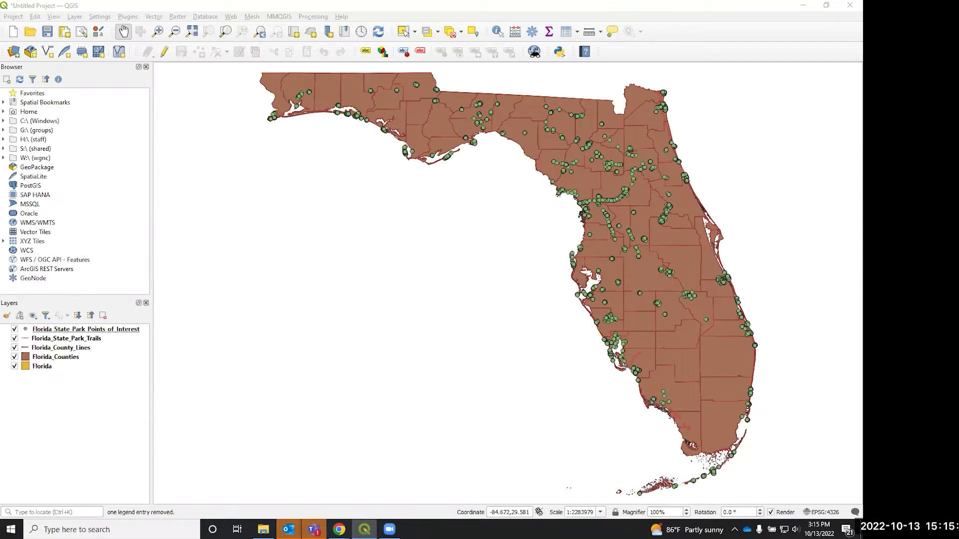
Examine the columns of the Florida_State_Park_Trails attribute table, including trail use, surface, width and length, and close it.
{"action": "left_click", "coordinate": [50, 342]}
{"action": "right_click", "coordinate": [50, 342]}
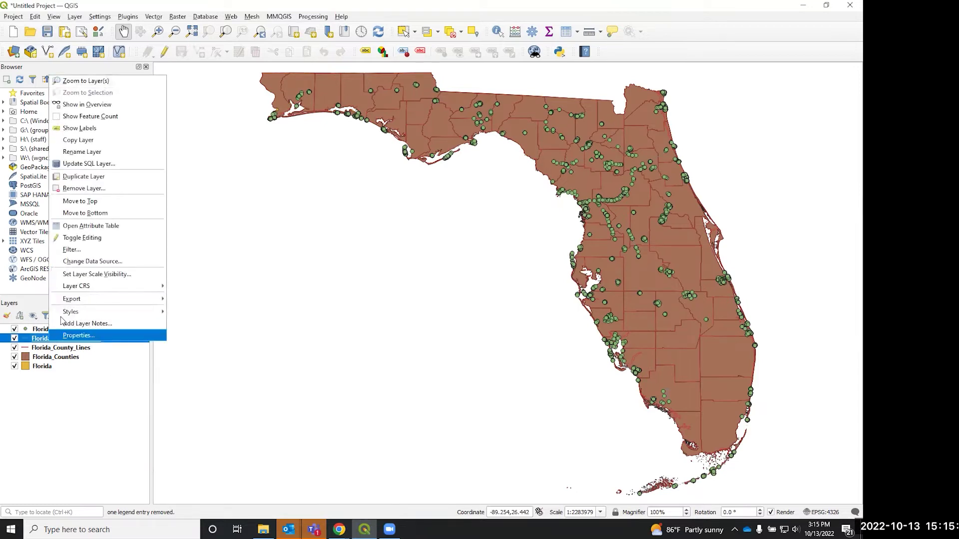
{"action": "left_click", "coordinate": [86, 227]}
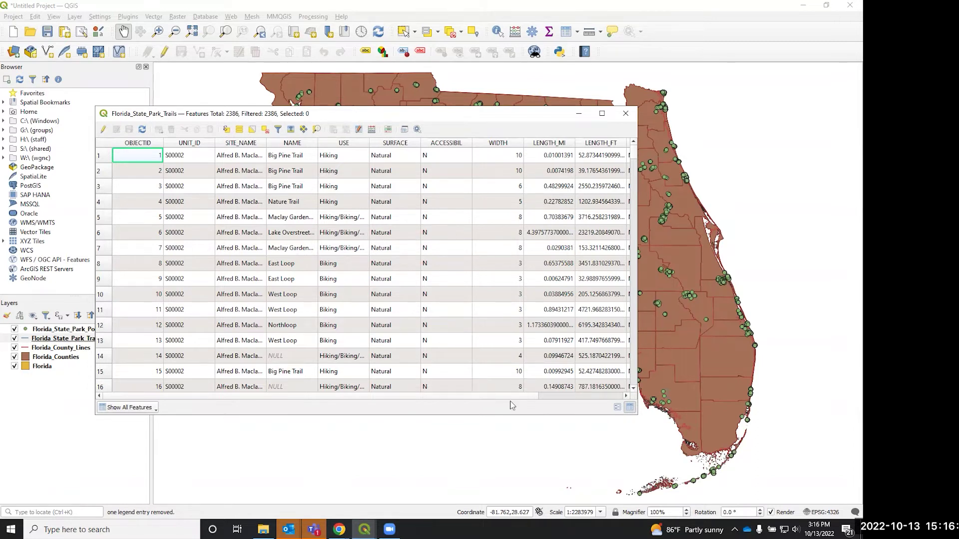
{"action": "left_click_drag", "start_coordinate": [511, 398], "coordinate": [585, 397]}
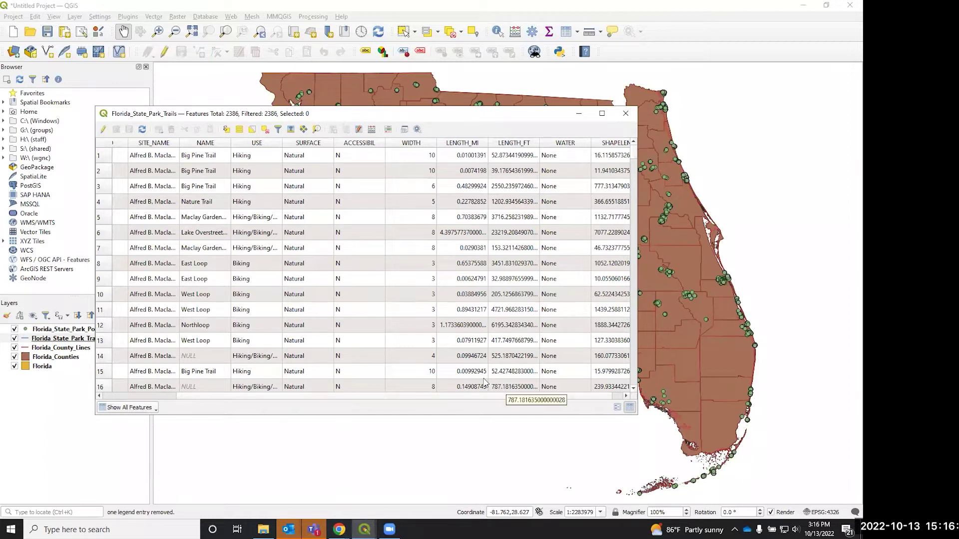
{"action": "scroll", "coordinate": [424, 397], "scroll_direction": "right", "scroll_amount": 1}
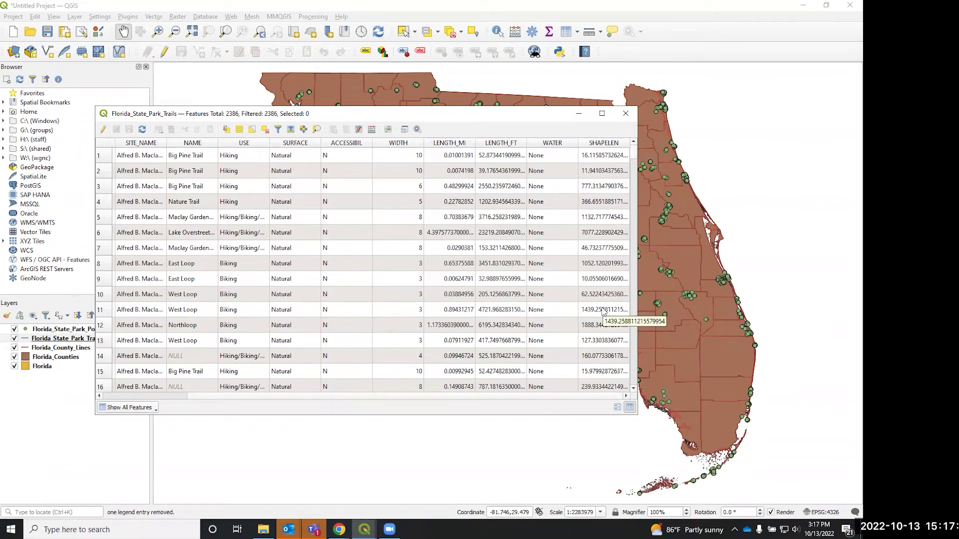
{"action": "left_click_drag", "start_coordinate": [466, 399], "coordinate": [343, 406]}
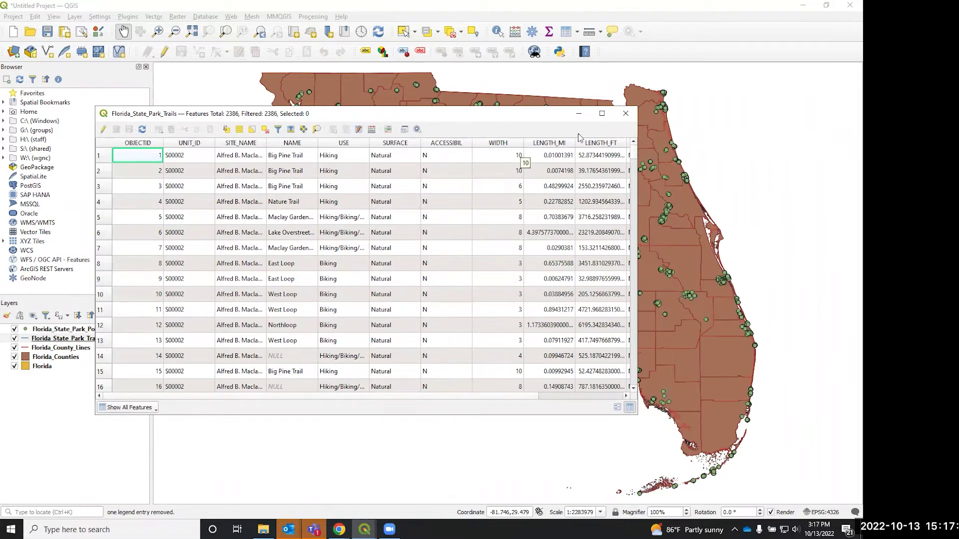
{"action": "left_click", "coordinate": [624, 114]}
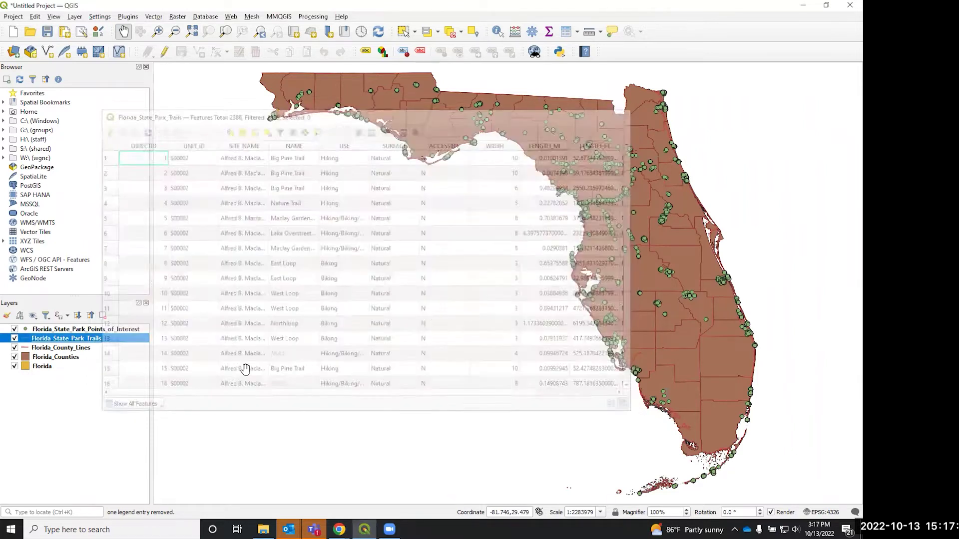
Review the attribute table of the Florida_County_Lines layer and close it.
{"action": "left_click", "coordinate": [59, 349]}
{"action": "right_click", "coordinate": [59, 349]}
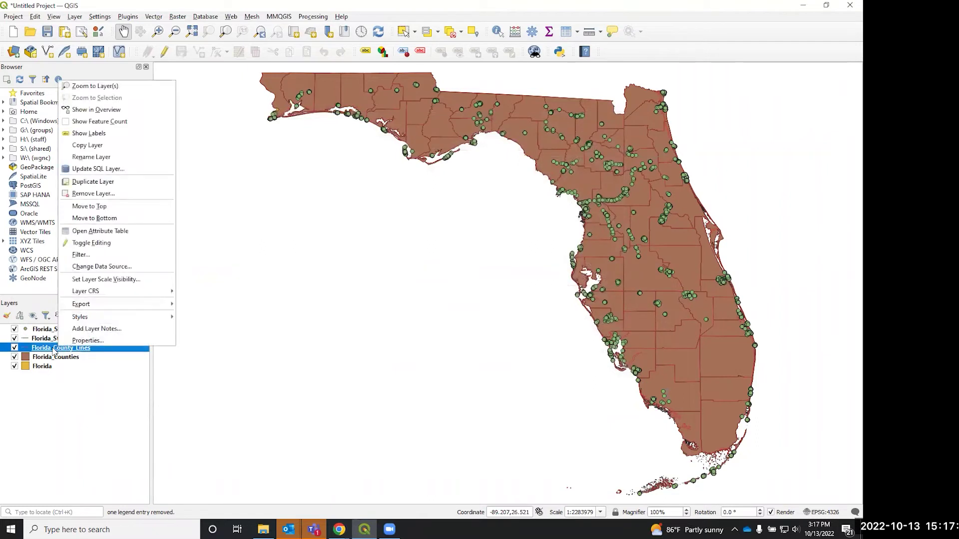
{"action": "left_click", "coordinate": [123, 231]}
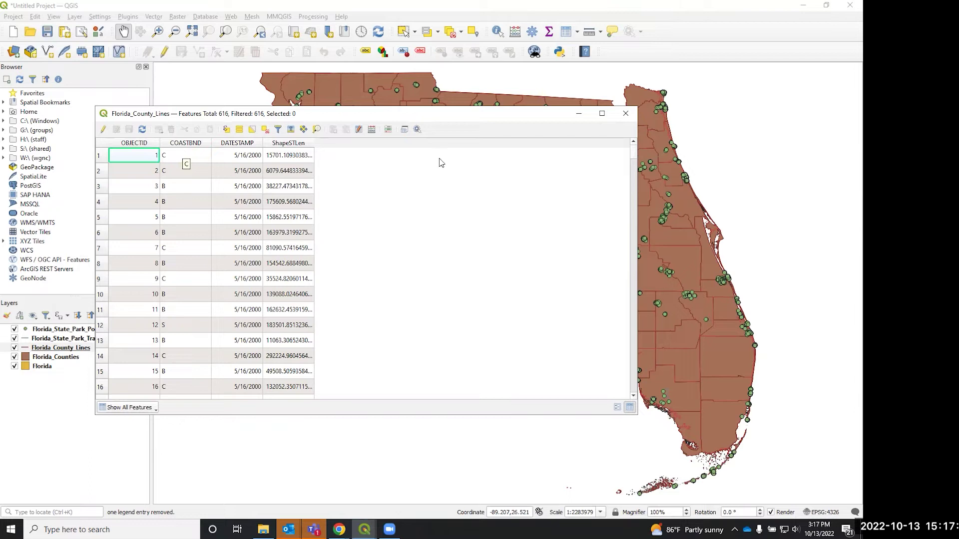
{"action": "left_click", "coordinate": [626, 113]}
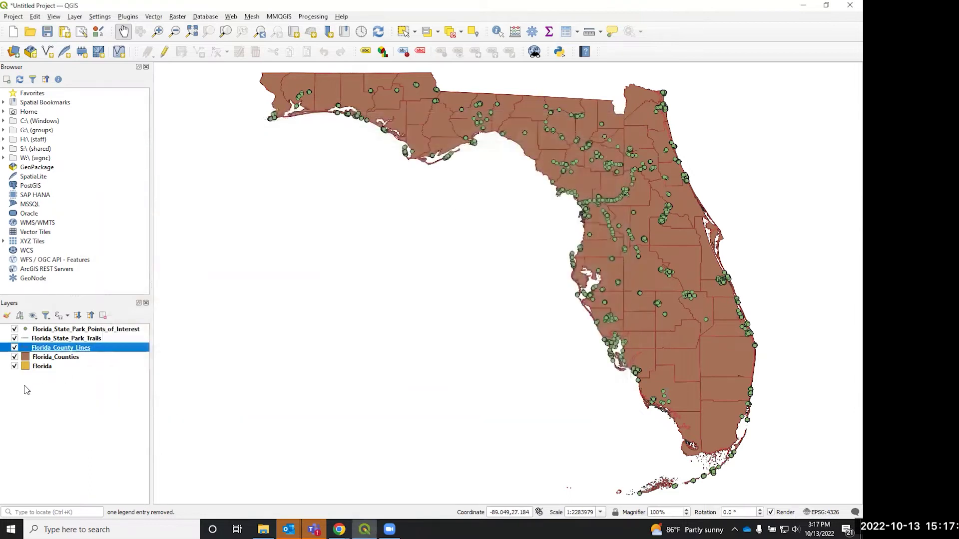
Review the county name and code fields in the Florida_Counties attribute table and close it.
{"action": "right_click", "coordinate": [52, 360]}
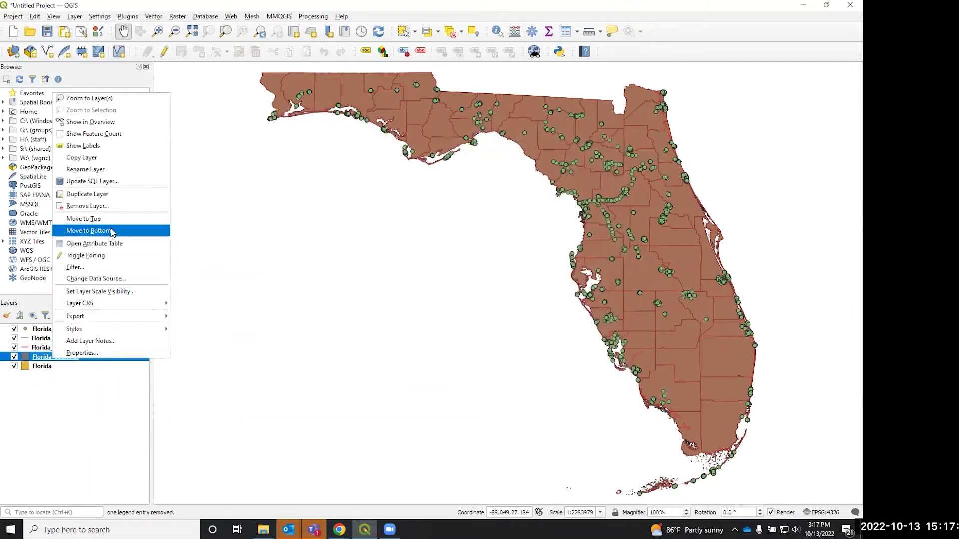
{"action": "left_click", "coordinate": [98, 243]}
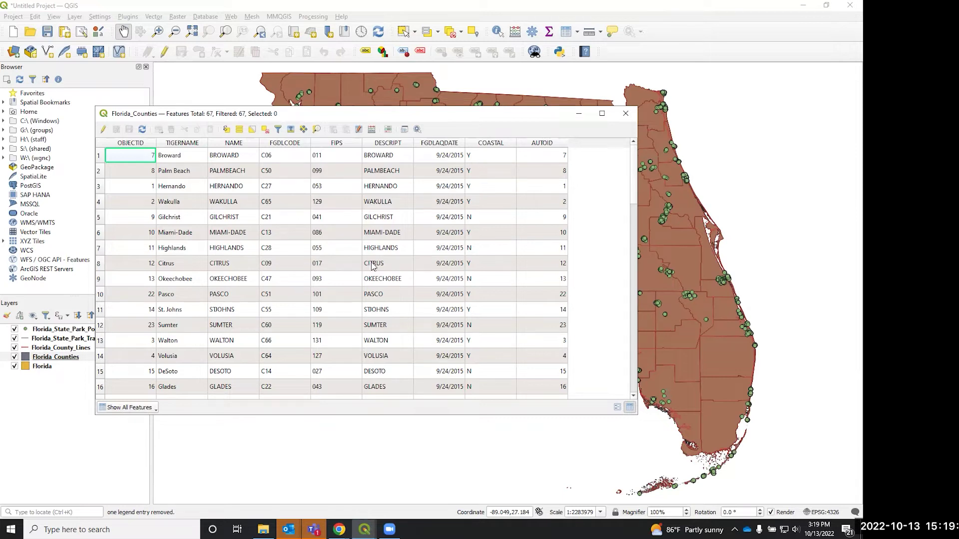
{"action": "left_click", "coordinate": [625, 115]}
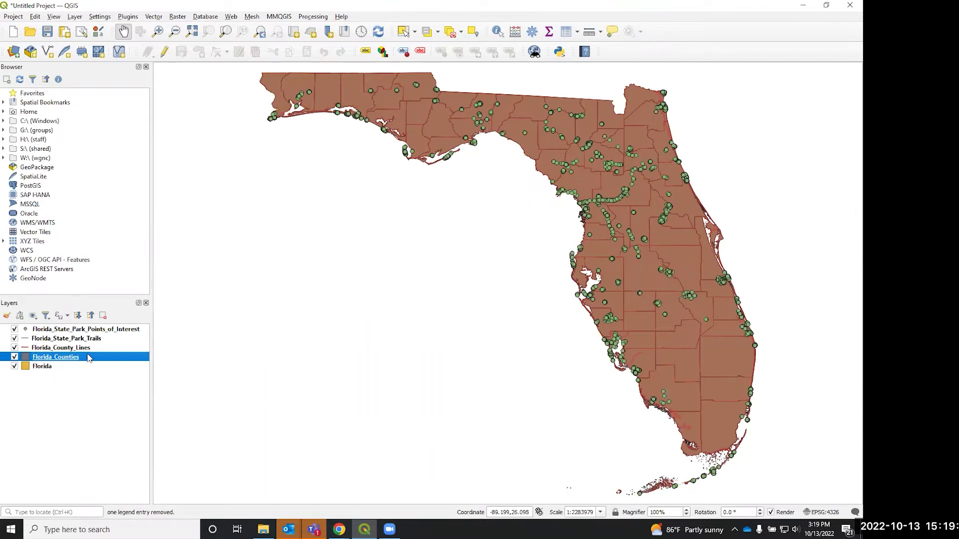
Review the Florida_State_Park_Points_of_Interest attribute table down to its last records and close it.
{"action": "right_click", "coordinate": [86, 329]}
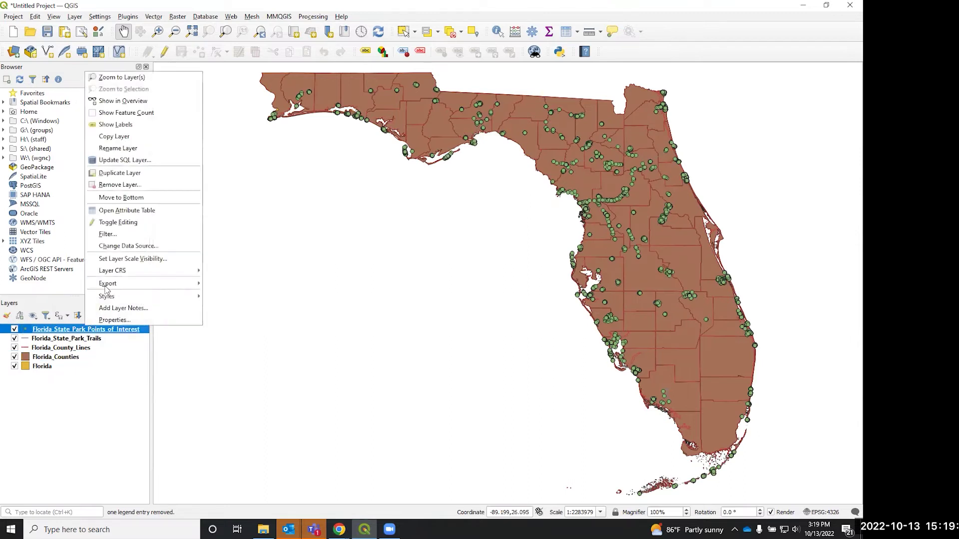
{"action": "left_click", "coordinate": [135, 214]}
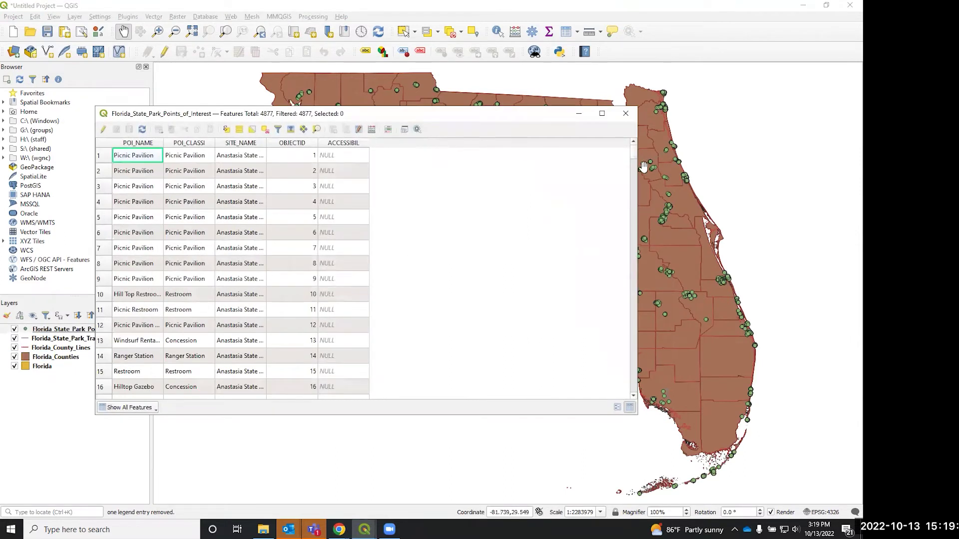
{"action": "left_click_drag", "start_coordinate": [633, 153], "coordinate": [629, 408]}
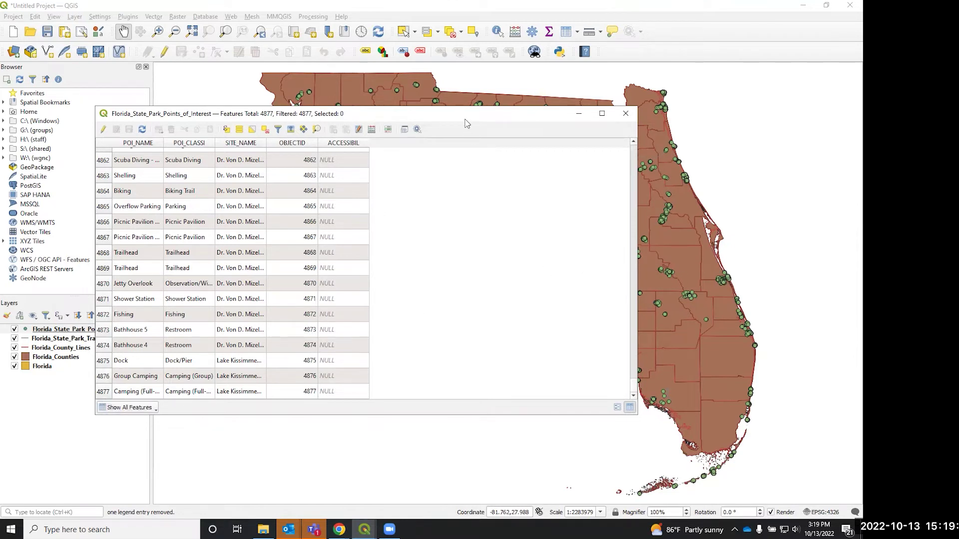
{"action": "left_click", "coordinate": [802, 297]}
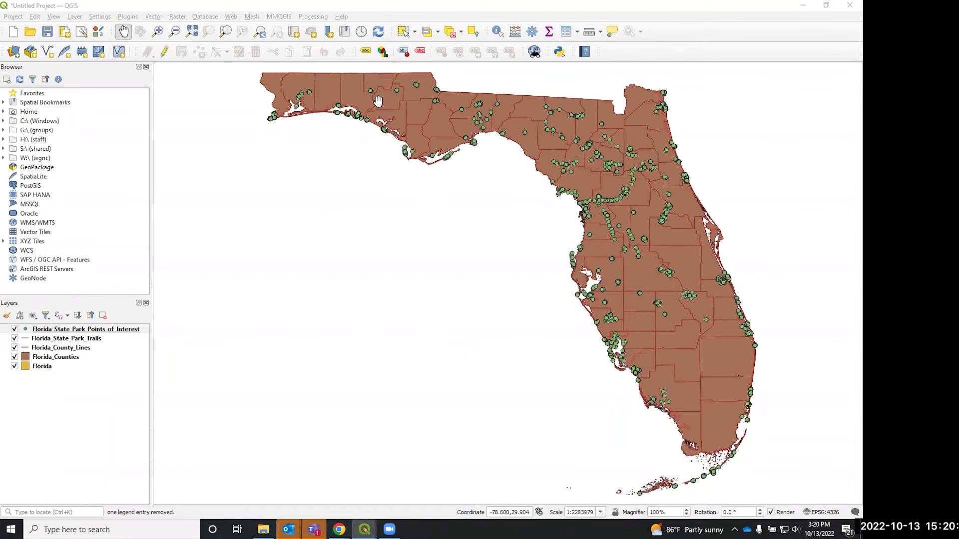
{"action": "key", "text": "F6"}
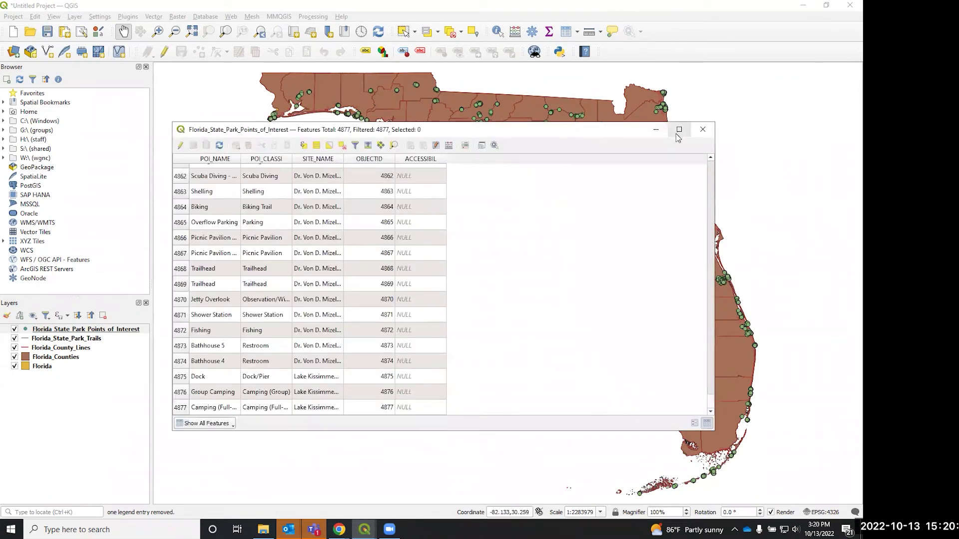
{"action": "left_click", "coordinate": [703, 128]}
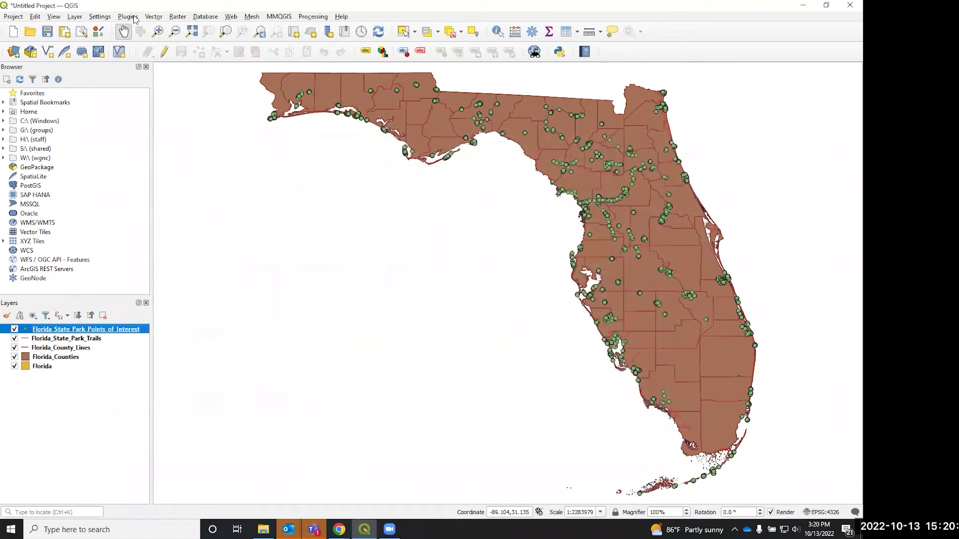
Run Count Points in Polygon with Florida_Counties as polygons and Florida_State_Park_Points_of_Interest as points, outputting a temporary layer.
{"action": "left_click", "coordinate": [155, 17]}
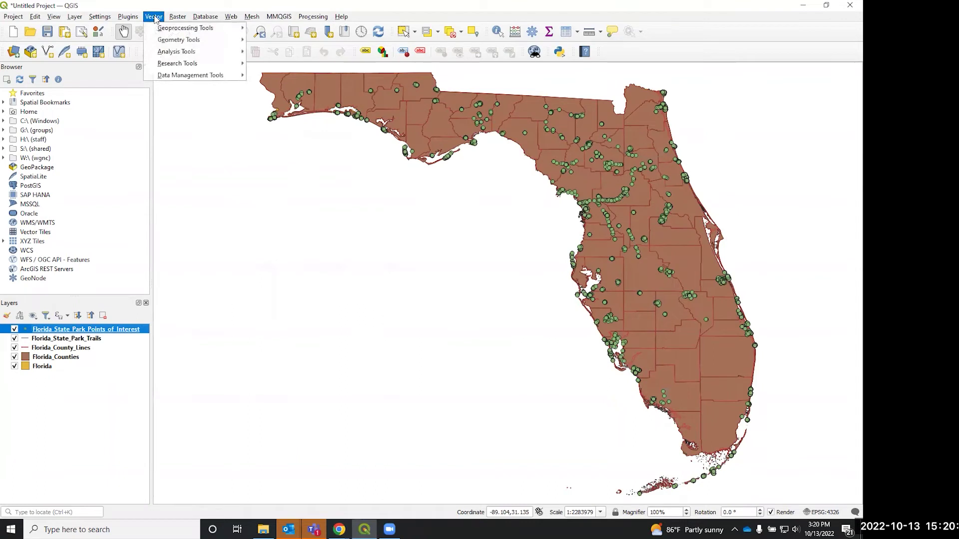
{"action": "mouse_move", "coordinate": [167, 51]}
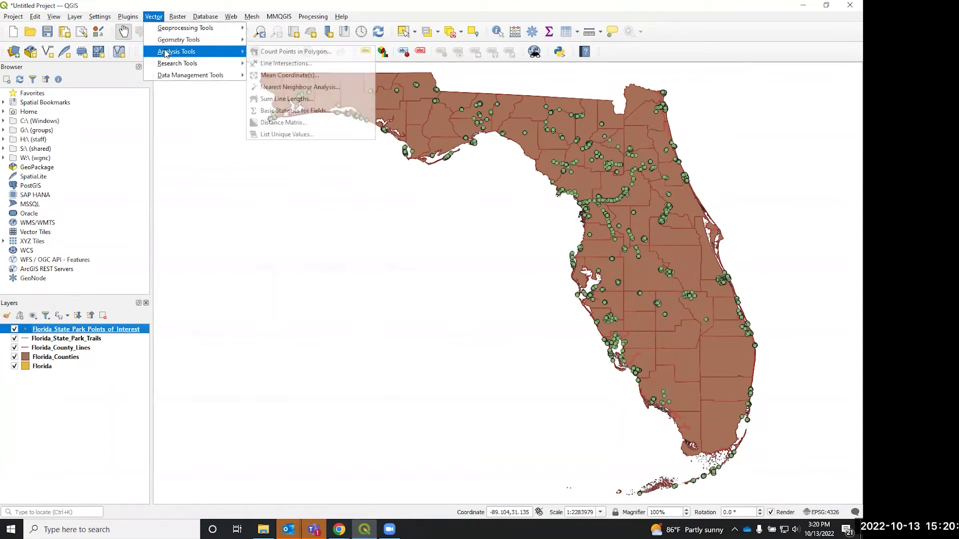
{"action": "left_click", "coordinate": [273, 53]}
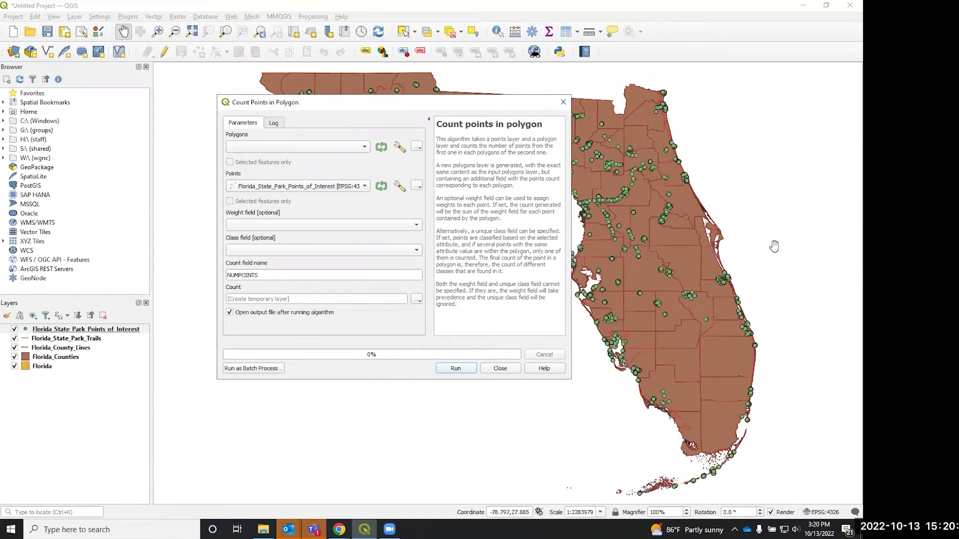
{"action": "left_click", "coordinate": [365, 151]}
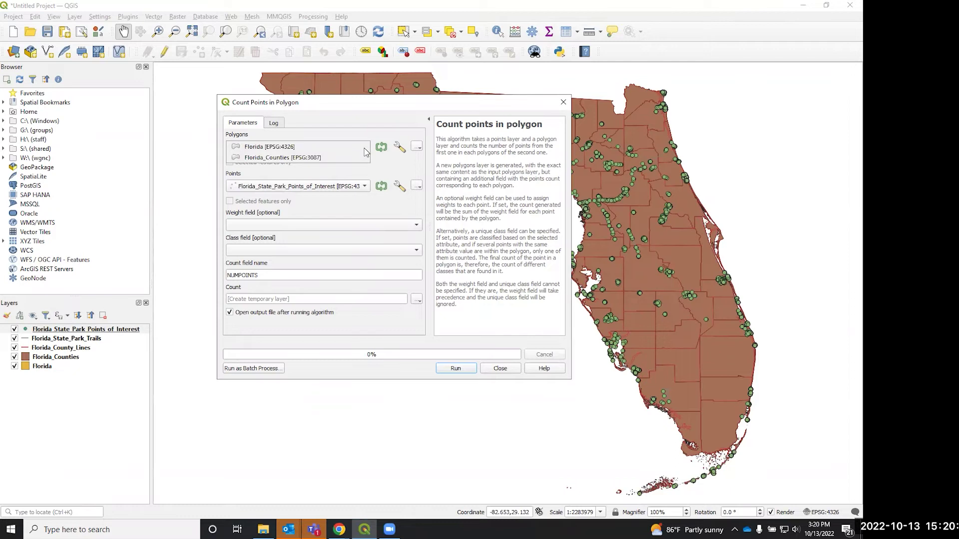
{"action": "left_click", "coordinate": [306, 158]}
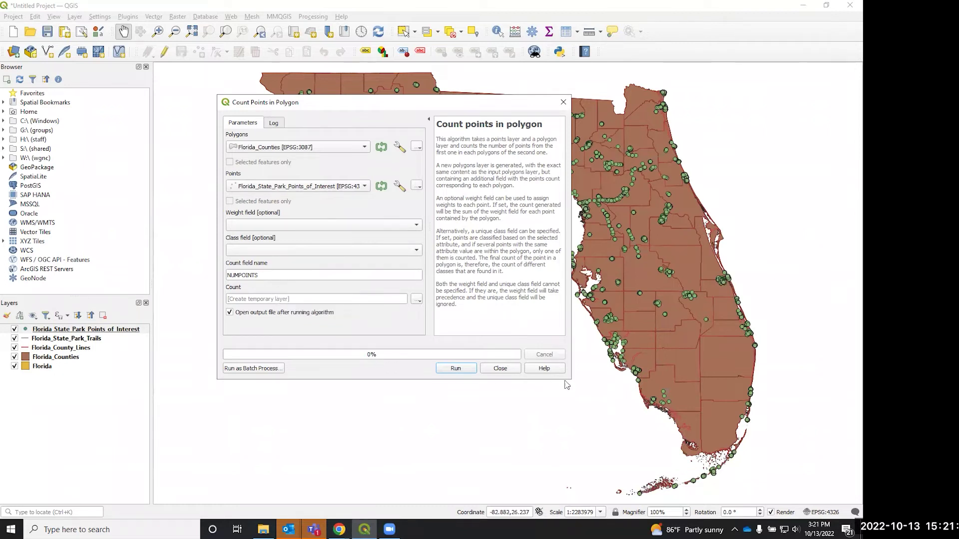
{"action": "left_click", "coordinate": [452, 370]}
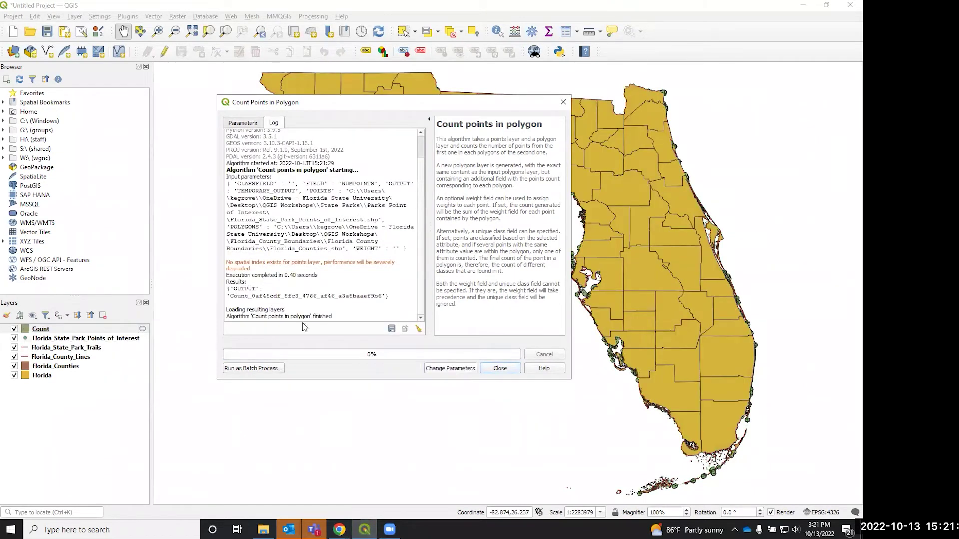
{"action": "left_click", "coordinate": [563, 103]}
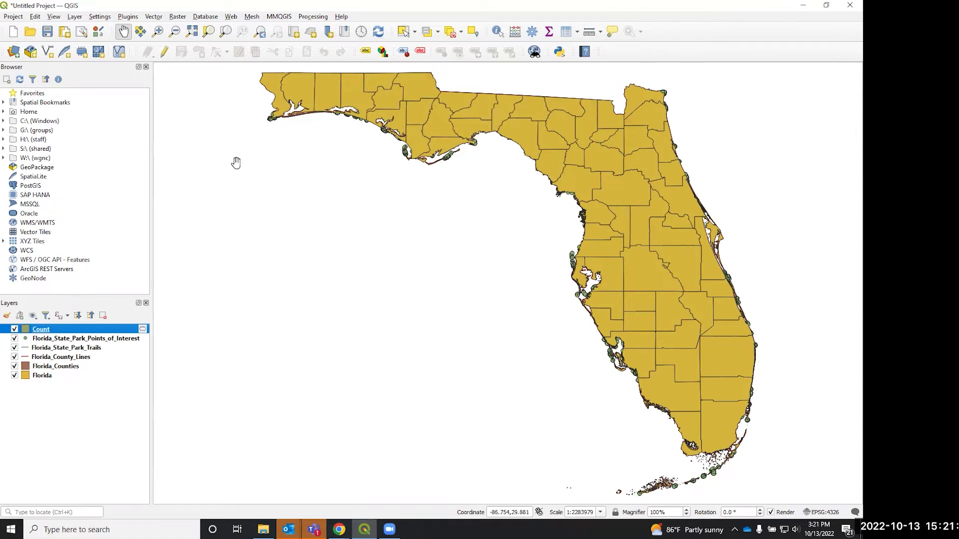
Rename the Count layer as ParksbyCounty in its source properties.
{"action": "right_click", "coordinate": [38, 334]}
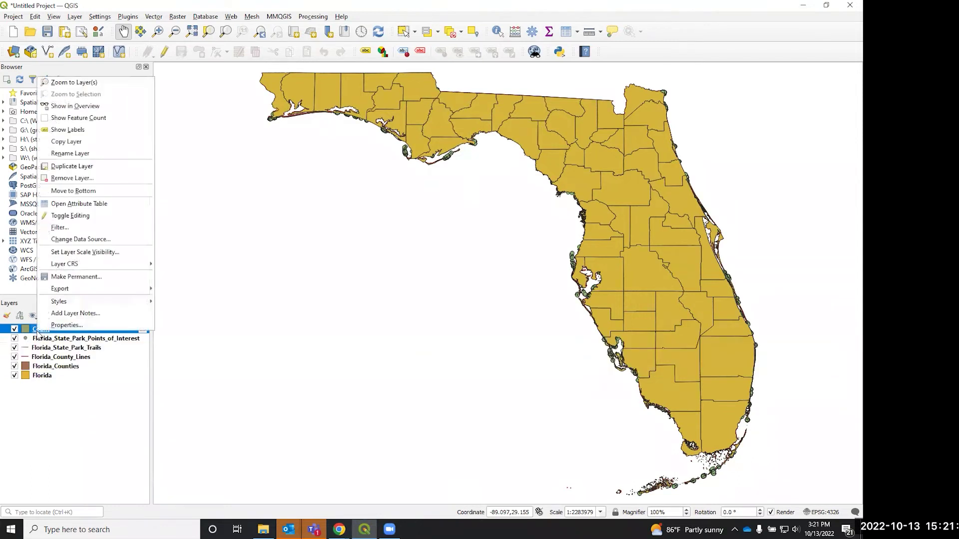
{"action": "left_click", "coordinate": [60, 326]}
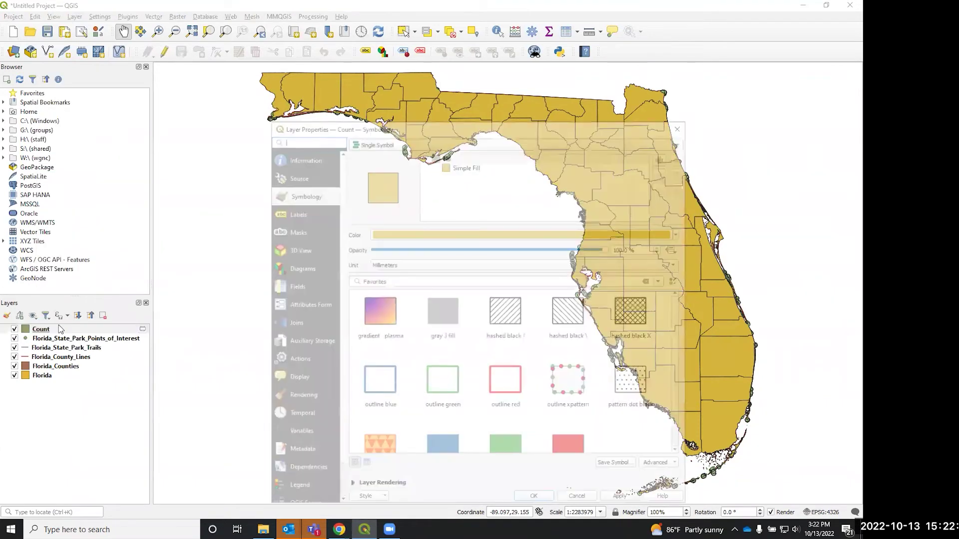
{"action": "left_click", "coordinate": [298, 155]}
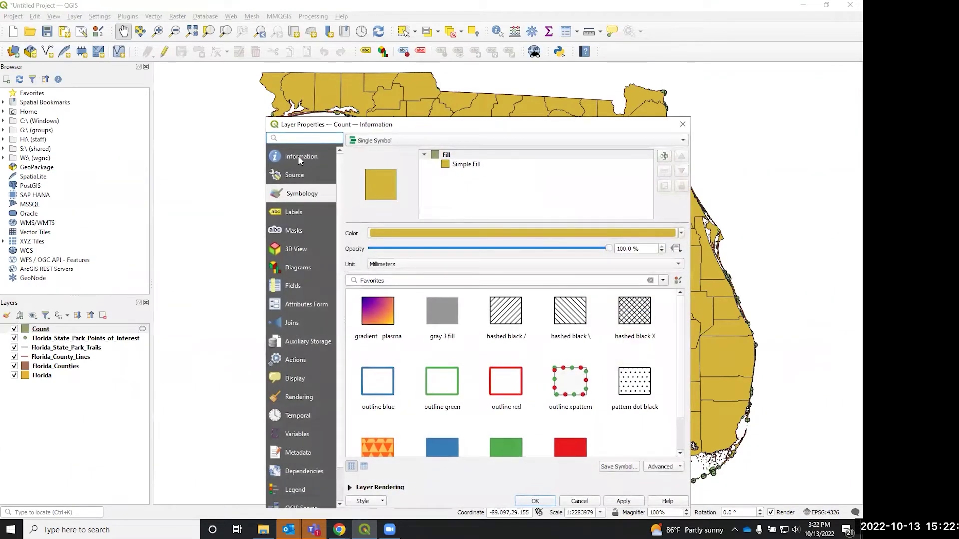
{"action": "left_click", "coordinate": [296, 175]}
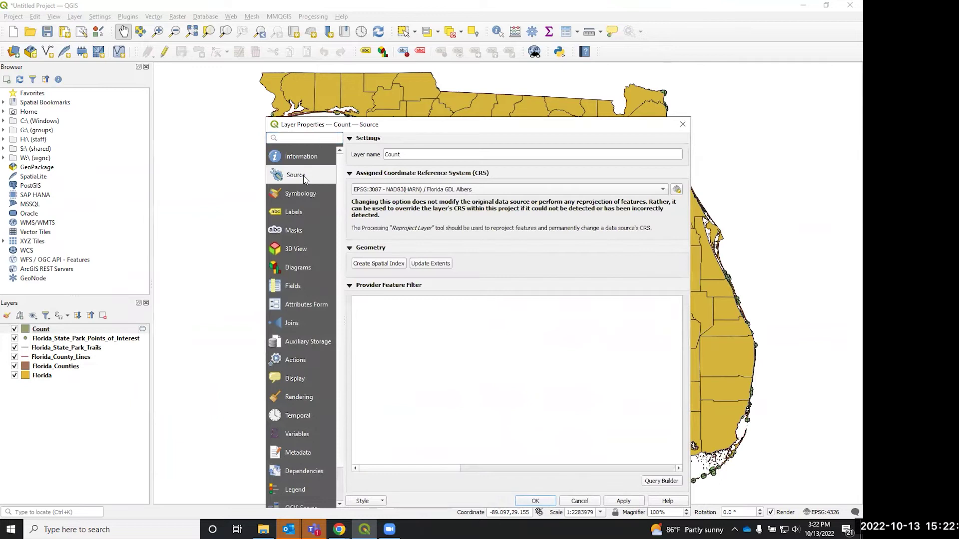
{"action": "left_click_drag", "start_coordinate": [407, 154], "coordinate": [382, 154]}
{"action": "type", "text": "Parks"}
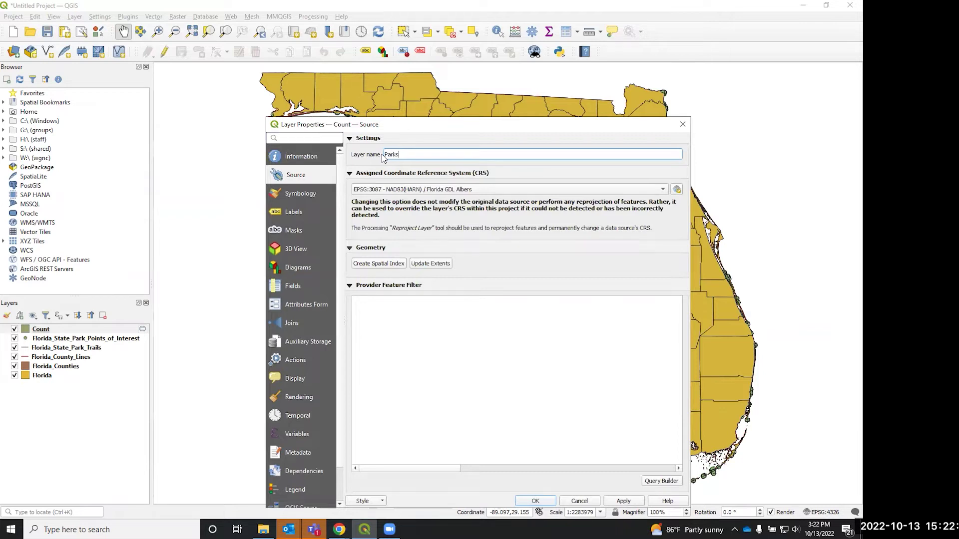
{"action": "type", "text": "by County"}
{"action": "left_click", "coordinate": [623, 502]}
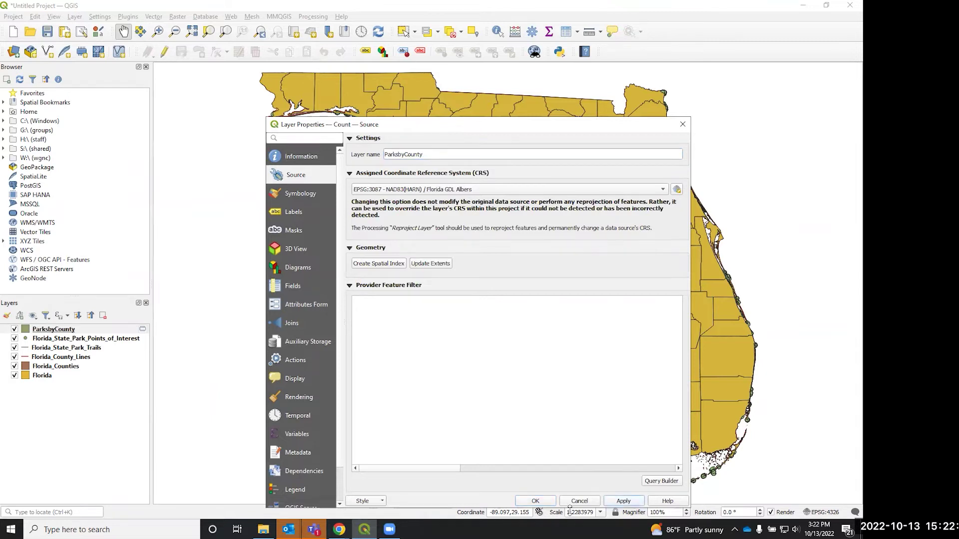
{"action": "left_click", "coordinate": [535, 502]}
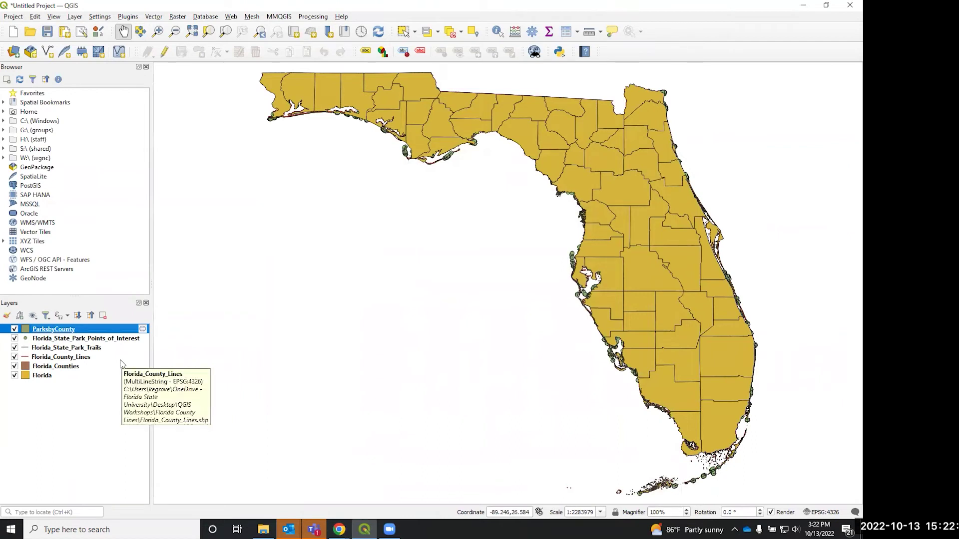
Open the ParksbyCounty attribute table, start Select by Expression and look through the Aggregates and Fuzzy Matching function groups.
{"action": "right_click", "coordinate": [46, 331]}
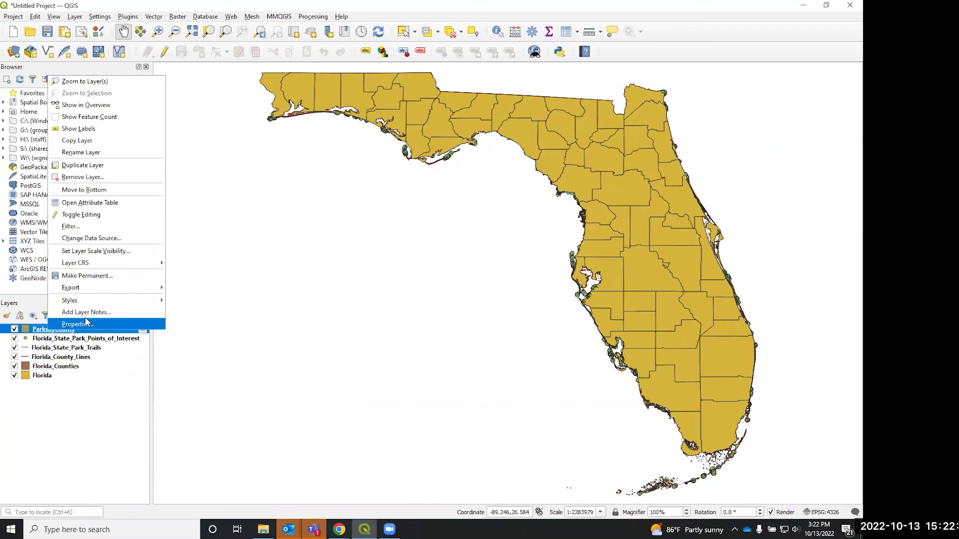
{"action": "left_click", "coordinate": [104, 204]}
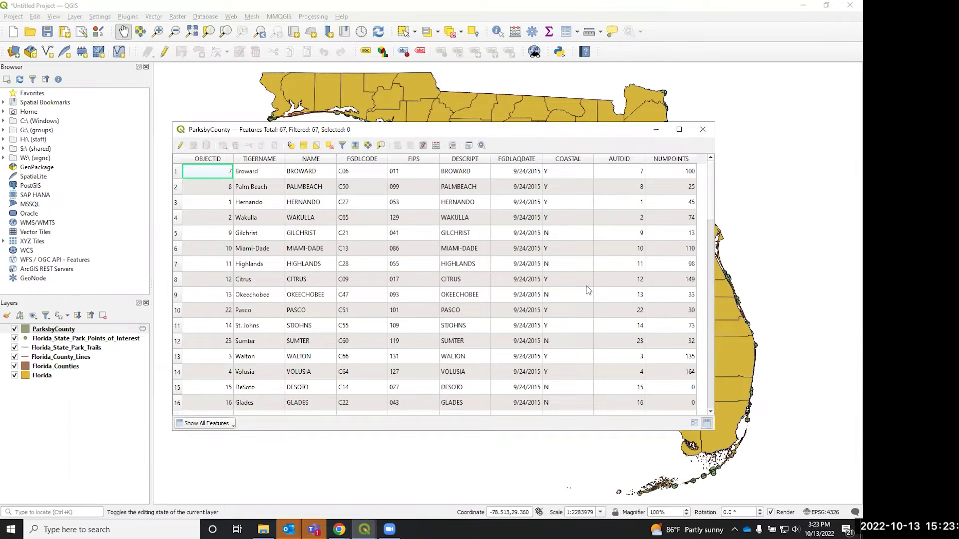
{"action": "left_click", "coordinate": [291, 145]}
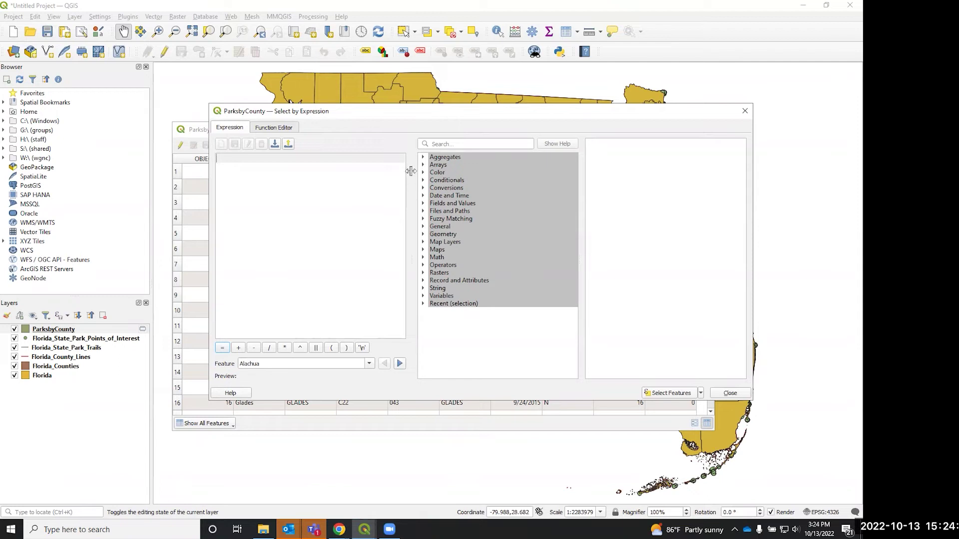
{"action": "left_click", "coordinate": [423, 157]}
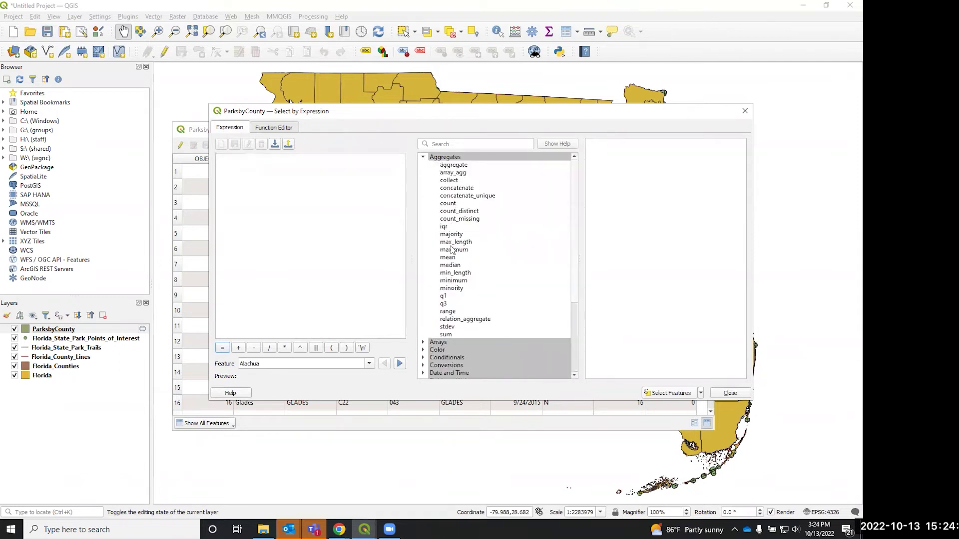
{"action": "left_click", "coordinate": [423, 157]}
{"action": "left_click", "coordinate": [424, 219]}
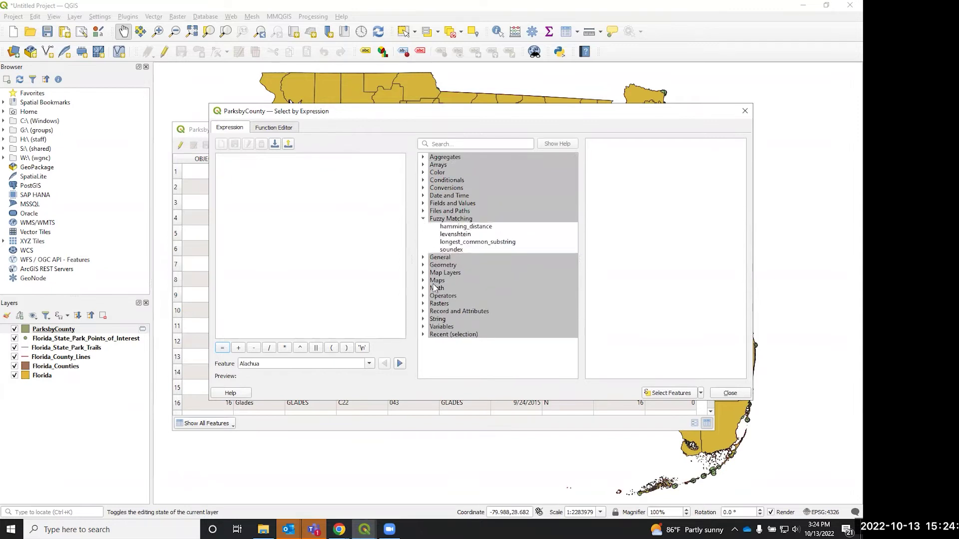
{"action": "left_click", "coordinate": [423, 219]}
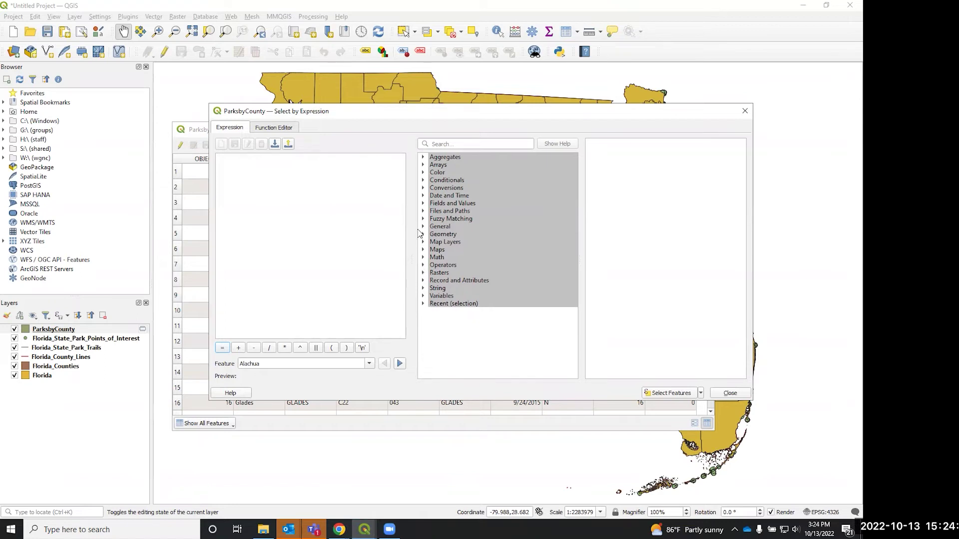
Select the ParksbyCounty features that match the expression "NUMPOINTS" <5.
{"action": "left_click", "coordinate": [424, 204]}
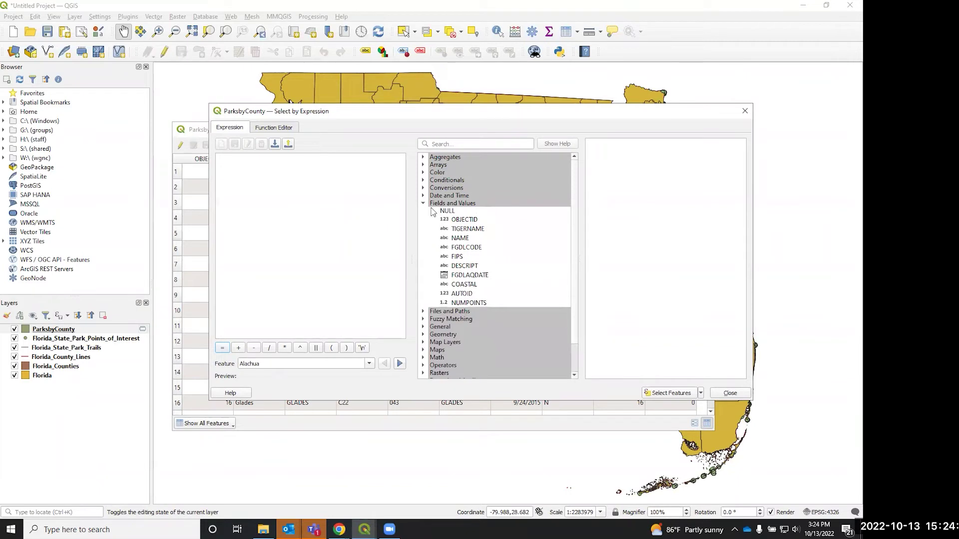
{"action": "double_click", "coordinate": [465, 304]}
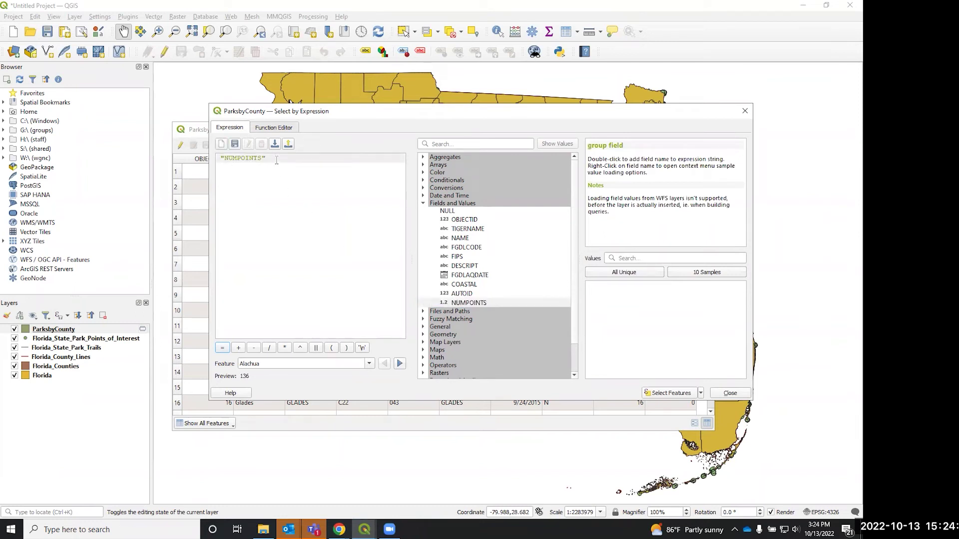
{"action": "type", "text": "<"}
{"action": "type", "text": "1"}
{"action": "left_click_drag", "start_coordinate": [340, 116], "coordinate": [234, 95]}
{"action": "left_click", "coordinate": [545, 373]}
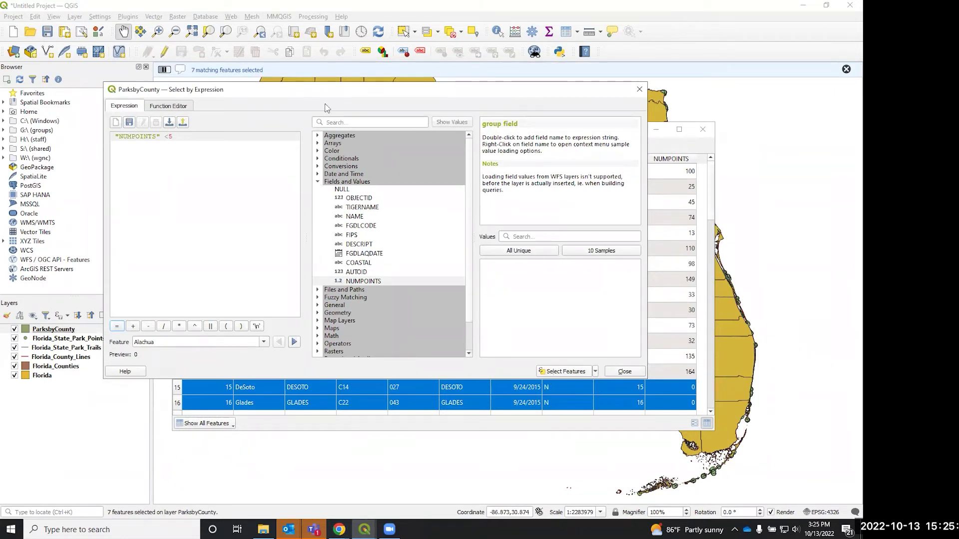
Review the selected counties in the ParksbyCounty table and move the ParksbyCounty layer below Florida_County_Lines in the layer order.
{"action": "left_click", "coordinate": [639, 89]}
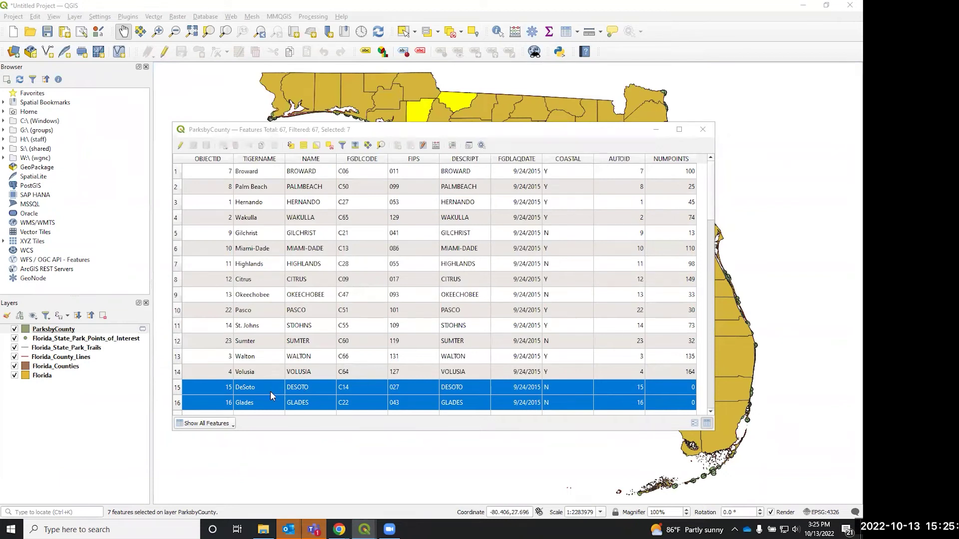
{"action": "scroll", "coordinate": [271, 391], "scroll_direction": "down", "scroll_amount": 2}
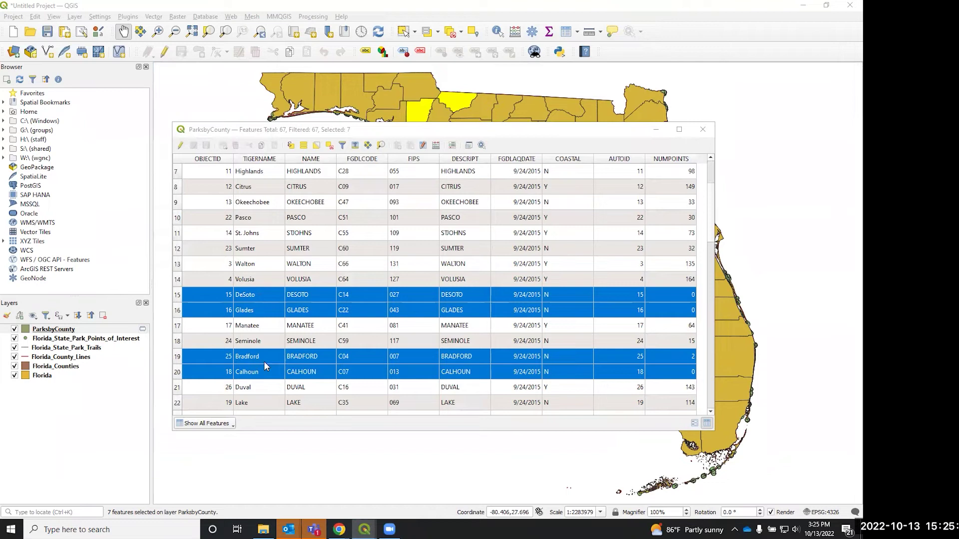
{"action": "left_click", "coordinate": [354, 130]}
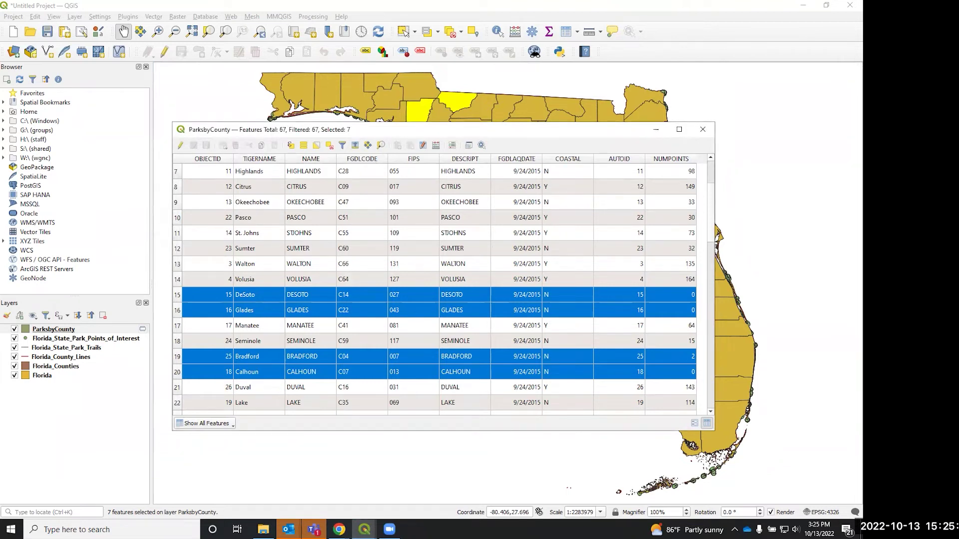
{"action": "key", "text": "Escape"}
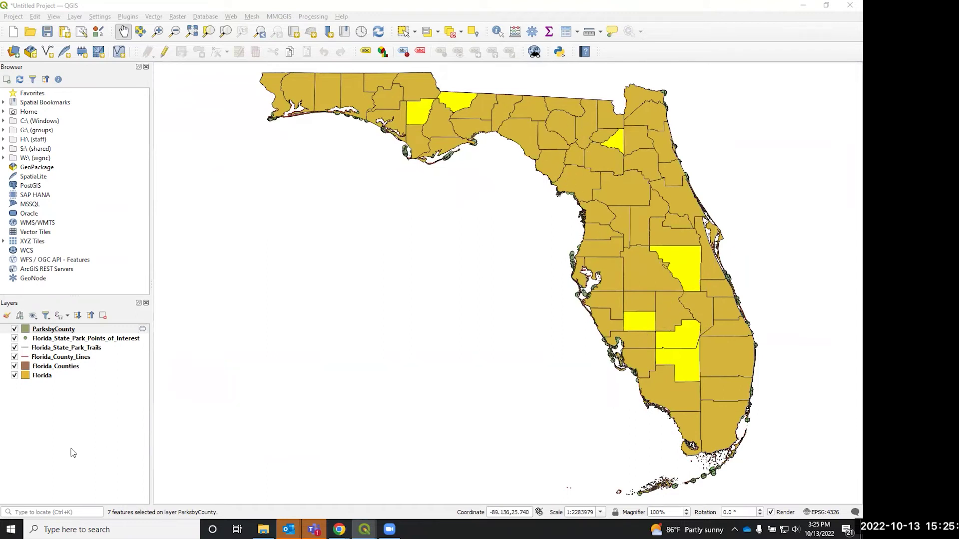
{"action": "left_click_drag", "start_coordinate": [33, 332], "coordinate": [34, 361]}
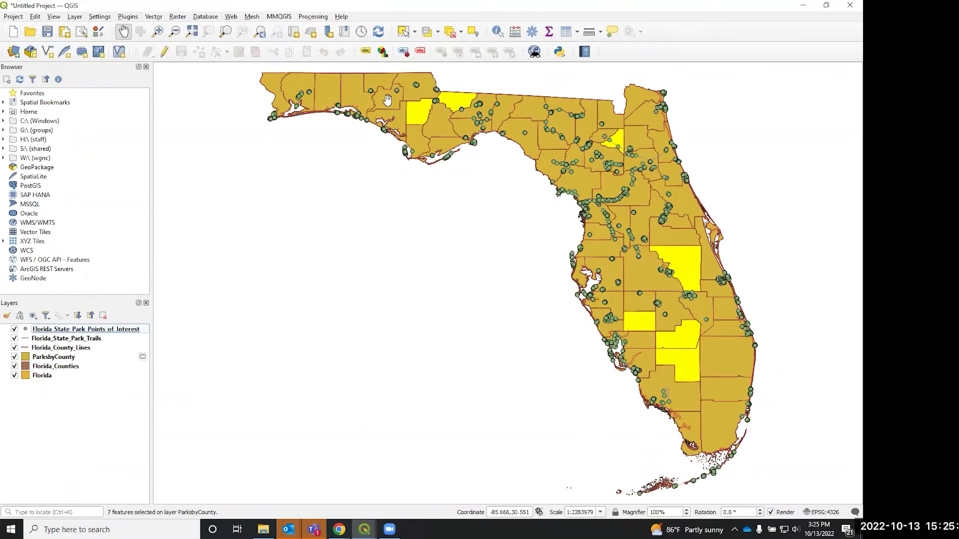
Examine a cluster of state park points and its trail in the Panhandle up close, and return to the ParksbyCounty layer's full extent.
{"action": "left_click", "coordinate": [158, 34]}
{"action": "left_click", "coordinate": [381, 88]}
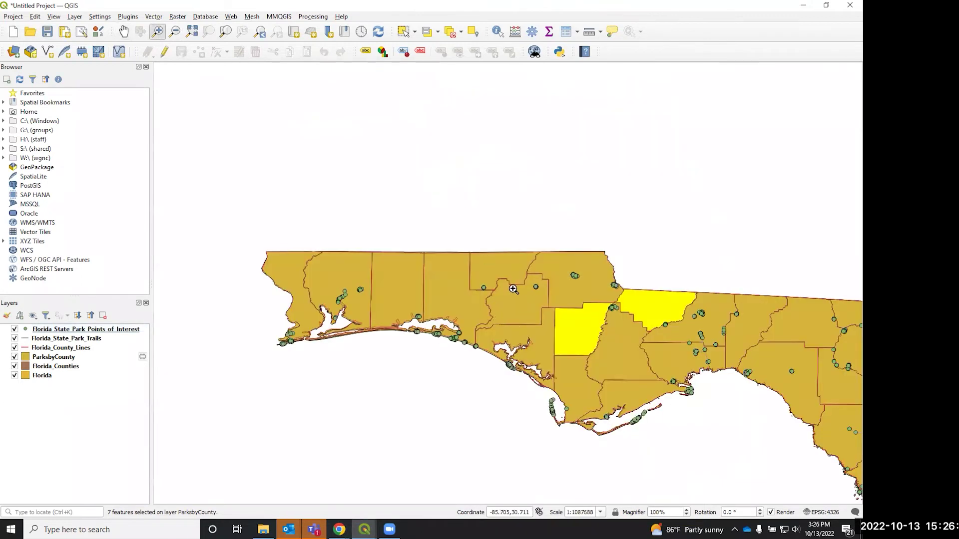
{"action": "left_click", "coordinate": [514, 289]}
{"action": "left_click", "coordinate": [559, 281]}
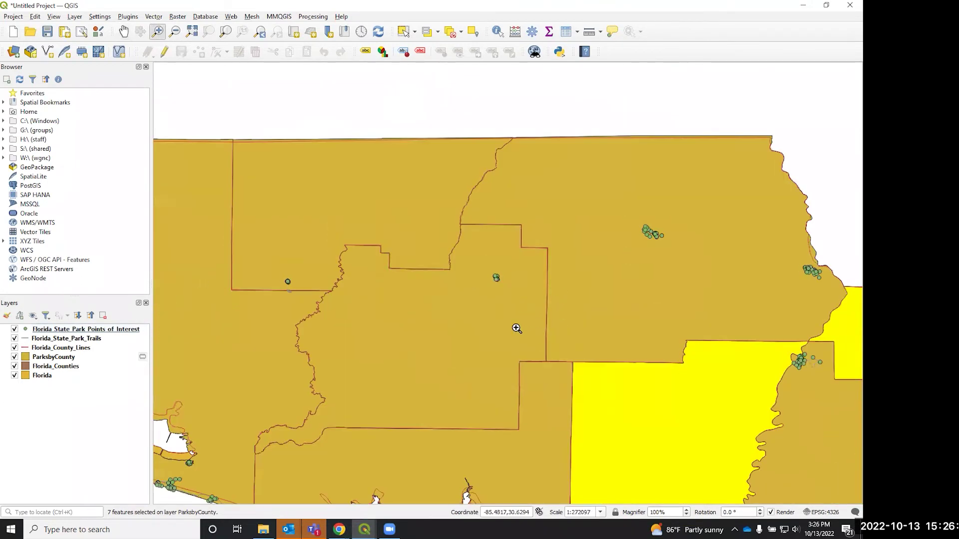
{"action": "left_click", "coordinate": [491, 287]}
{"action": "left_click", "coordinate": [535, 275]}
{"action": "left_click", "coordinate": [461, 267]}
{"action": "left_click", "coordinate": [594, 282]}
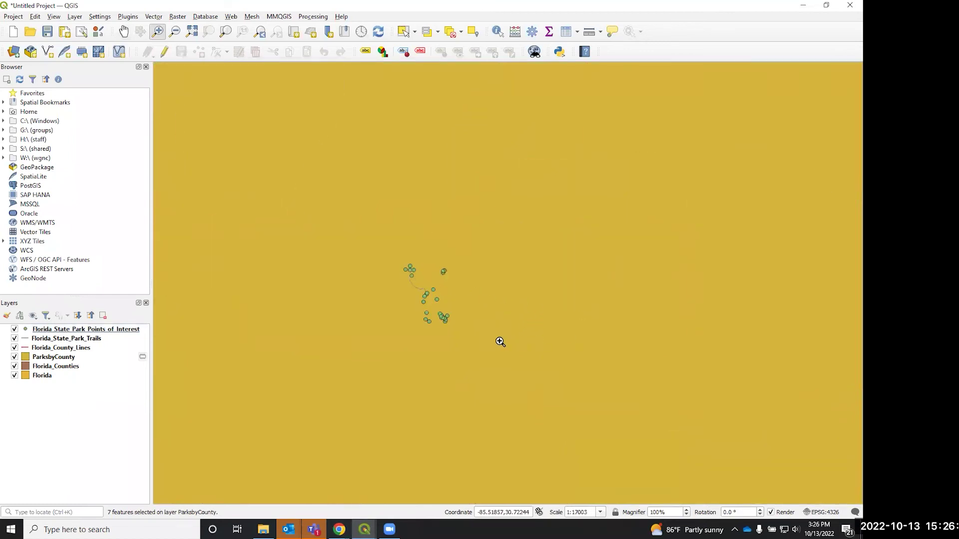
{"action": "left_click", "coordinate": [387, 302]}
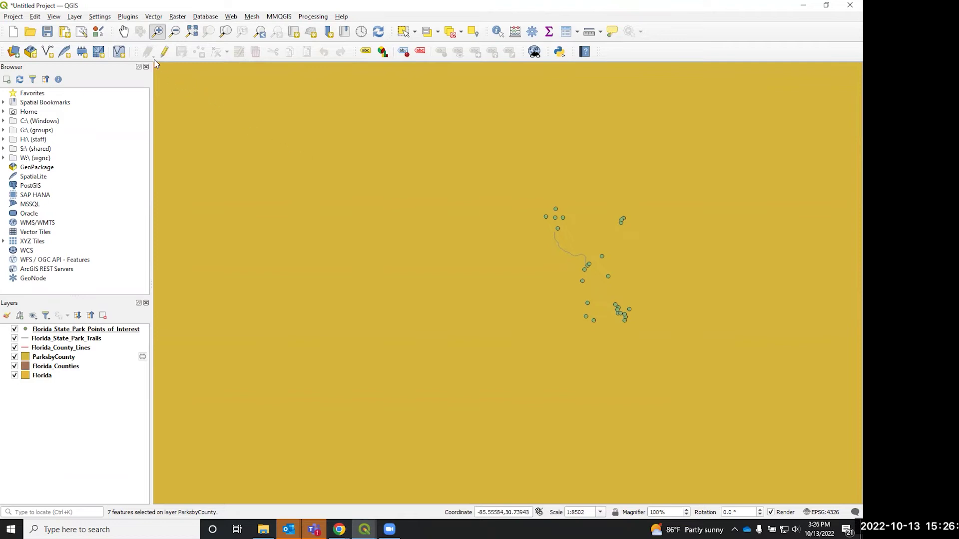
{"action": "left_click", "coordinate": [124, 33]}
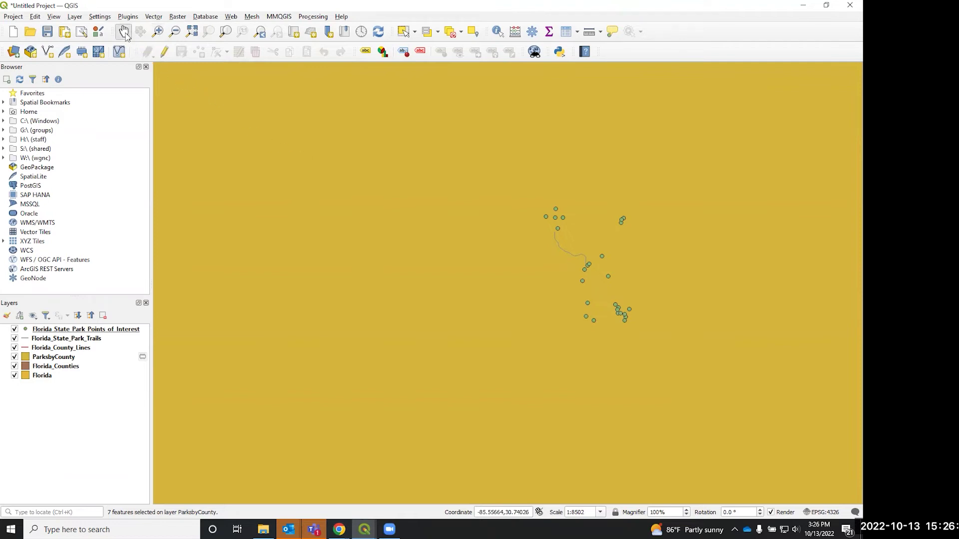
{"action": "left_click_drag", "start_coordinate": [459, 260], "coordinate": [393, 240]}
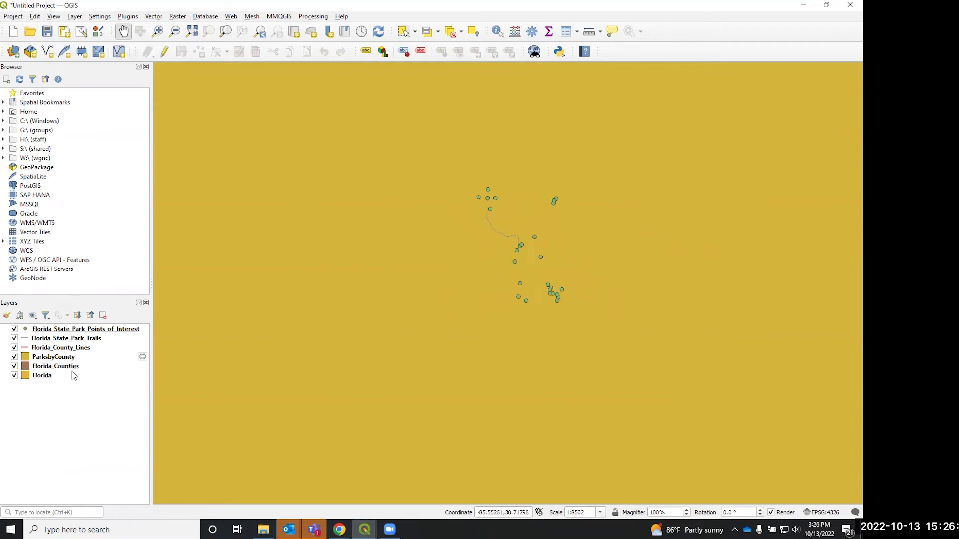
{"action": "right_click", "coordinate": [57, 360]}
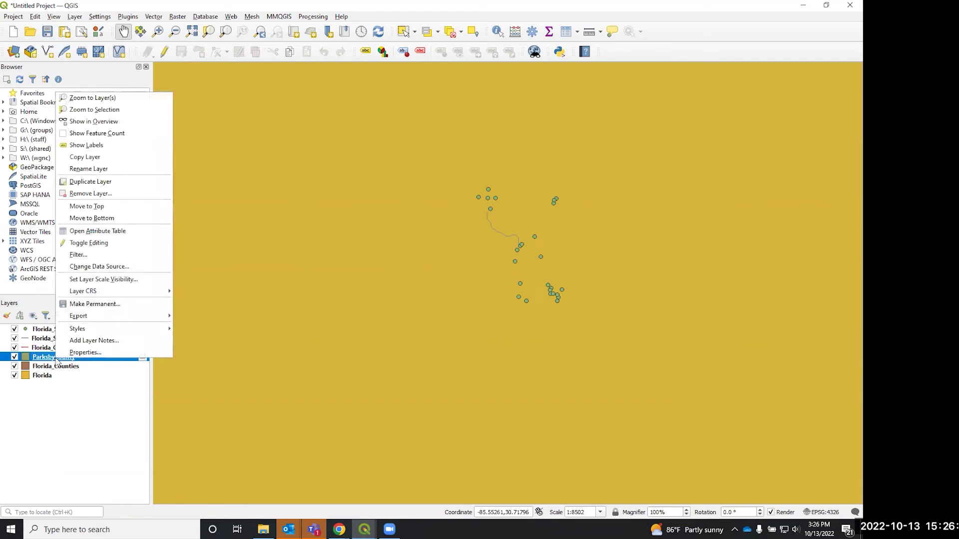
{"action": "left_click", "coordinate": [69, 99]}
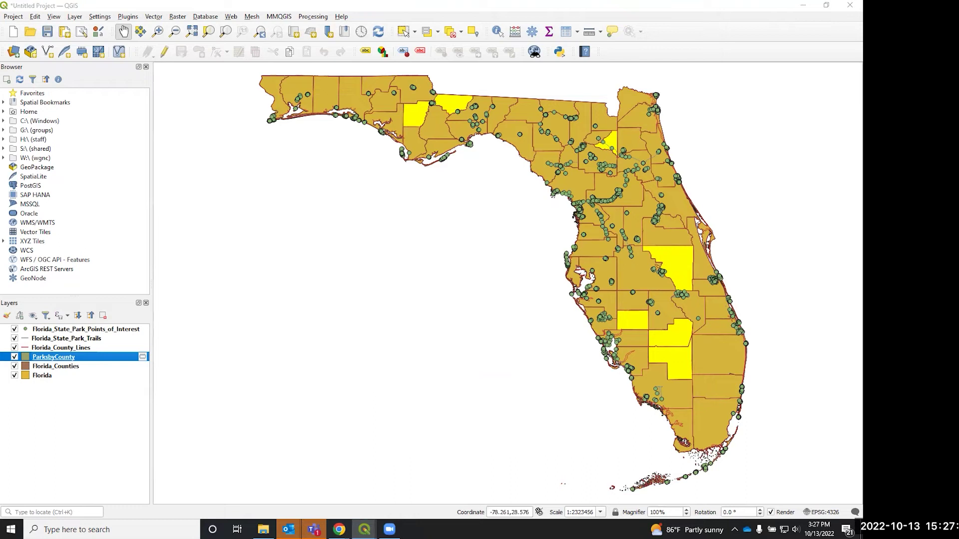
{"action": "key", "text": "alt+Tab"}
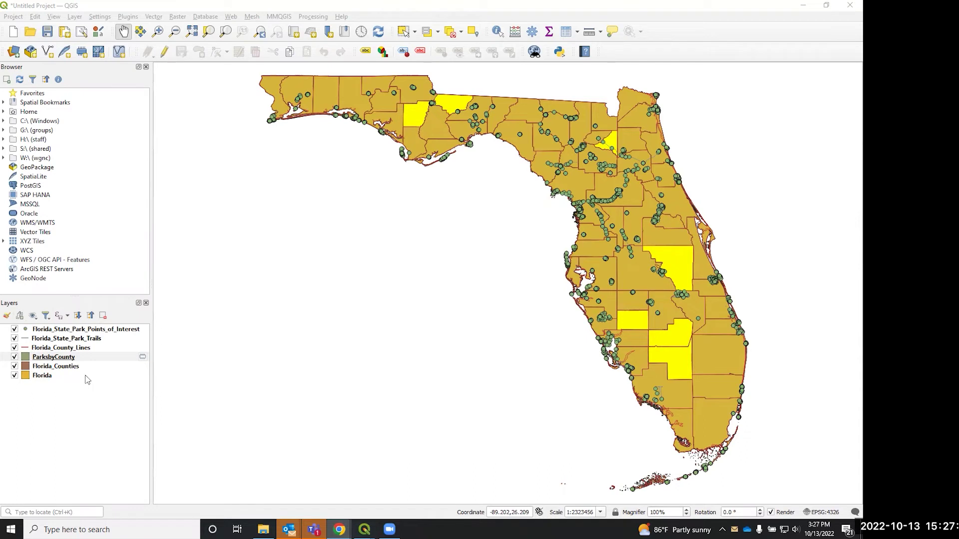
Open the attribute tables of the Florida_State_Park_Points_of_Interest and Florida_State_Park_Trails layers.
{"action": "right_click", "coordinate": [81, 329]}
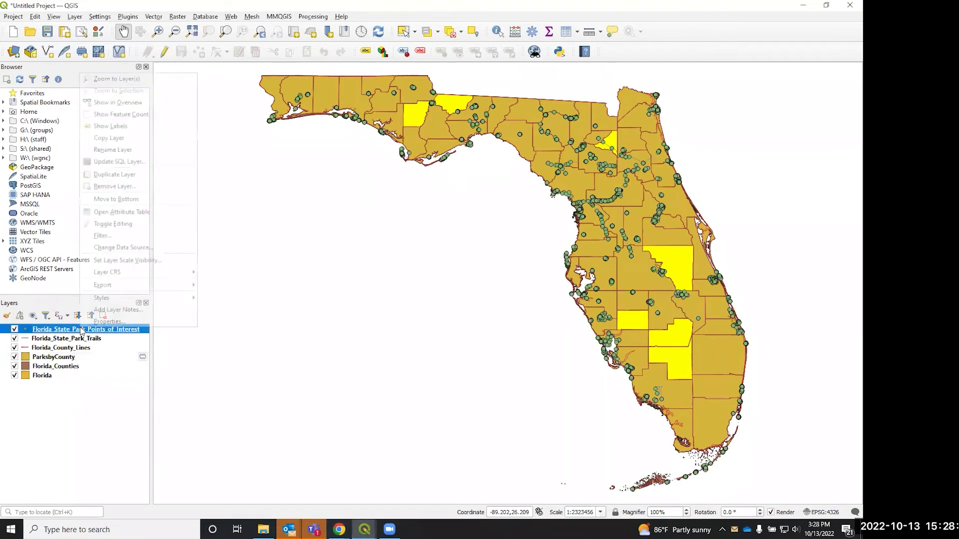
{"action": "left_click", "coordinate": [151, 214]}
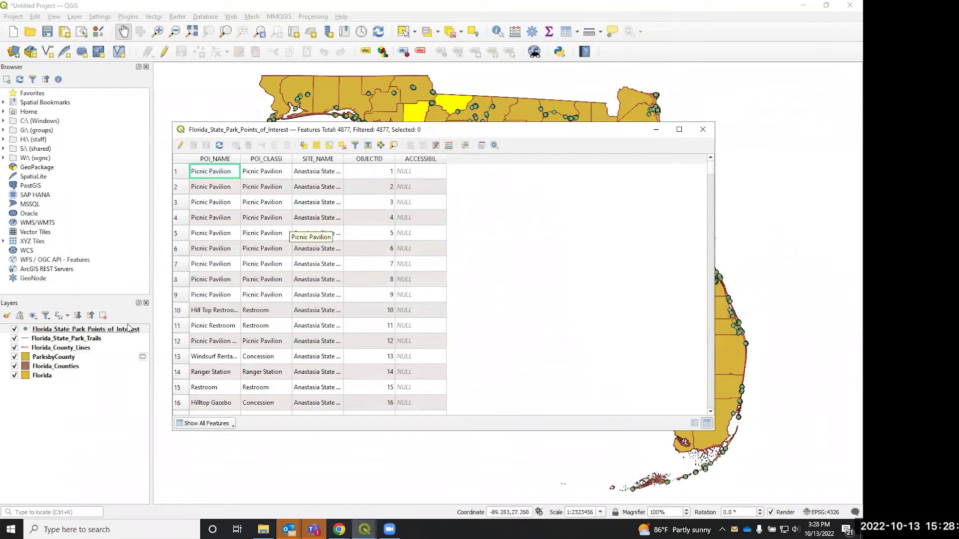
{"action": "right_click", "coordinate": [57, 339]}
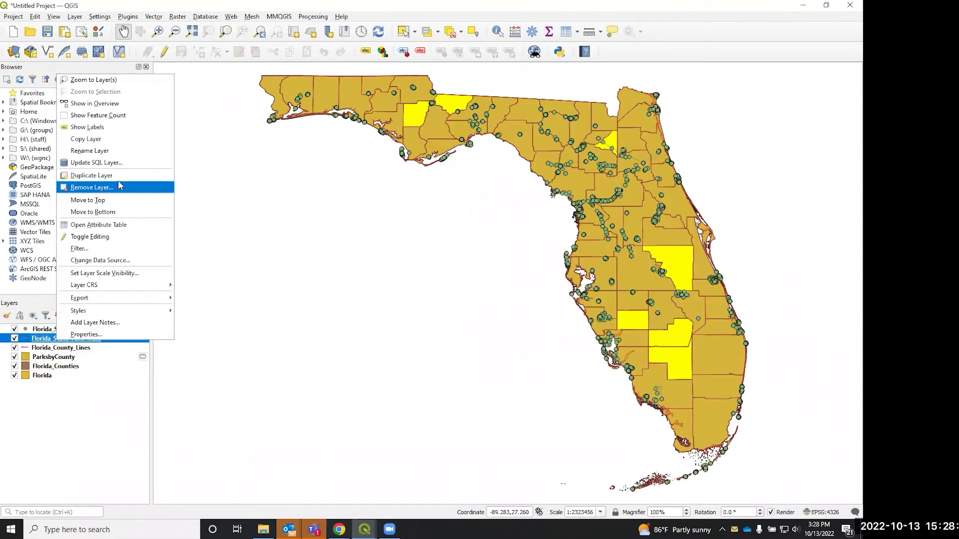
{"action": "left_click", "coordinate": [112, 225]}
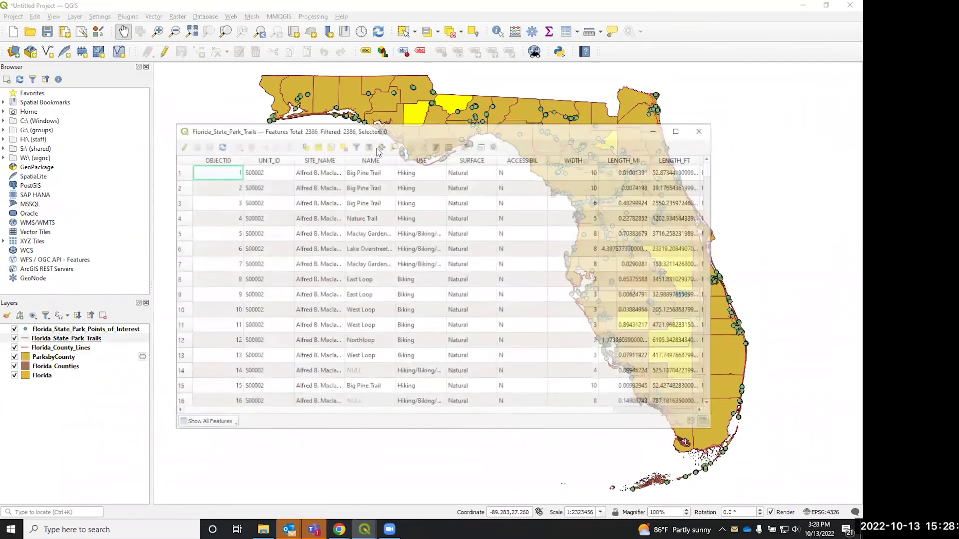
Arrange the Points_of_Interest and Trails attribute tables side by side so their fields can be compared.
{"action": "mouse_move", "coordinate": [364, 529]}
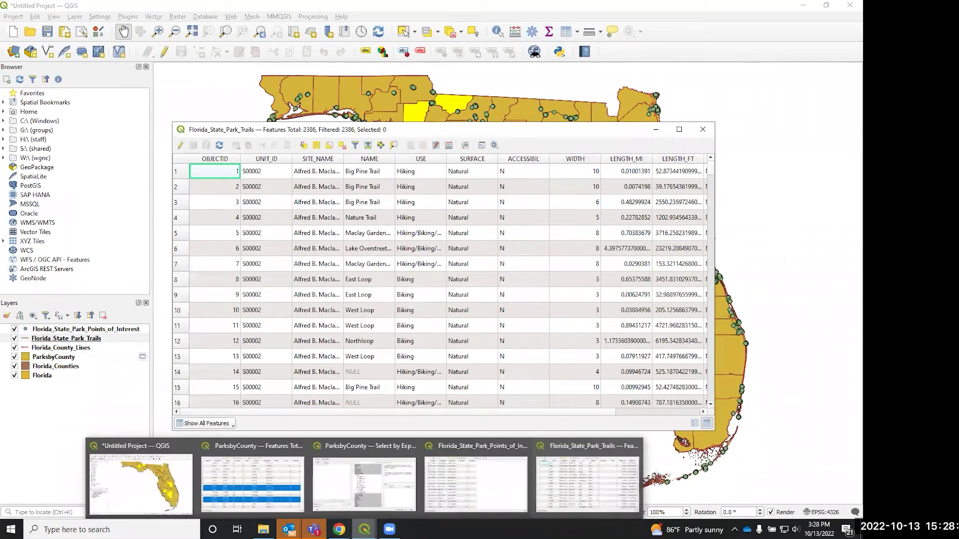
{"action": "left_click", "coordinate": [491, 491]}
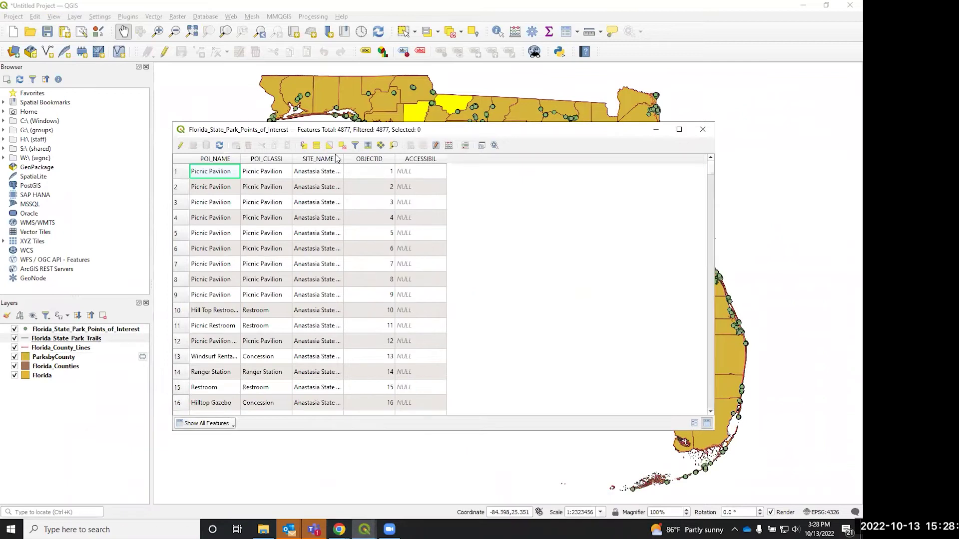
{"action": "left_click_drag", "start_coordinate": [311, 131], "coordinate": [178, 197]}
{"action": "left_click", "coordinate": [304, 132]}
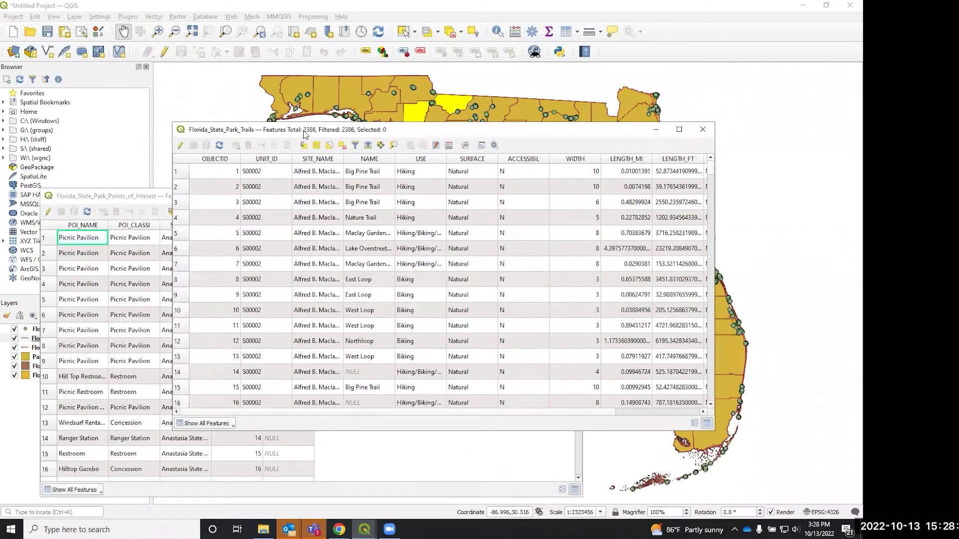
{"action": "left_click_drag", "start_coordinate": [304, 131], "coordinate": [476, 112]}
{"action": "left_click", "coordinate": [301, 195]}
{"action": "left_click_drag", "start_coordinate": [301, 194], "coordinate": [254, 106]}
{"action": "left_click", "coordinate": [651, 115]}
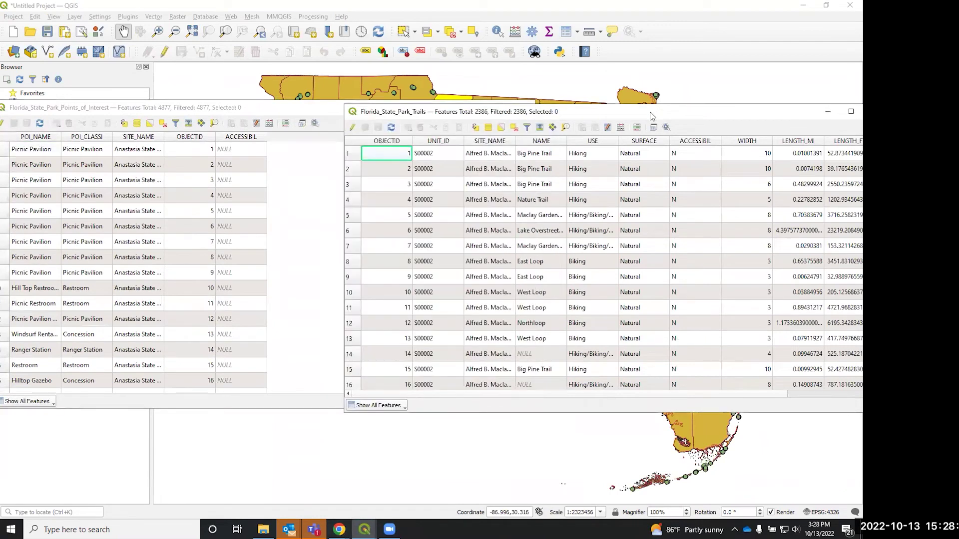
{"action": "left_click_drag", "start_coordinate": [651, 115], "coordinate": [592, 116]}
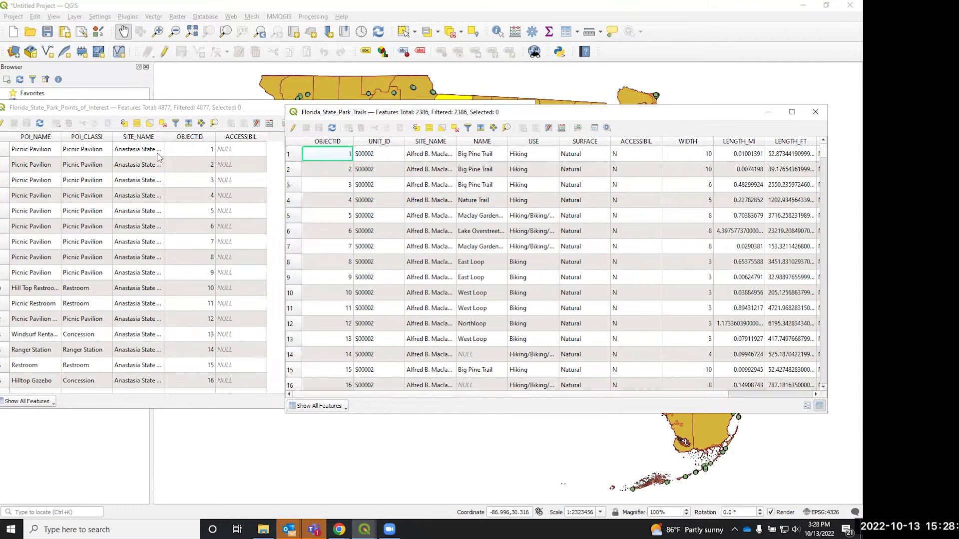
Widen the SITE_NAME column in both the Points_of_Interest and Trails tables to show the full park names.
{"action": "left_click_drag", "start_coordinate": [163, 142], "coordinate": [226, 142]}
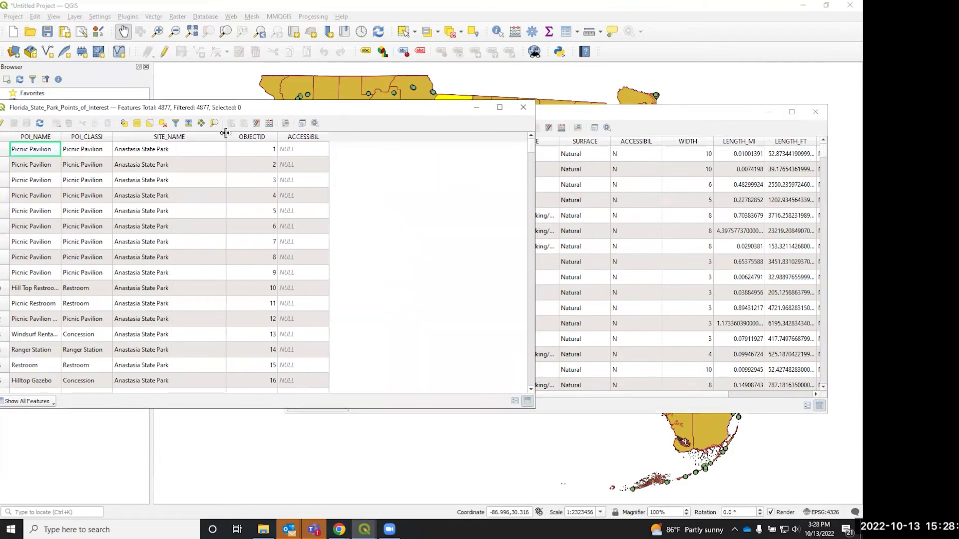
{"action": "left_click", "coordinate": [621, 116]}
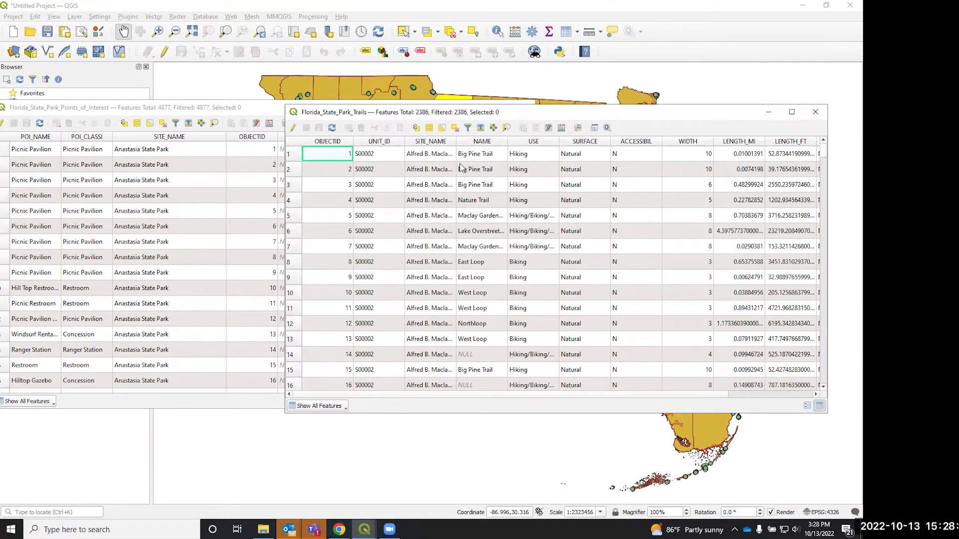
{"action": "left_click_drag", "start_coordinate": [457, 143], "coordinate": [543, 143]}
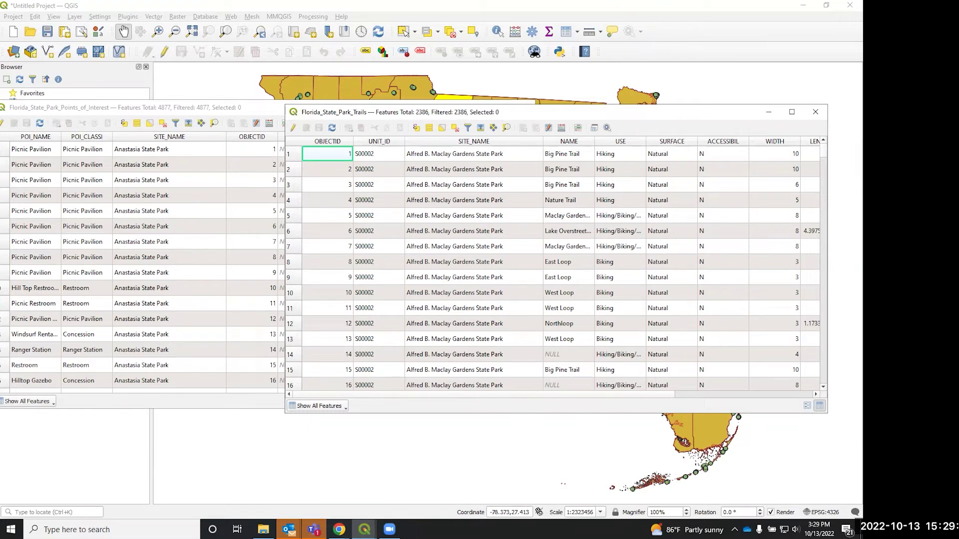
Sort the Trails and Points_of_Interest attribute tables by SITE_NAME in ascending order.
{"action": "left_click", "coordinate": [433, 142]}
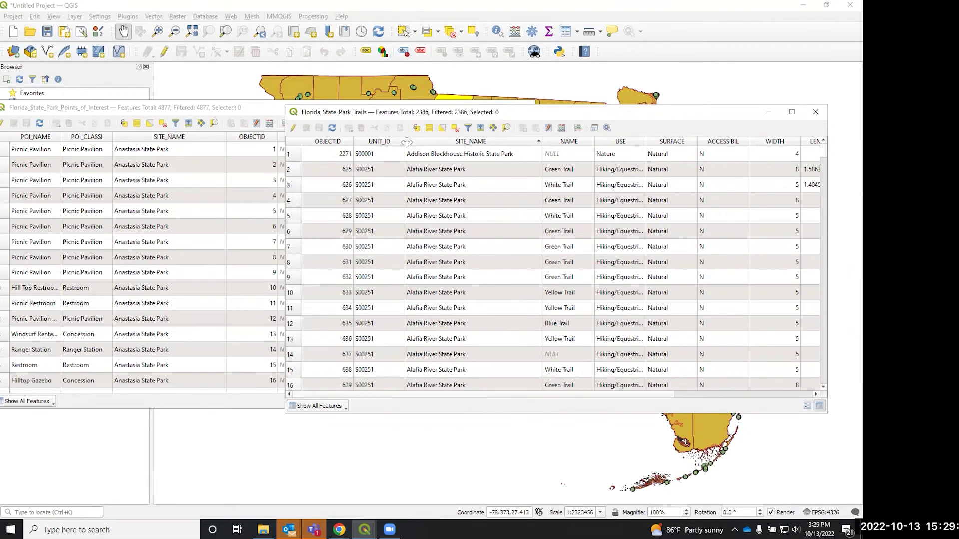
{"action": "left_click", "coordinate": [413, 145]}
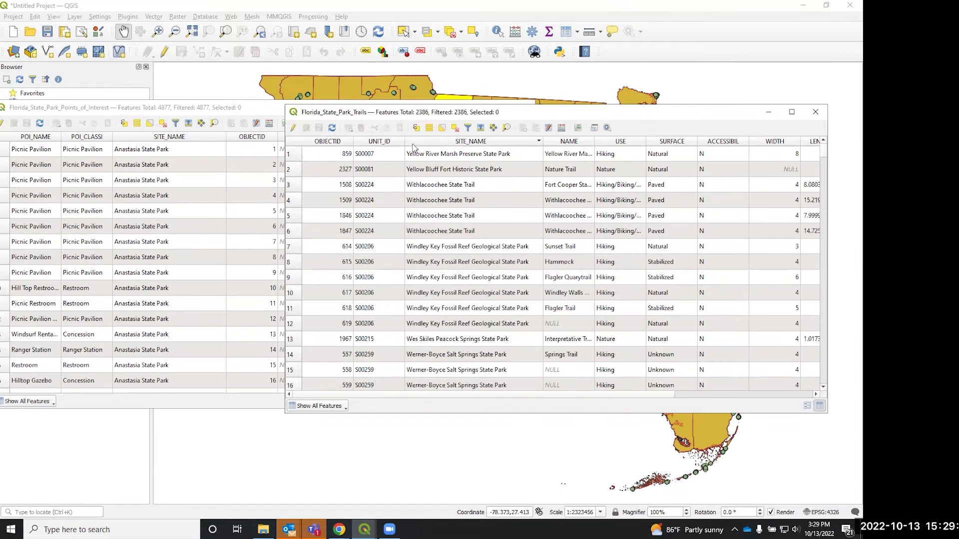
{"action": "left_click", "coordinate": [413, 145]}
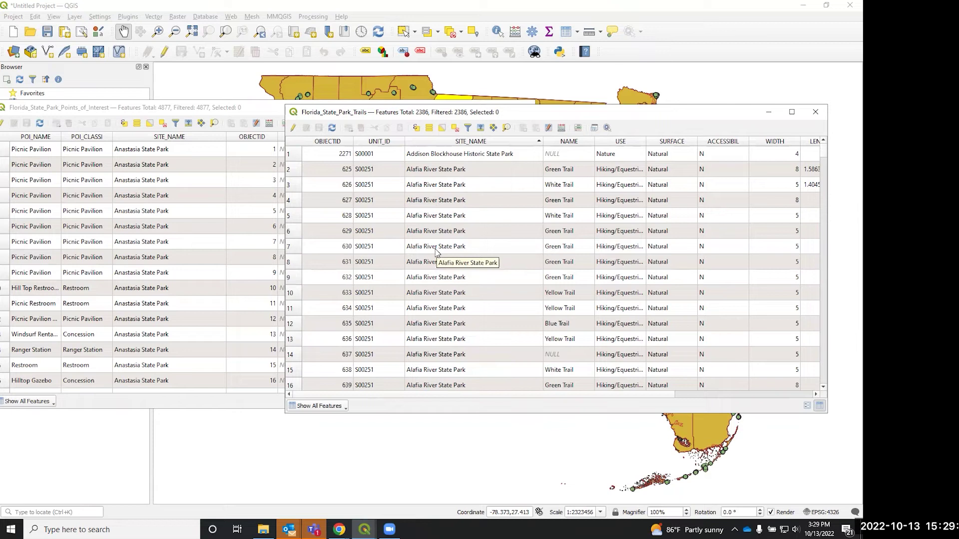
{"action": "left_click", "coordinate": [438, 145]}
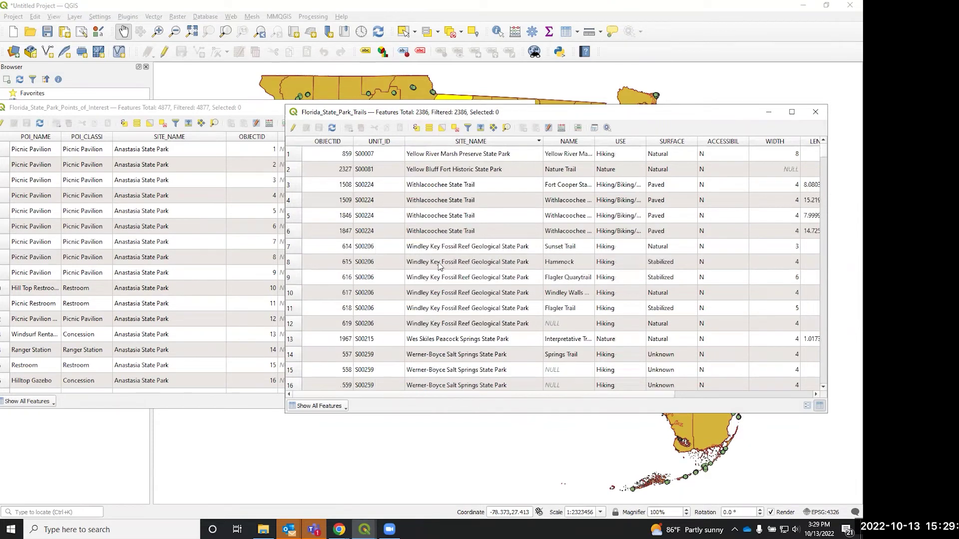
{"action": "left_click", "coordinate": [413, 144]}
{"action": "left_click", "coordinate": [129, 135]}
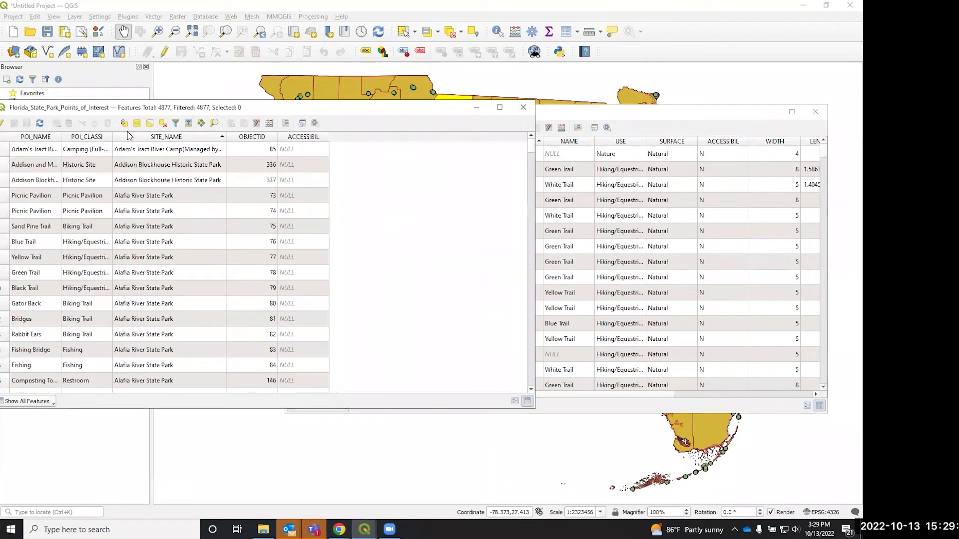
Close the Trails and Points_of_Interest attribute tables.
{"action": "left_click", "coordinate": [612, 112]}
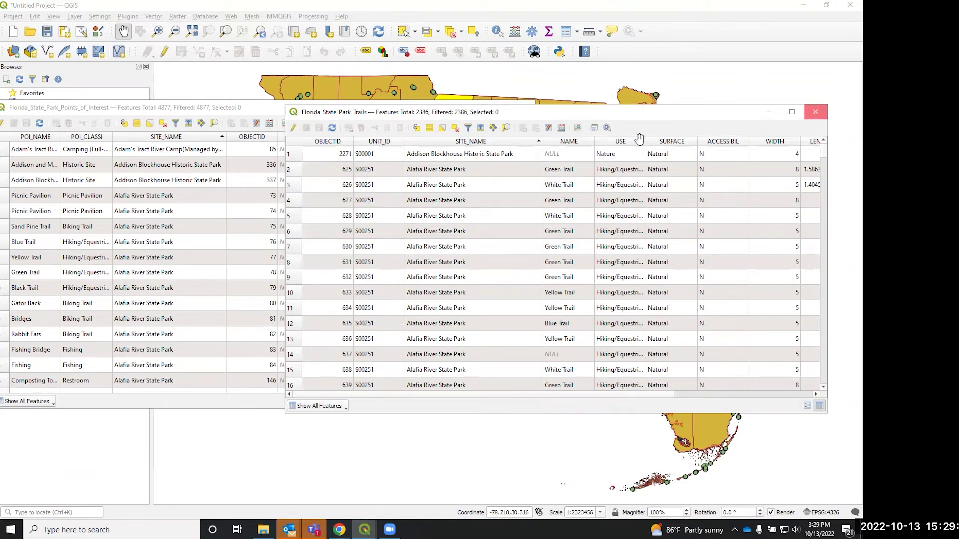
{"action": "left_click", "coordinate": [815, 111]}
{"action": "left_click", "coordinate": [523, 108]}
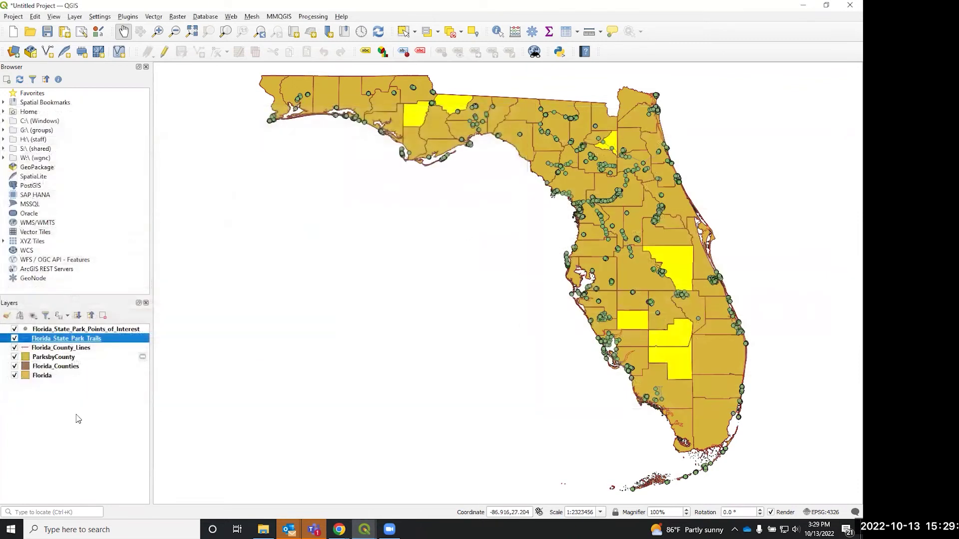
Open the join settings of the Florida_State_Park_Points_of_Interest layer and start a new vector join.
{"action": "right_click", "coordinate": [76, 330]}
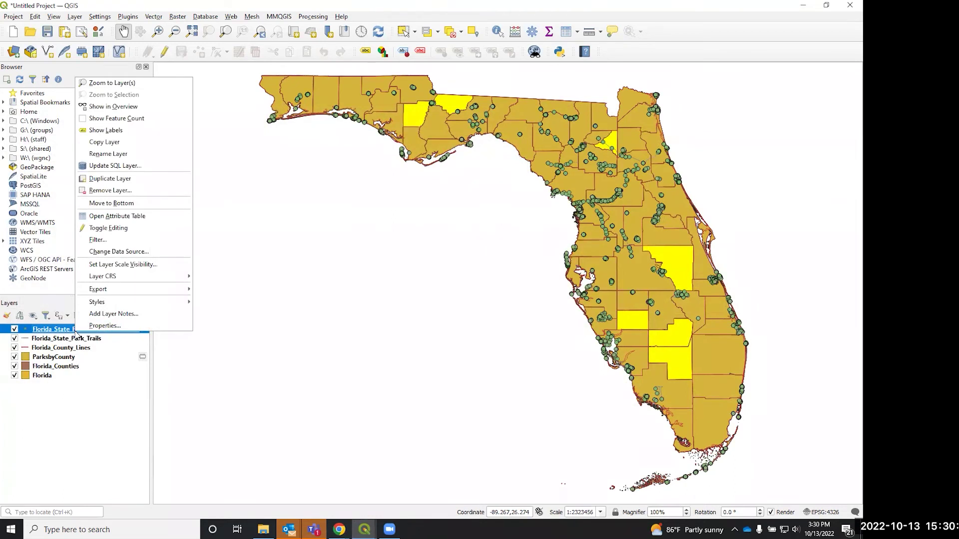
{"action": "left_click", "coordinate": [102, 326]}
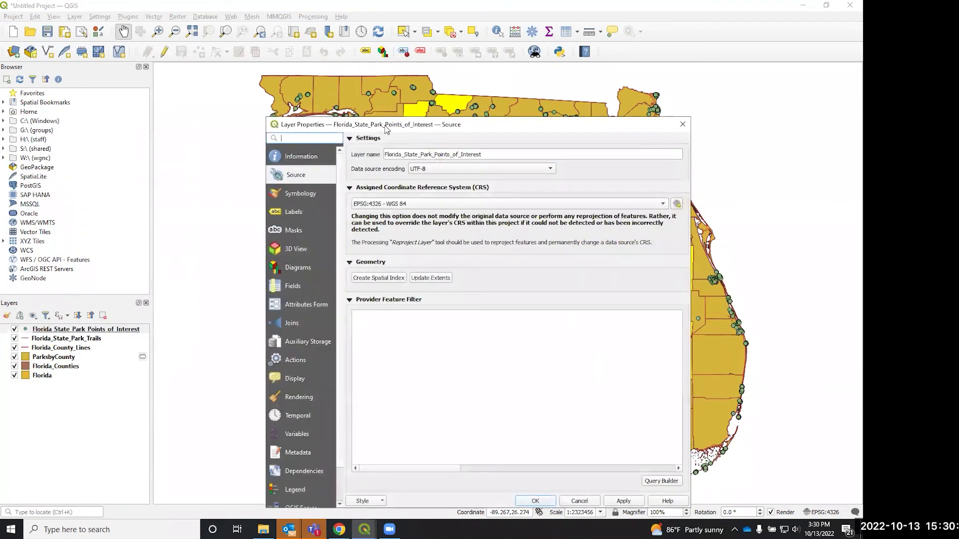
{"action": "left_click_drag", "start_coordinate": [382, 122], "coordinate": [311, 58]}
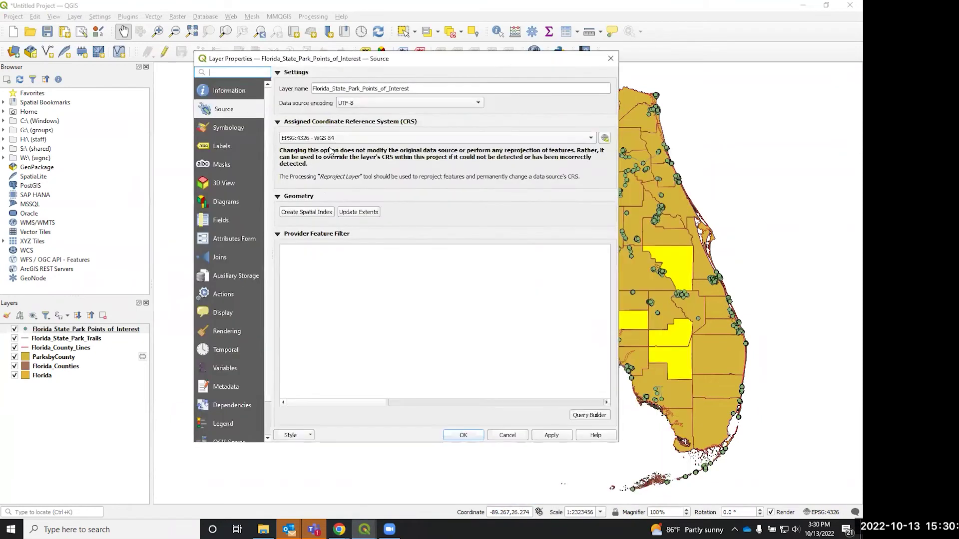
{"action": "left_click", "coordinate": [226, 263]}
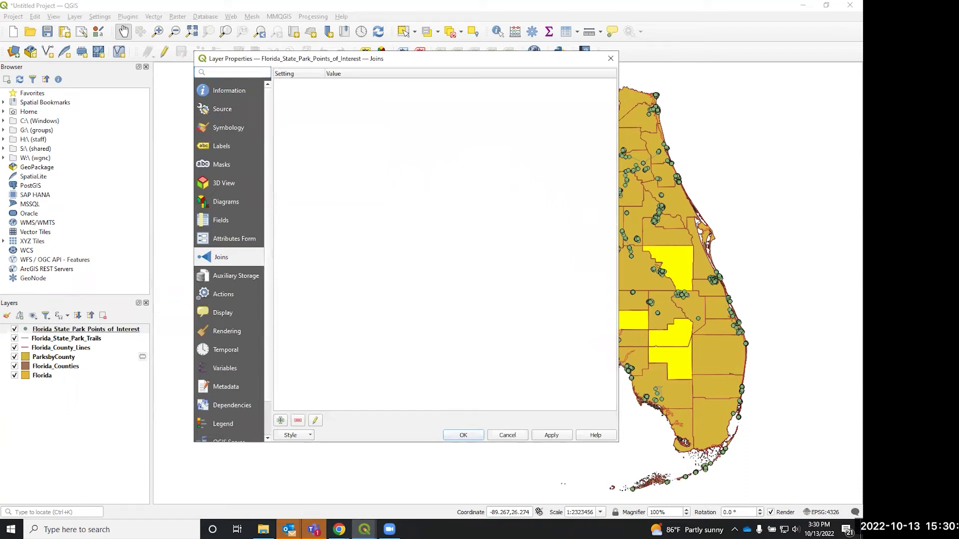
{"action": "left_click", "coordinate": [281, 421]}
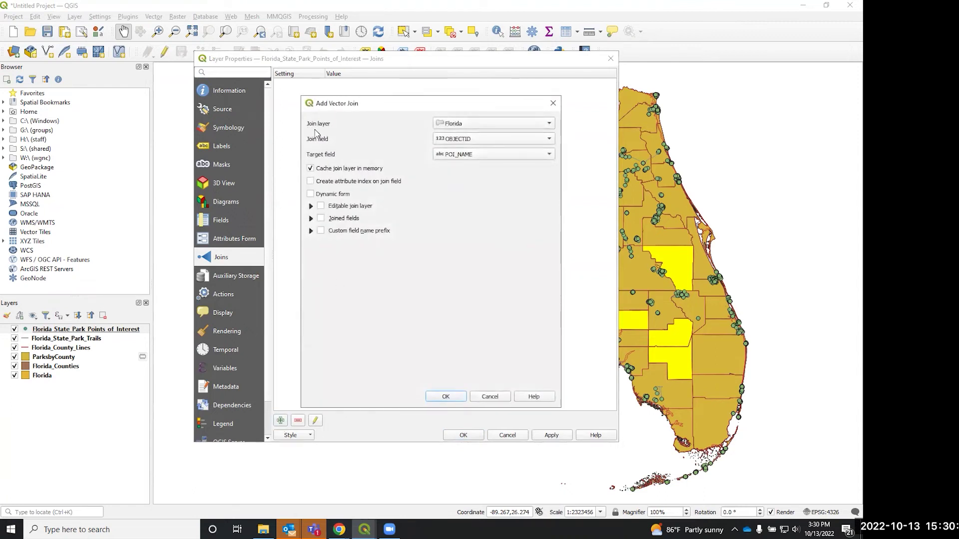
Set the join layer to Florida_State_Park_Trails, with SITE_NAME as both the join field and the target field.
{"action": "left_click", "coordinate": [519, 124]}
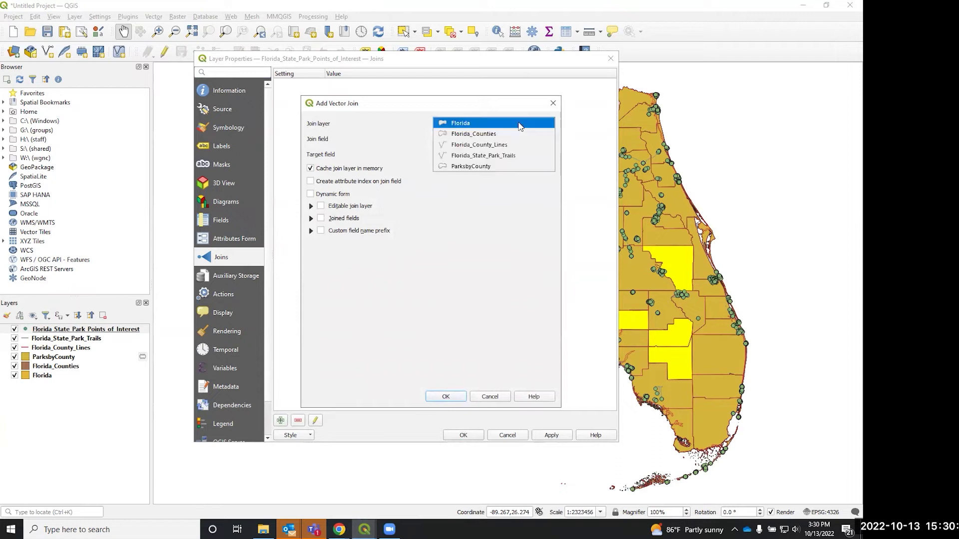
{"action": "left_click", "coordinate": [515, 158]}
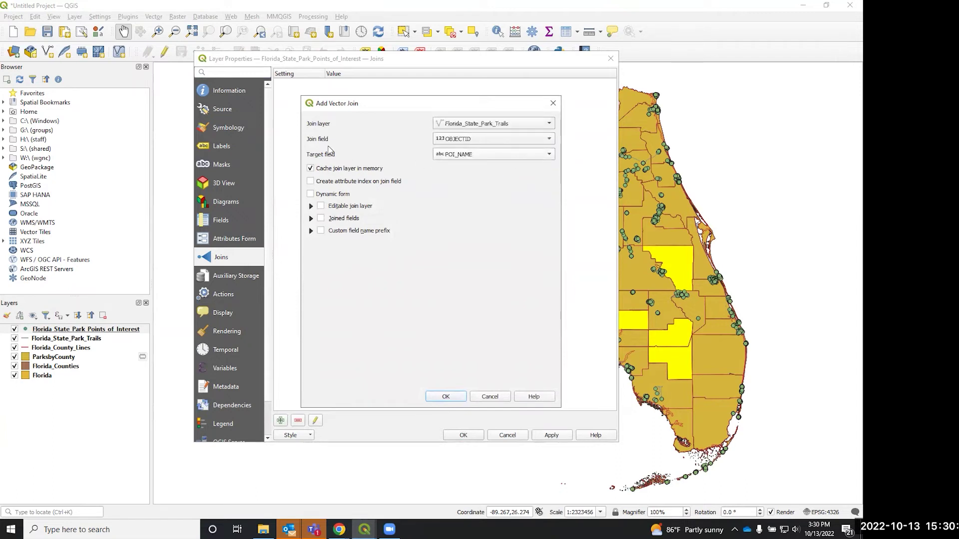
{"action": "left_click", "coordinate": [510, 141]}
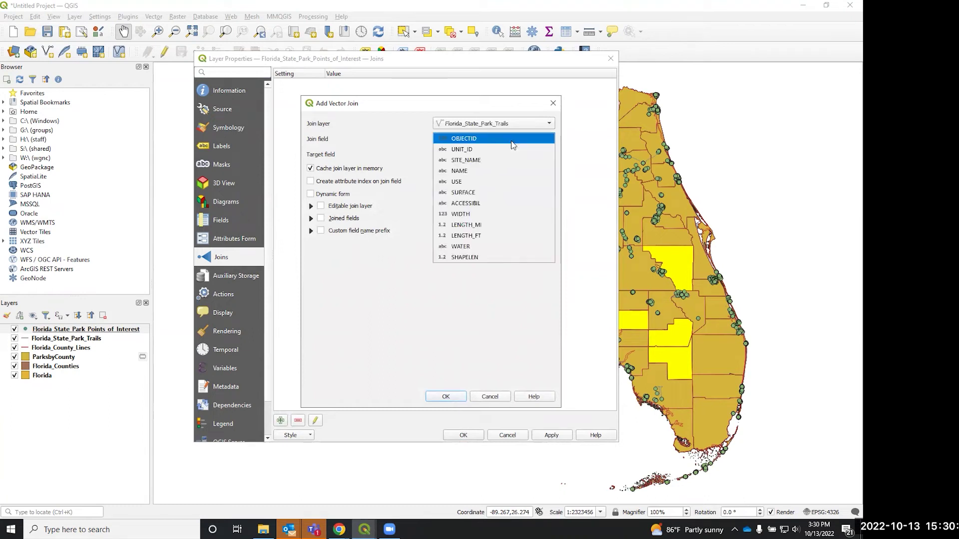
{"action": "left_click", "coordinate": [504, 160]}
{"action": "left_click", "coordinate": [503, 157]}
{"action": "left_click", "coordinate": [497, 175]}
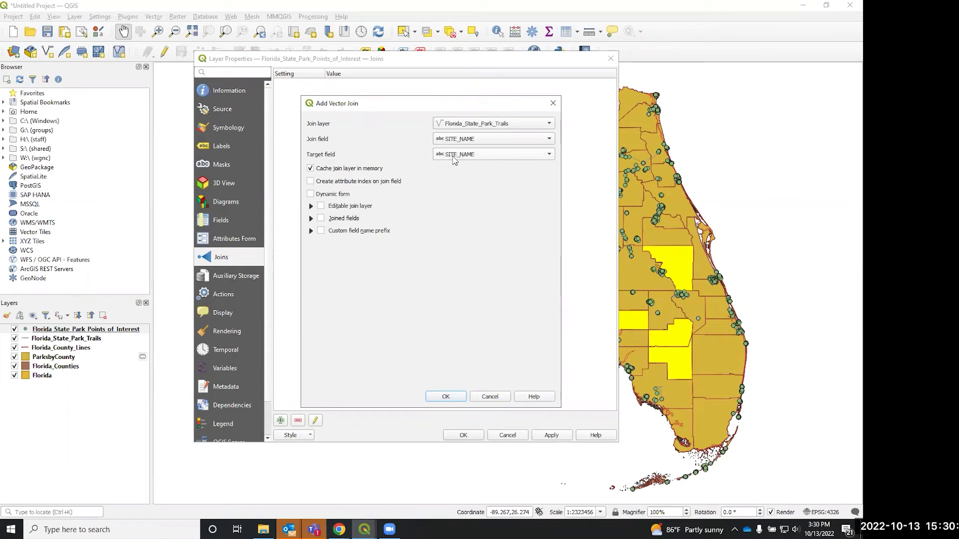
{"action": "left_click", "coordinate": [484, 156]}
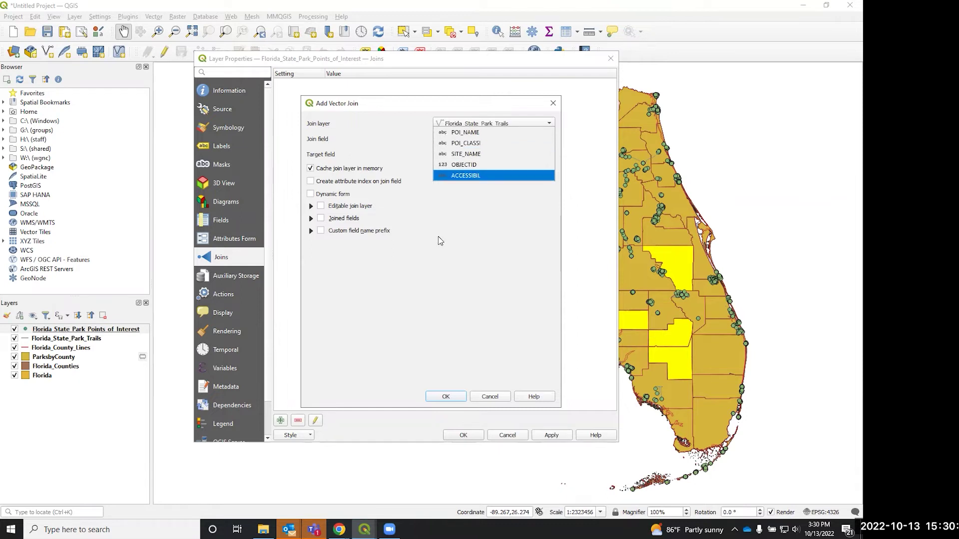
{"action": "left_click", "coordinate": [444, 155]}
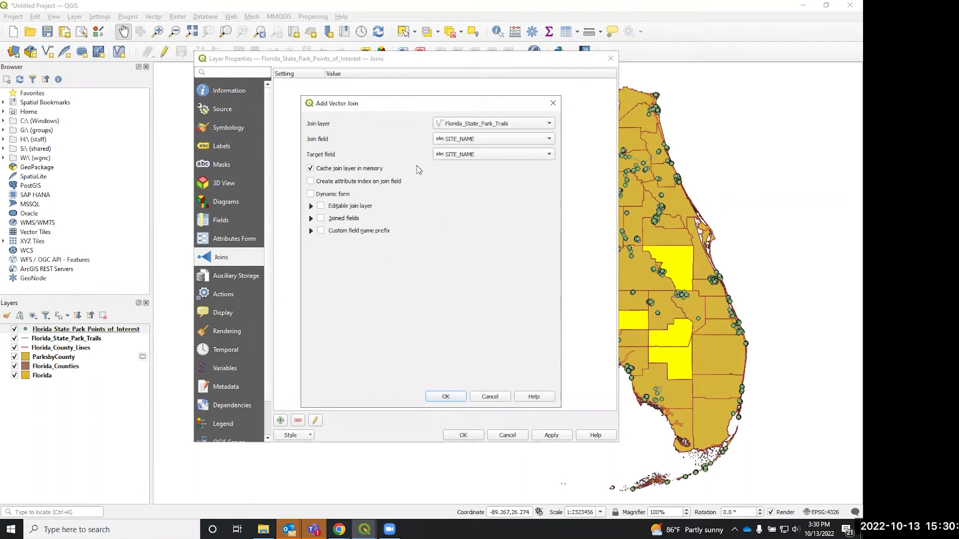
{"action": "left_click", "coordinate": [454, 158]}
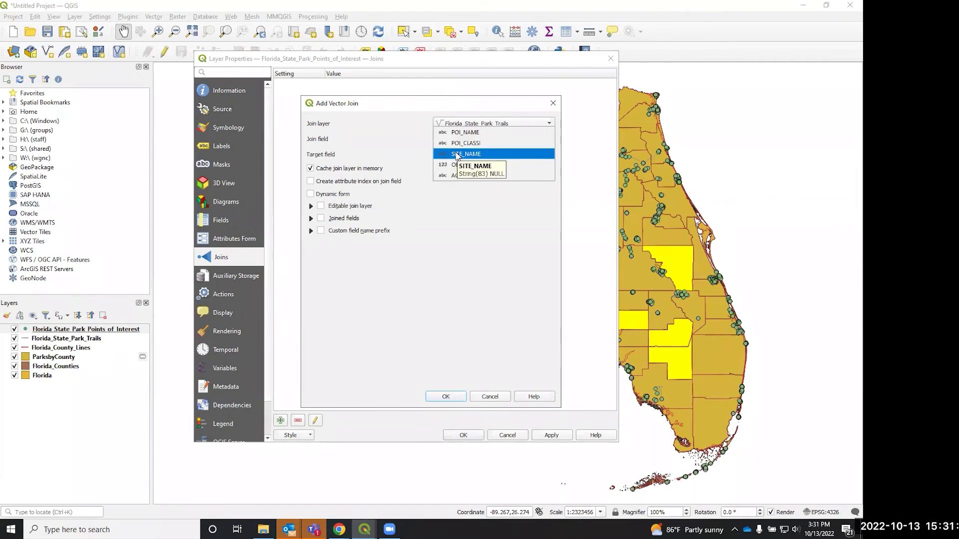
{"action": "left_click", "coordinate": [457, 155]}
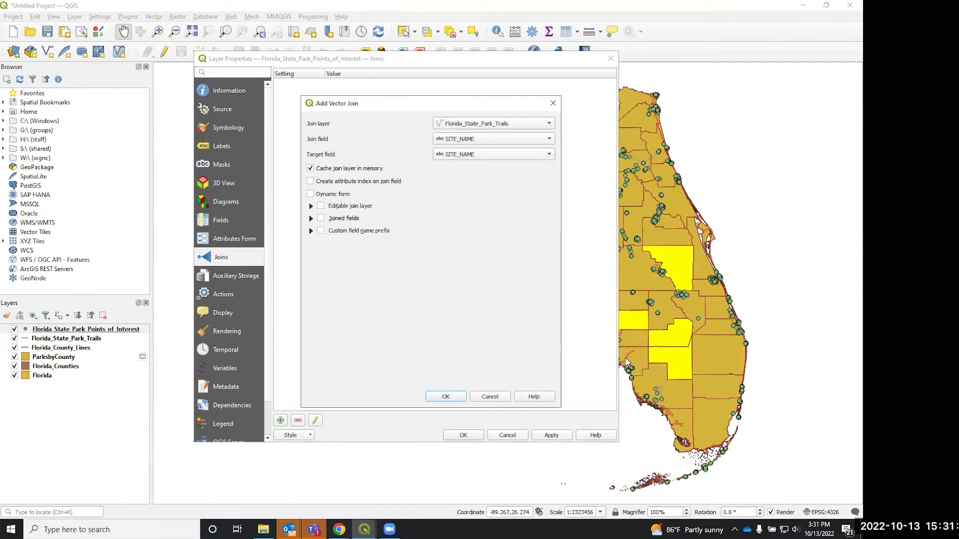
Enable the choice of joined fields, and cancel both the vector join and the layer properties.
{"action": "left_click", "coordinate": [320, 219]}
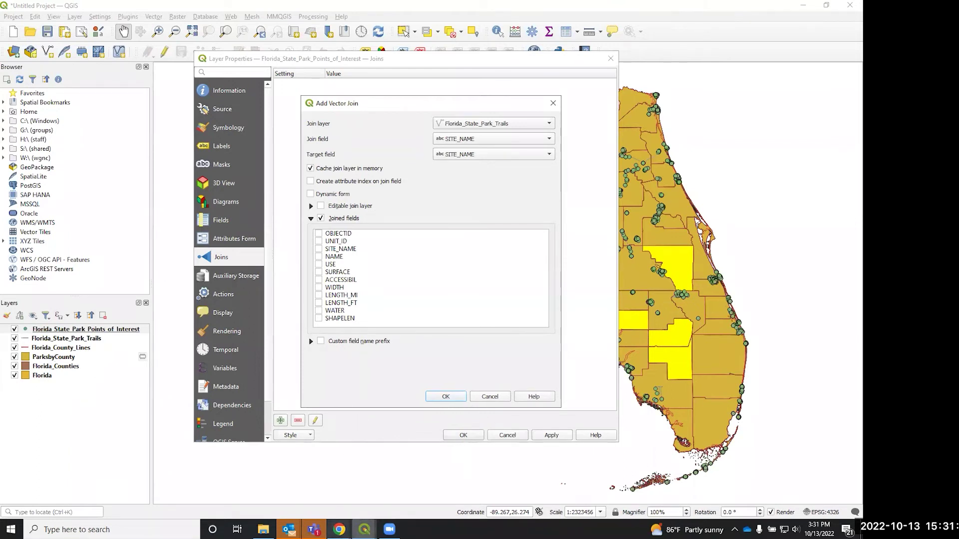
{"action": "left_click", "coordinate": [364, 530]}
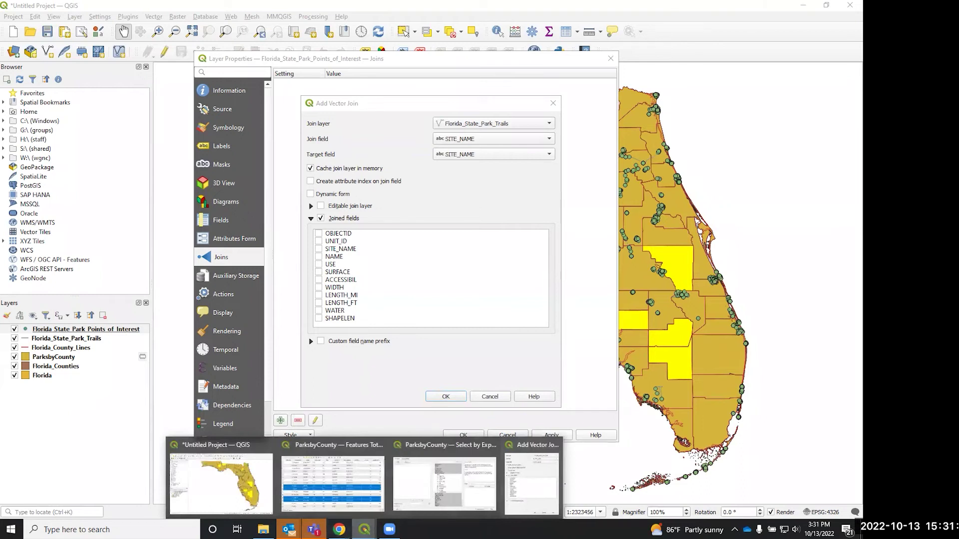
{"action": "left_click", "coordinate": [492, 396]}
{"action": "left_click", "coordinate": [506, 435]}
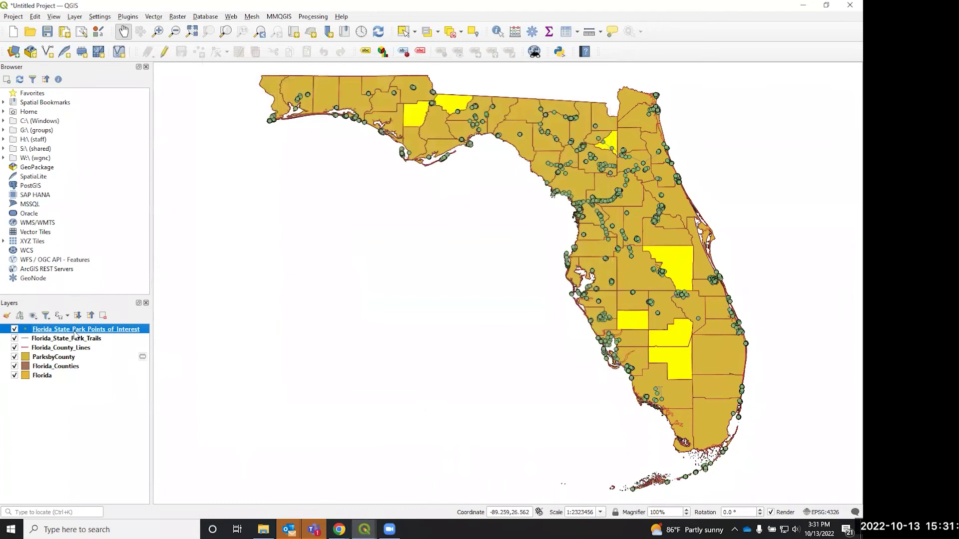
Reopen the attribute tables of Florida_State_Park_Points_of_Interest and Florida_State_Park_Trails, moving each clear of the layer list.
{"action": "right_click", "coordinate": [75, 331]}
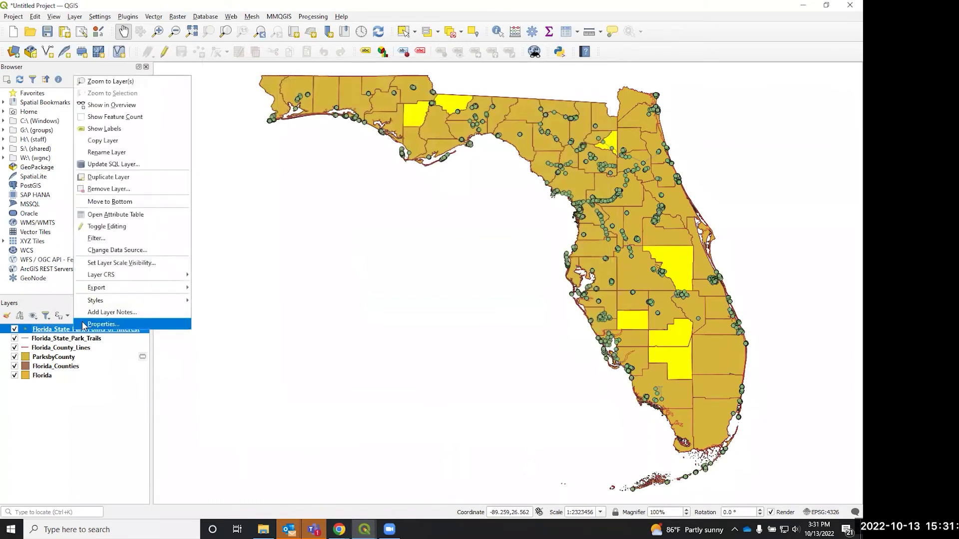
{"action": "left_click", "coordinate": [114, 217]}
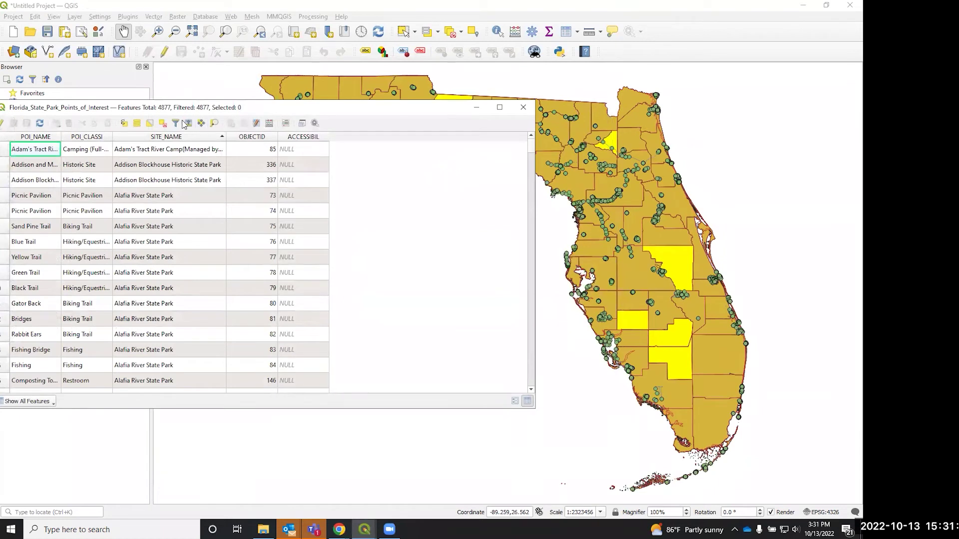
{"action": "left_click_drag", "start_coordinate": [208, 109], "coordinate": [394, 69]}
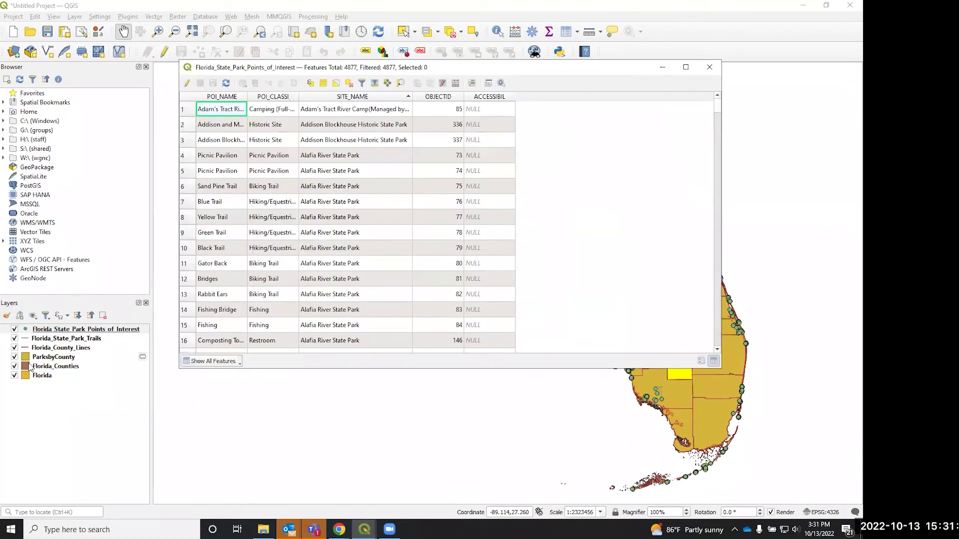
{"action": "right_click", "coordinate": [66, 339]}
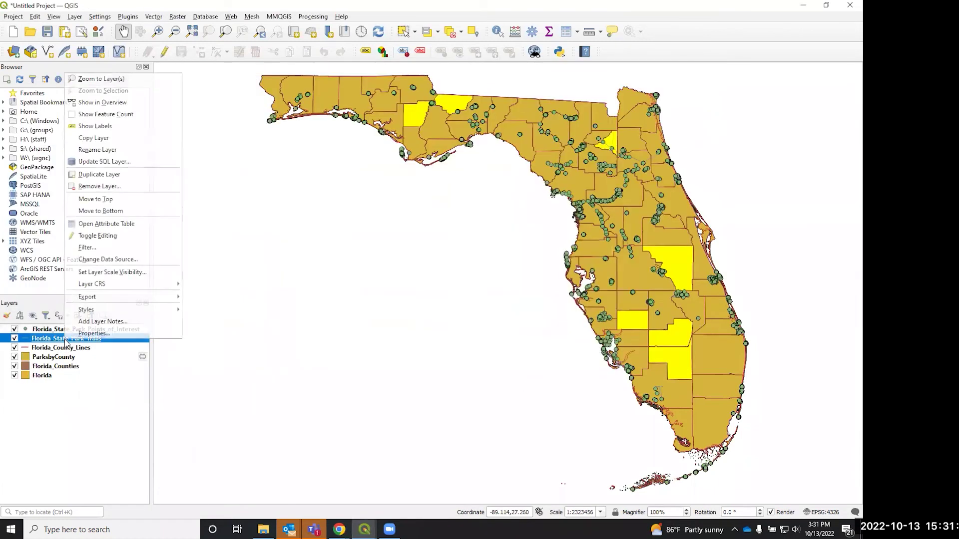
{"action": "left_click", "coordinate": [122, 225]}
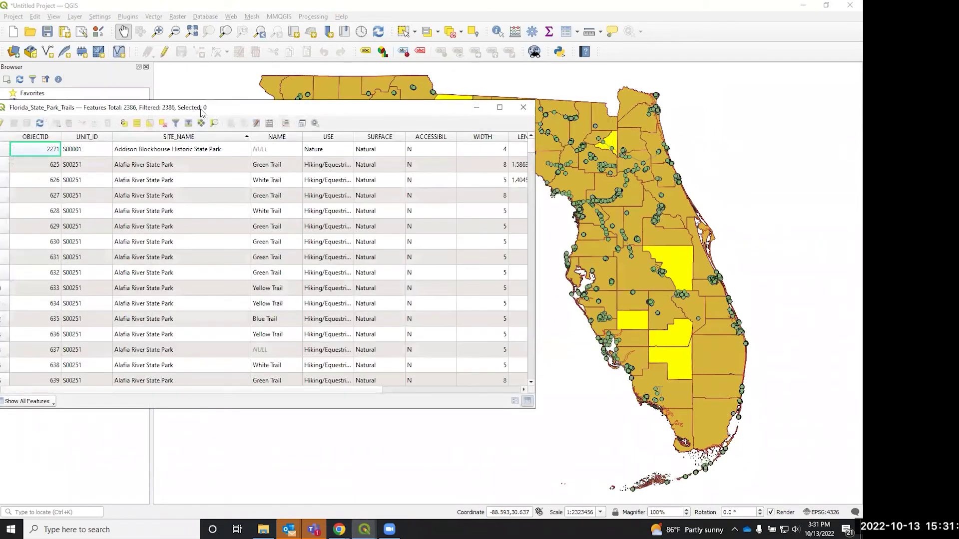
{"action": "left_click_drag", "start_coordinate": [201, 111], "coordinate": [462, 88]}
Place the Points_of_Interest table beside the Trails table so that both SITE_NAME columns can be compared.
{"action": "mouse_move", "coordinate": [364, 529]}
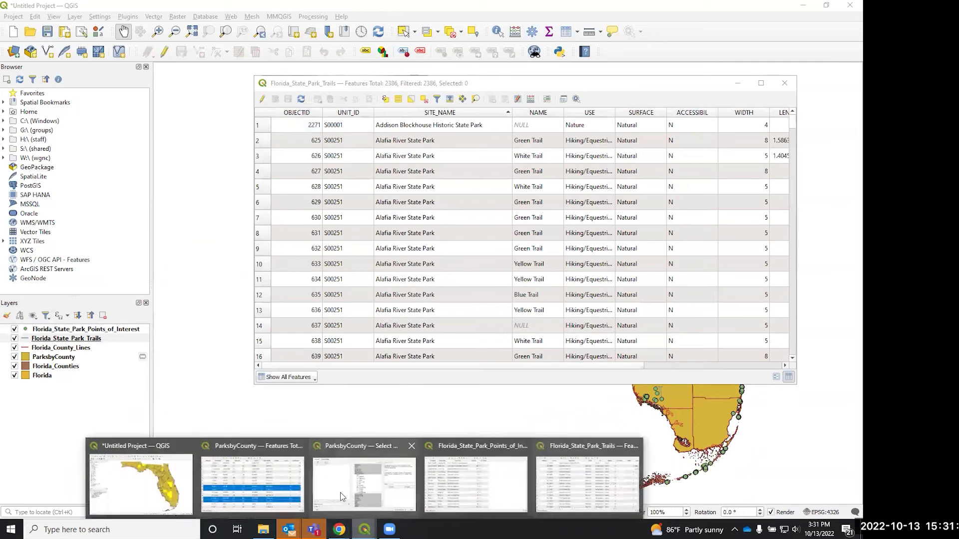
{"action": "left_click", "coordinate": [484, 486]}
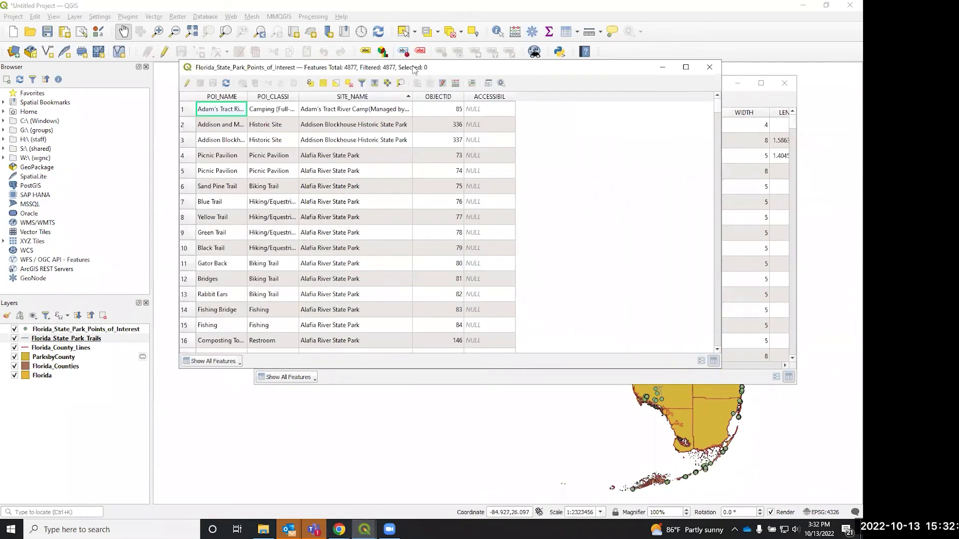
{"action": "left_click_drag", "start_coordinate": [413, 68], "coordinate": [237, 84]}
{"action": "left_click", "coordinate": [559, 81]}
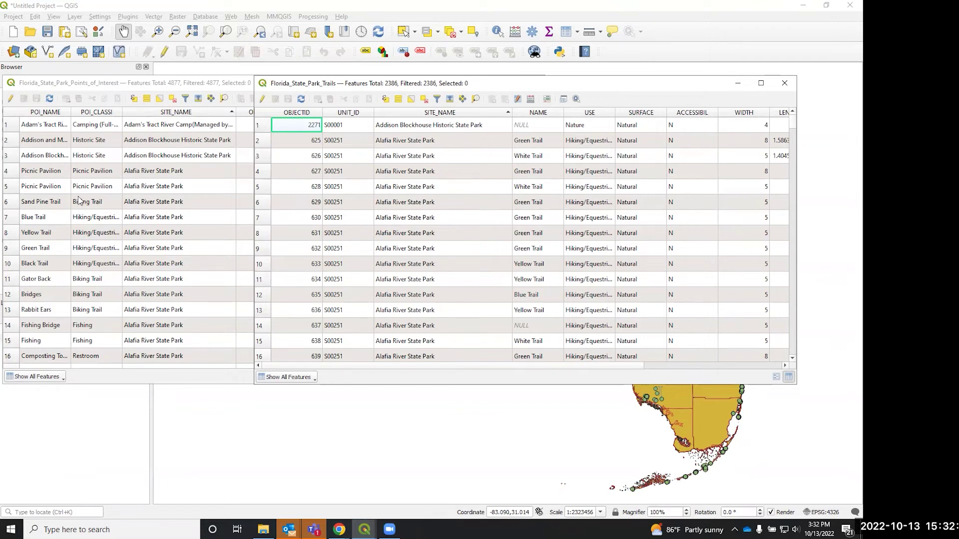
Sort the Points_of_Interest table by POI_NAME in descending order and close the Trails table.
{"action": "left_click", "coordinate": [41, 112]}
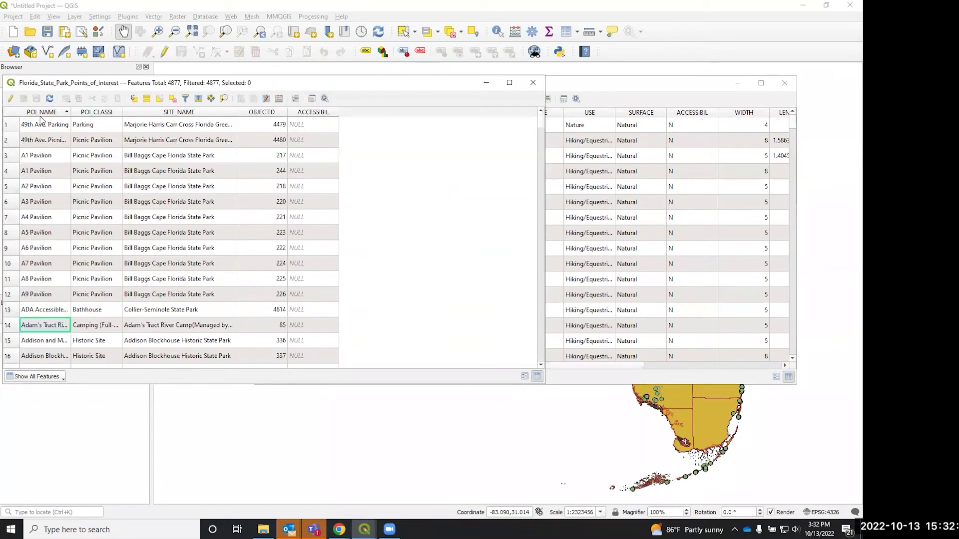
{"action": "left_click", "coordinate": [41, 112]}
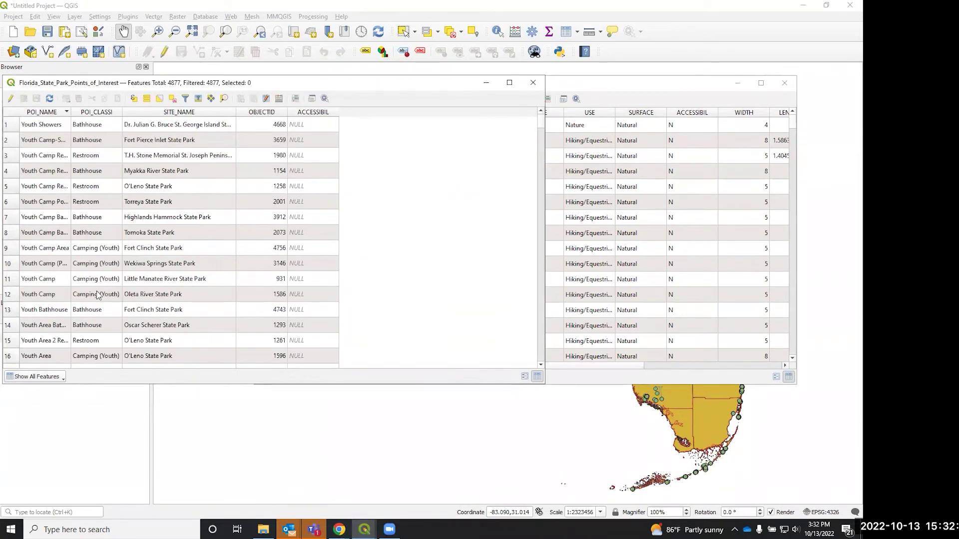
{"action": "left_click", "coordinate": [572, 86]}
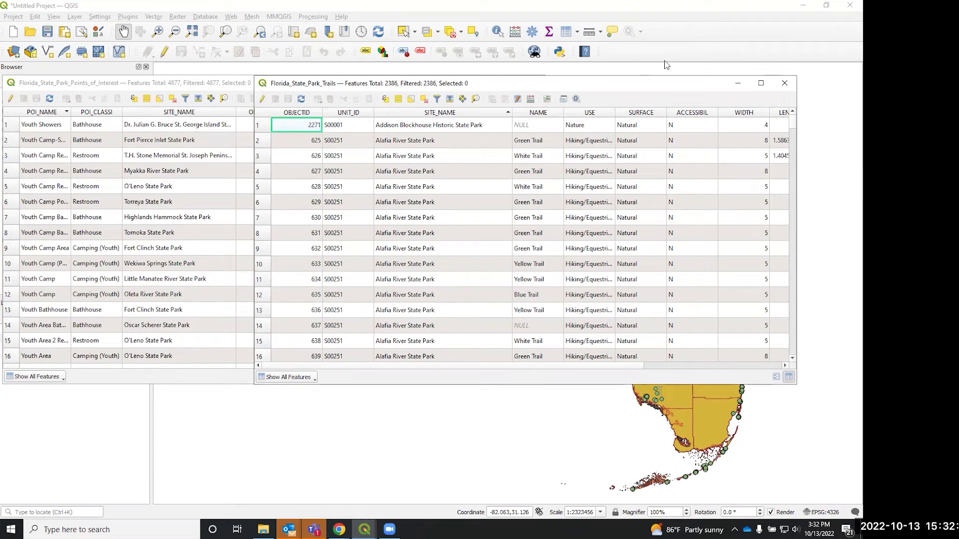
{"action": "left_click", "coordinate": [783, 84]}
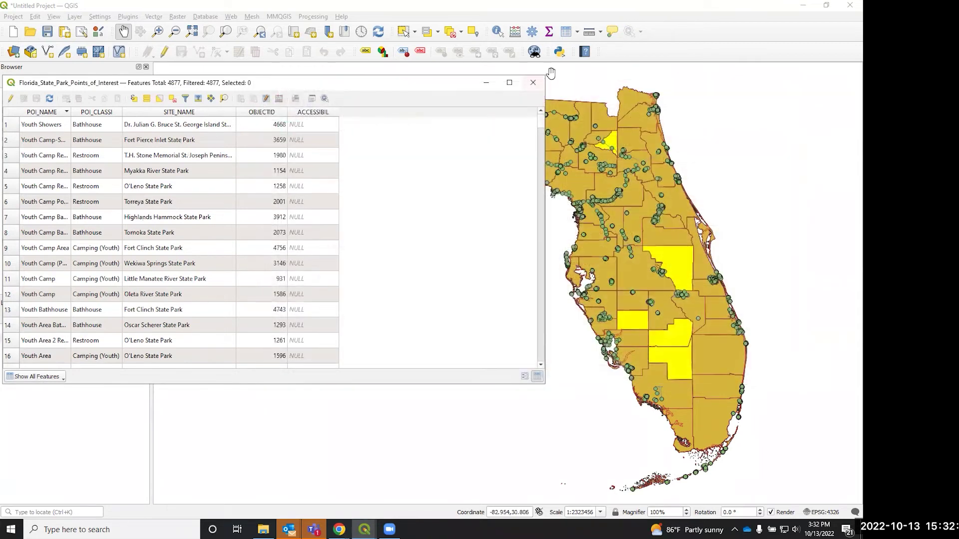
Close the Points_of_Interest table and add a vector join to that layer with Florida_State_Park_Trails as the join layer.
{"action": "left_click", "coordinate": [531, 84]}
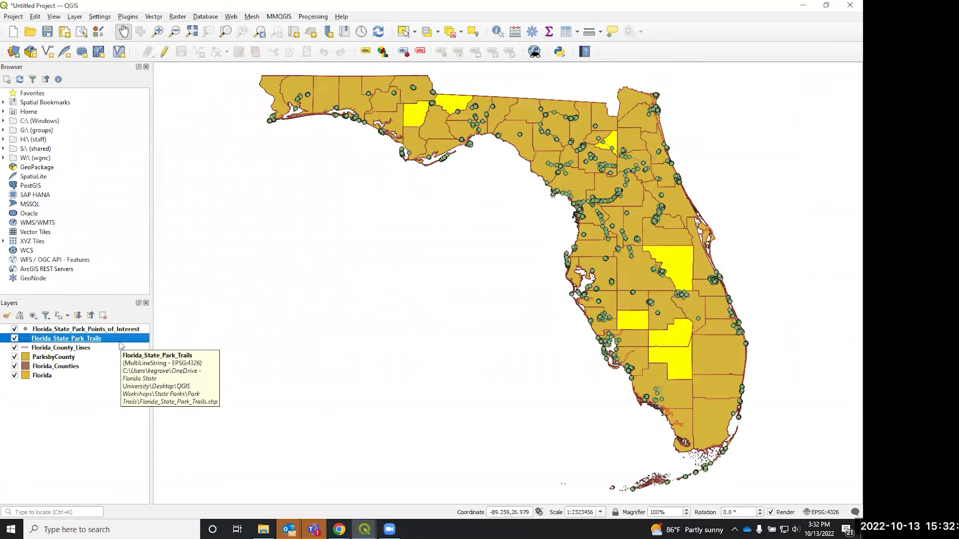
{"action": "right_click", "coordinate": [81, 327]}
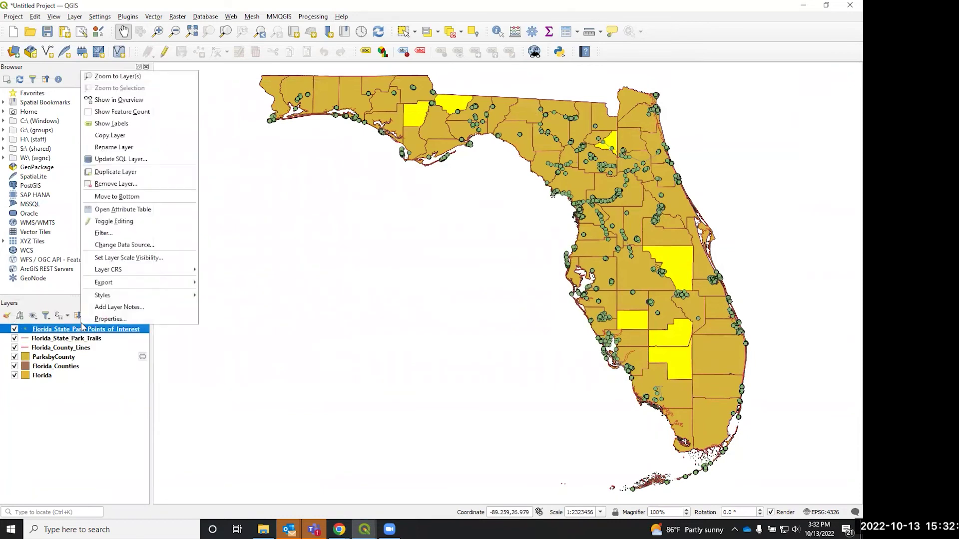
{"action": "left_click", "coordinate": [111, 319]}
{"action": "left_click", "coordinate": [220, 257]}
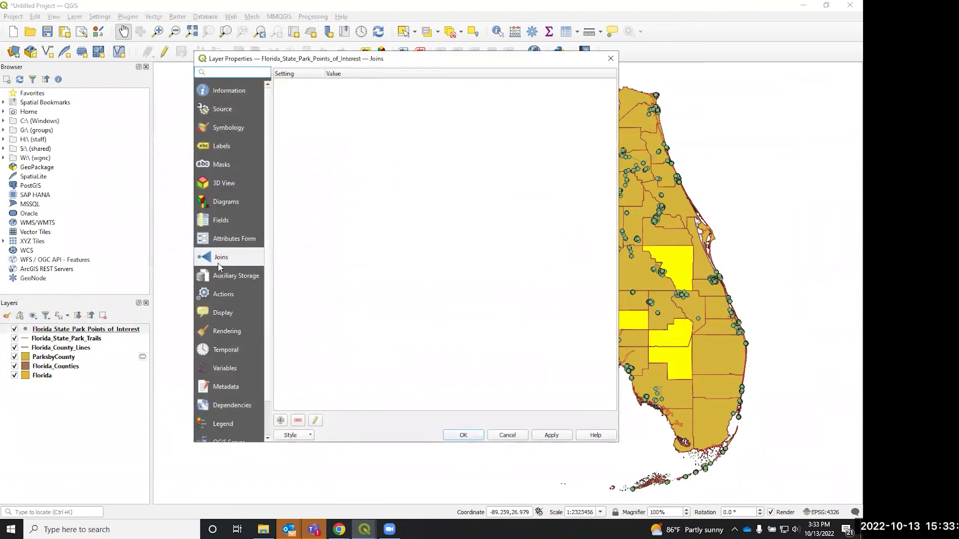
{"action": "left_click", "coordinate": [280, 421]}
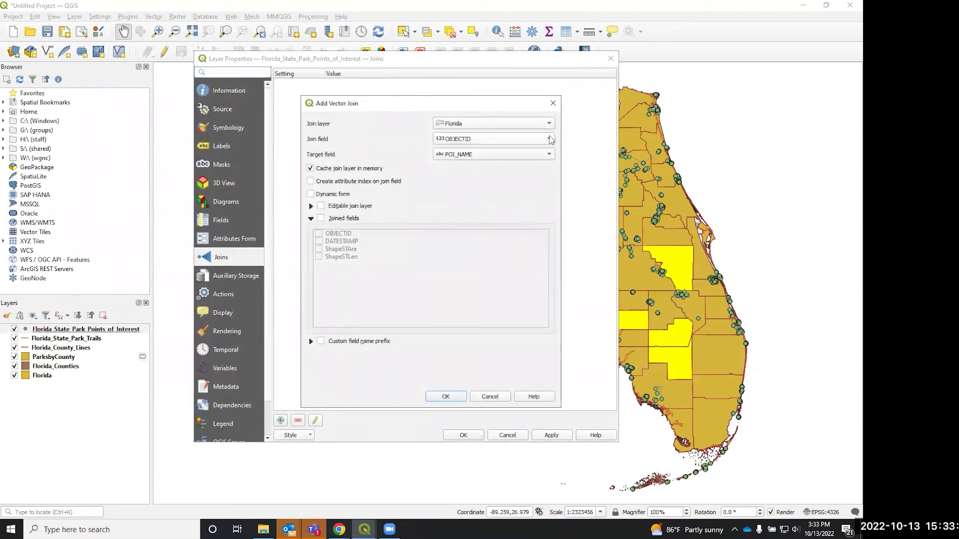
{"action": "left_click", "coordinate": [550, 124]}
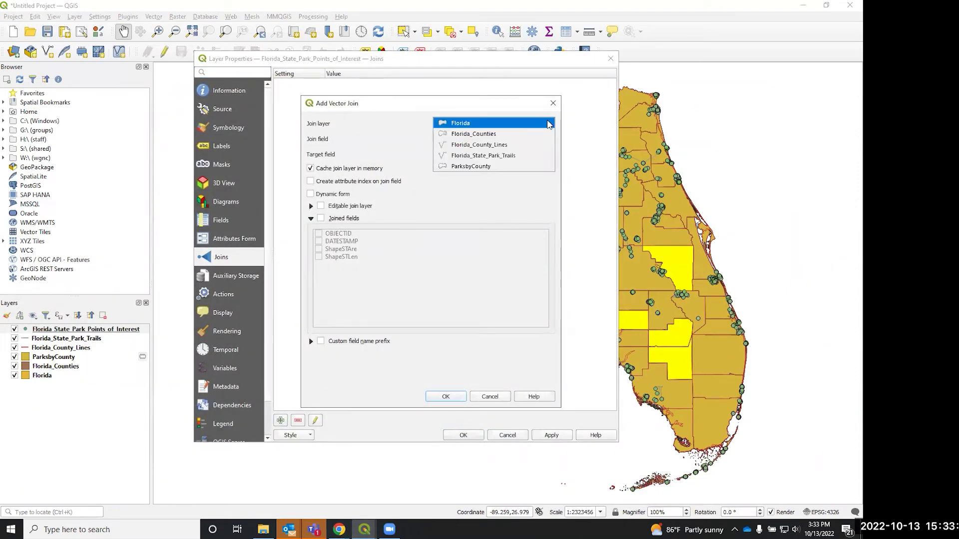
{"action": "left_click", "coordinate": [548, 155]}
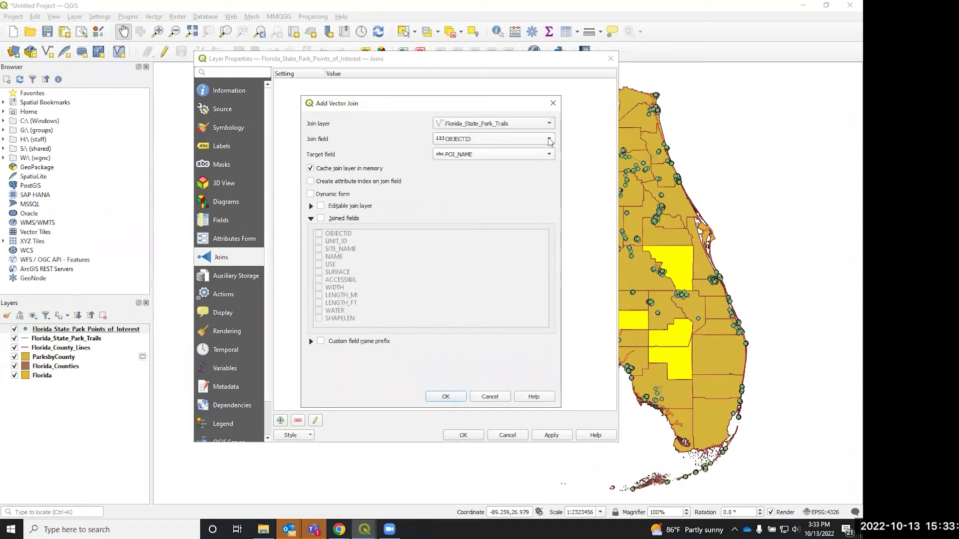
Set the join field to NAME and the target field to POI_NAME.
{"action": "left_click", "coordinate": [550, 140]}
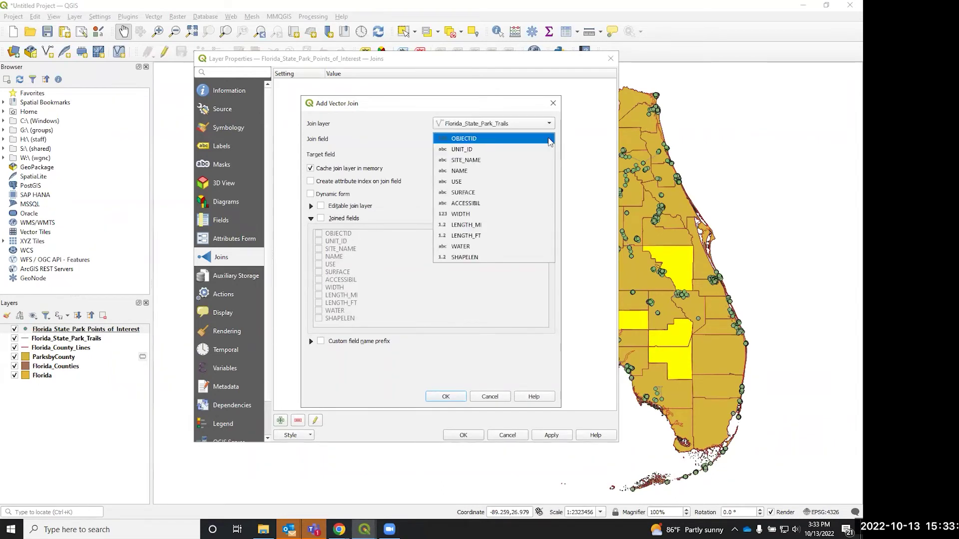
{"action": "left_click", "coordinate": [539, 171]}
{"action": "left_click", "coordinate": [549, 155]}
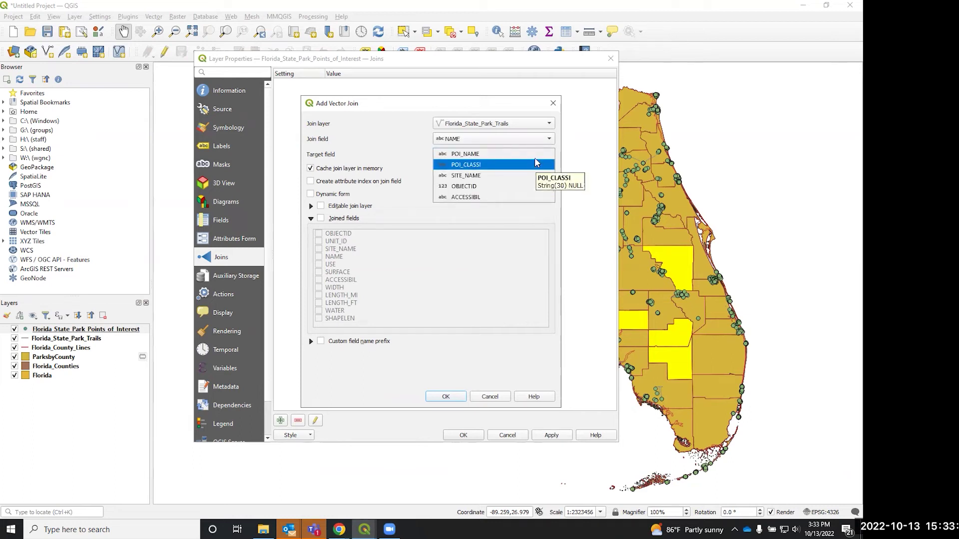
{"action": "left_click", "coordinate": [535, 155]}
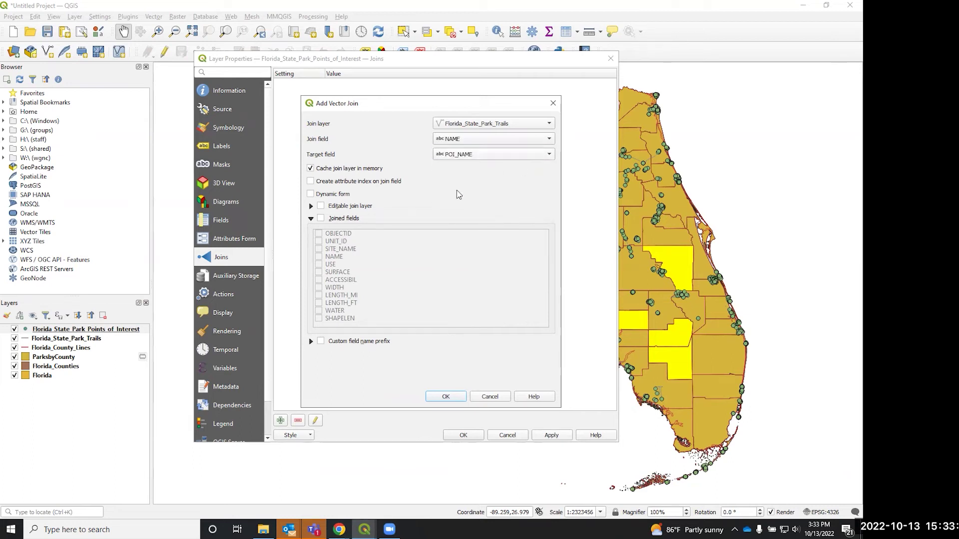
Limit the joined fields to USE, SURFACE, ACCESSIBIL, LENGTH_MI and LENGTH_FT, and apply the join to the layer.
{"action": "left_click", "coordinate": [321, 219]}
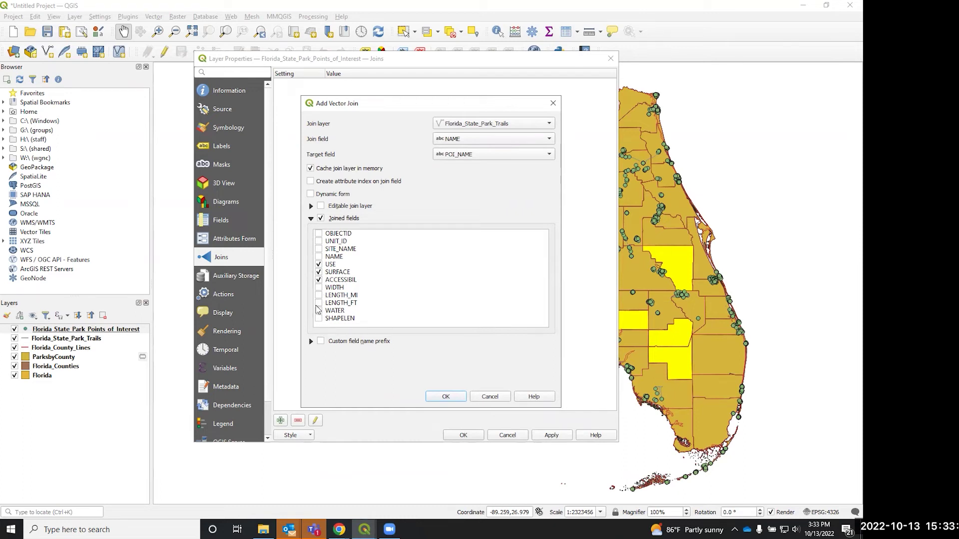
{"action": "left_click", "coordinate": [319, 303]}
{"action": "left_click", "coordinate": [318, 296]}
{"action": "left_click", "coordinate": [445, 396]}
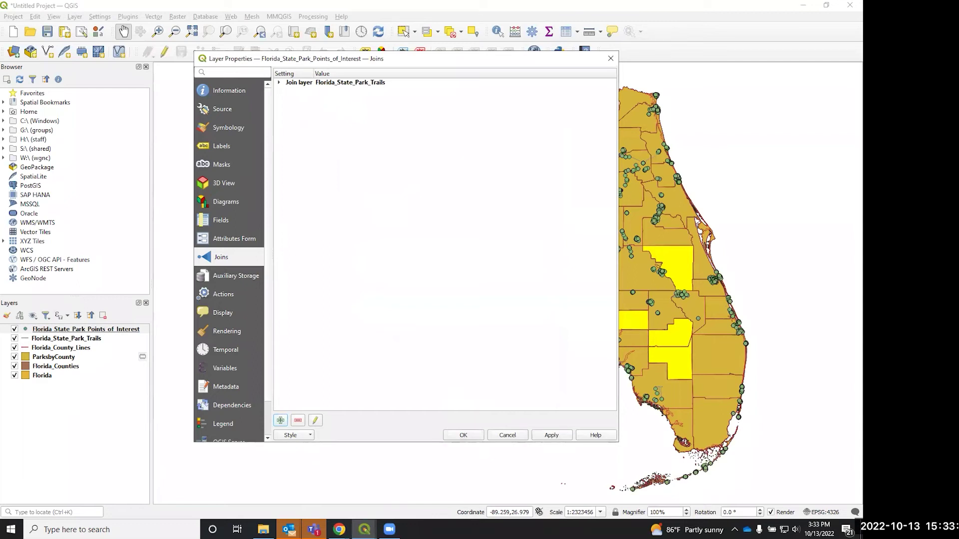
{"action": "left_click", "coordinate": [550, 434]}
{"action": "left_click", "coordinate": [464, 436]}
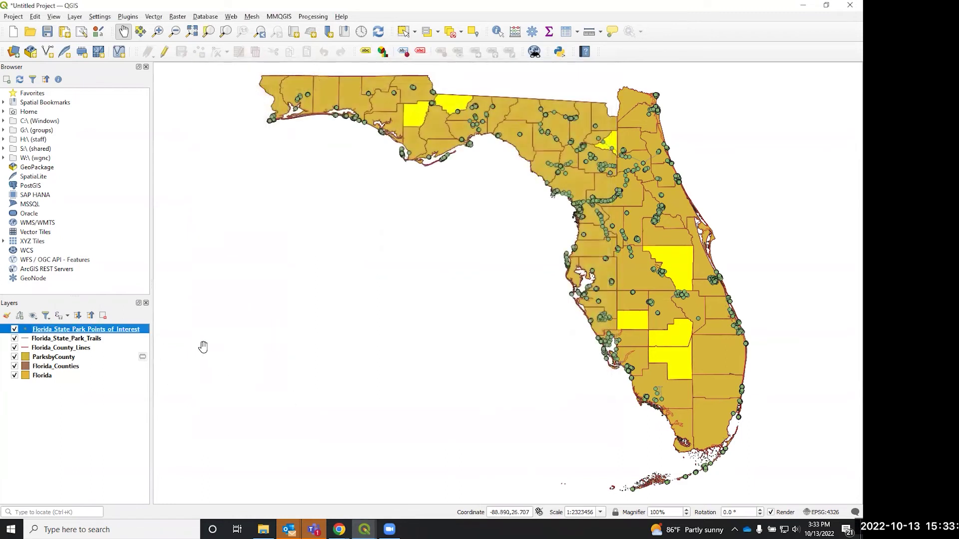
Open the attribute table of Florida_State_Park_Points_of_Interest and widen the joined USE column to show its full heading.
{"action": "right_click", "coordinate": [80, 331]}
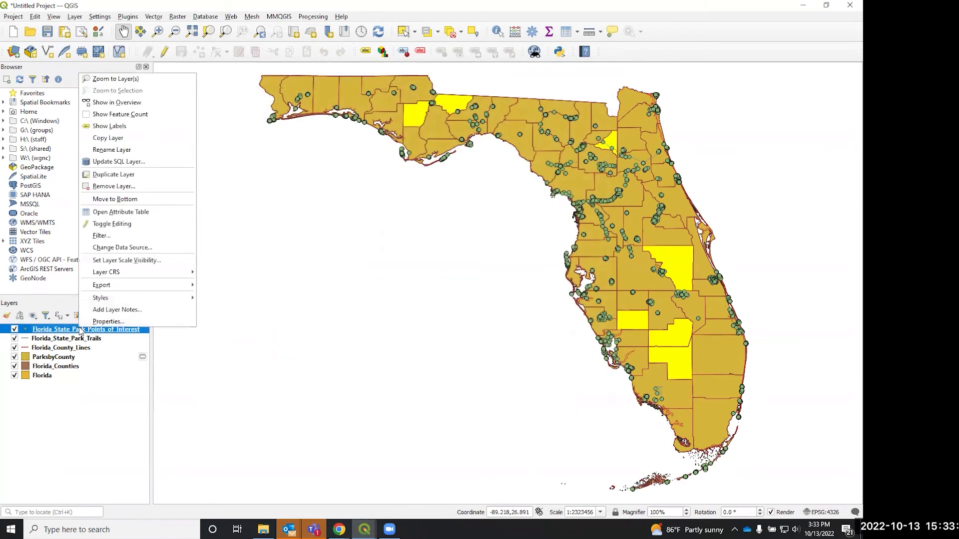
{"action": "left_click", "coordinate": [114, 212]}
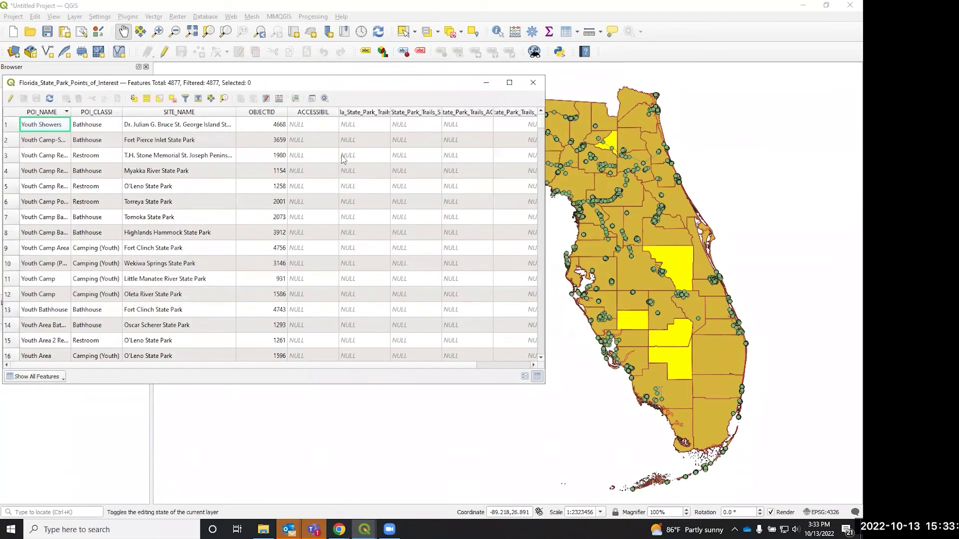
{"action": "left_click_drag", "start_coordinate": [391, 112], "coordinate": [465, 112]}
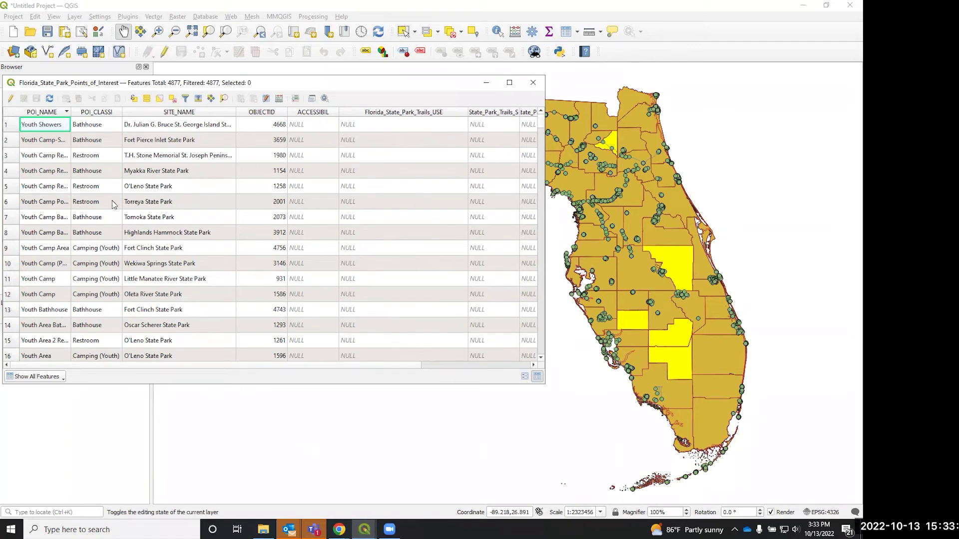
Sort the table by POI_CLASSI in ascending order, examine the joined trail fields of the Biking Trail records, and close the table.
{"action": "left_click", "coordinate": [45, 112]}
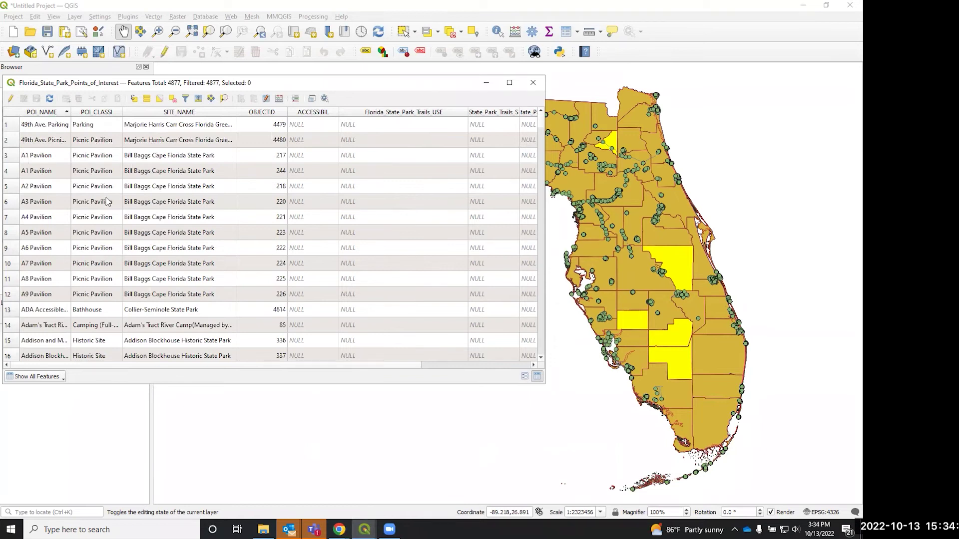
{"action": "left_click", "coordinate": [99, 114]}
{"action": "scroll", "coordinate": [105, 170], "scroll_direction": "down", "scroll_amount": 15}
{"action": "scroll", "coordinate": [105, 175], "scroll_direction": "down", "scroll_amount": 20}
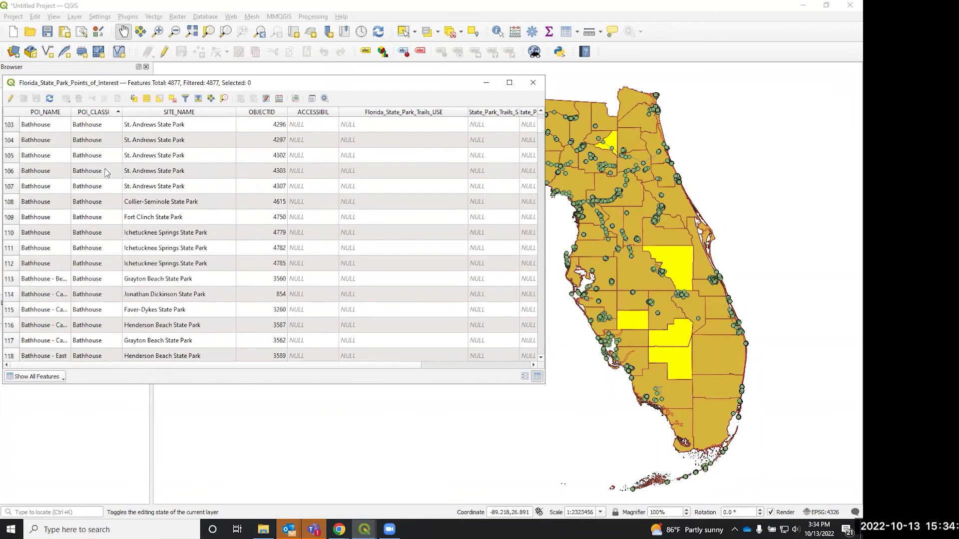
{"action": "scroll", "coordinate": [102, 181], "scroll_direction": "down", "scroll_amount": 20}
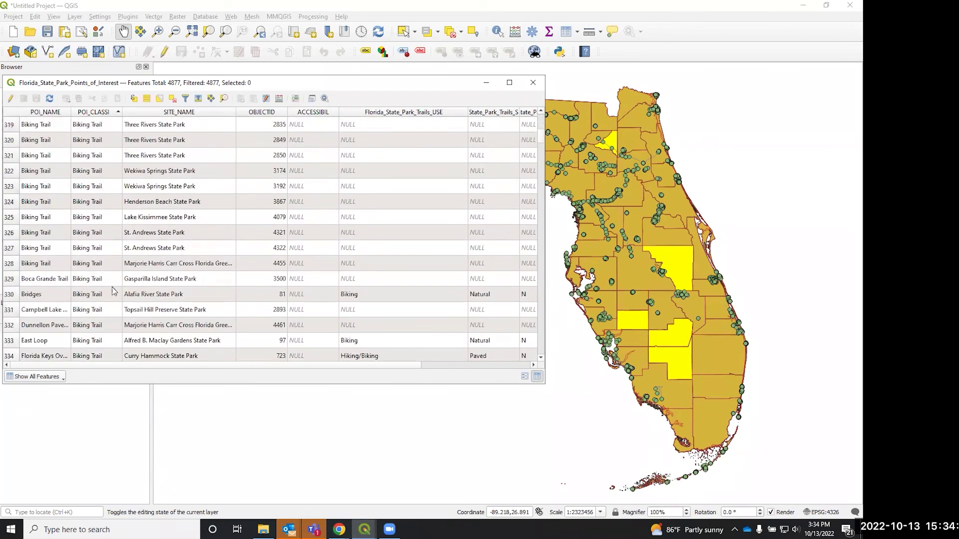
{"action": "left_click", "coordinate": [54, 299]}
{"action": "left_click_drag", "start_coordinate": [331, 369], "coordinate": [487, 372]}
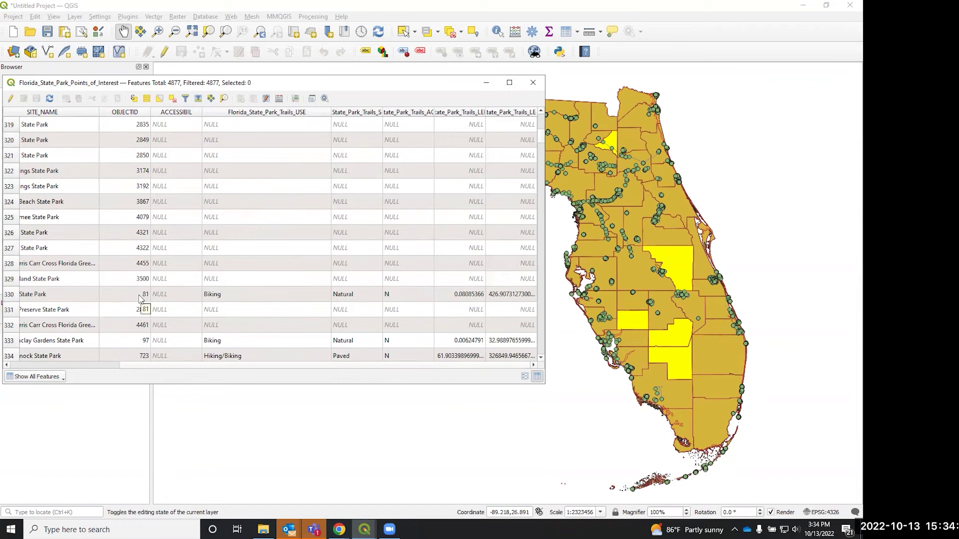
{"action": "left_click", "coordinate": [536, 88]}
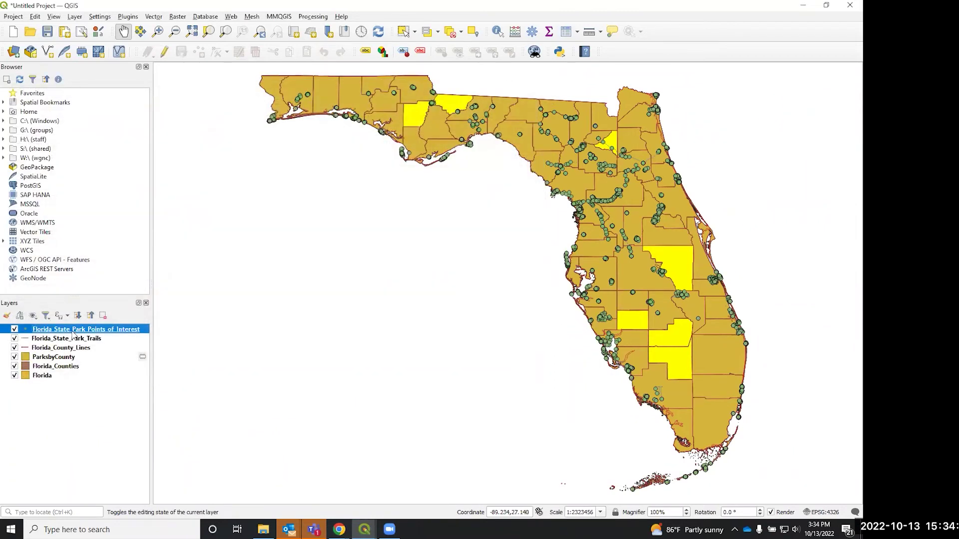
Review the Florida_State_Park_Trails join settings in the Points_of_Interest layer properties and close them.
{"action": "right_click", "coordinate": [73, 335]}
{"action": "left_click", "coordinate": [89, 326]}
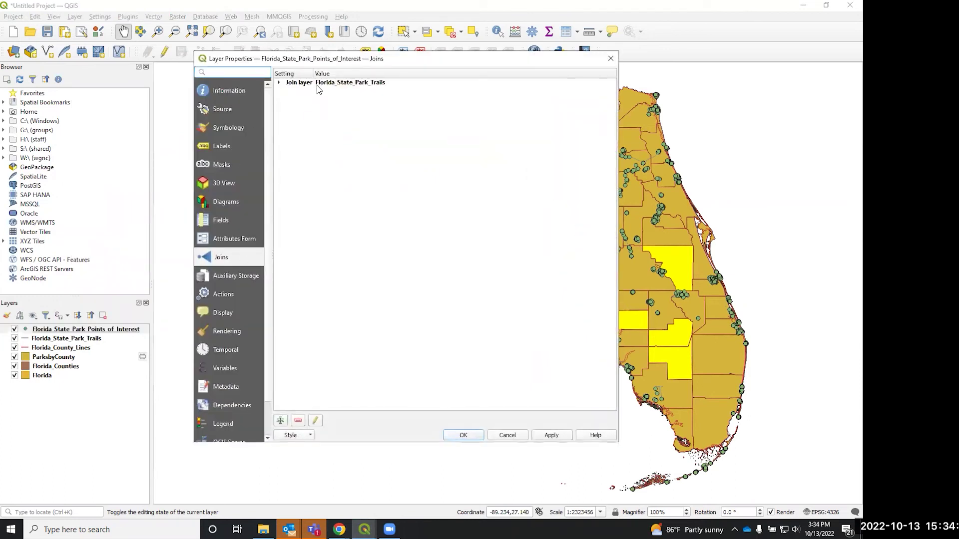
{"action": "double_click", "coordinate": [317, 84]}
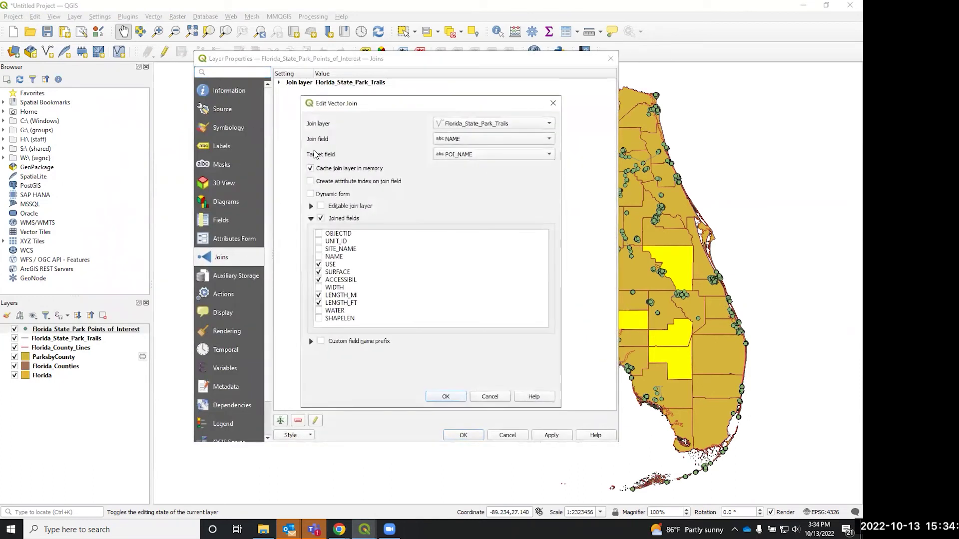
{"action": "left_click", "coordinate": [451, 399]}
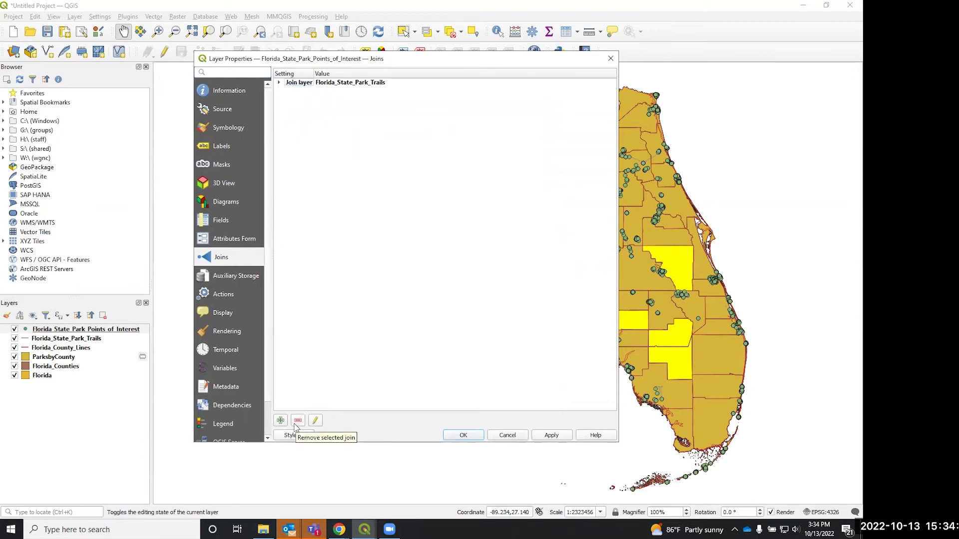
{"action": "left_click", "coordinate": [464, 437]}
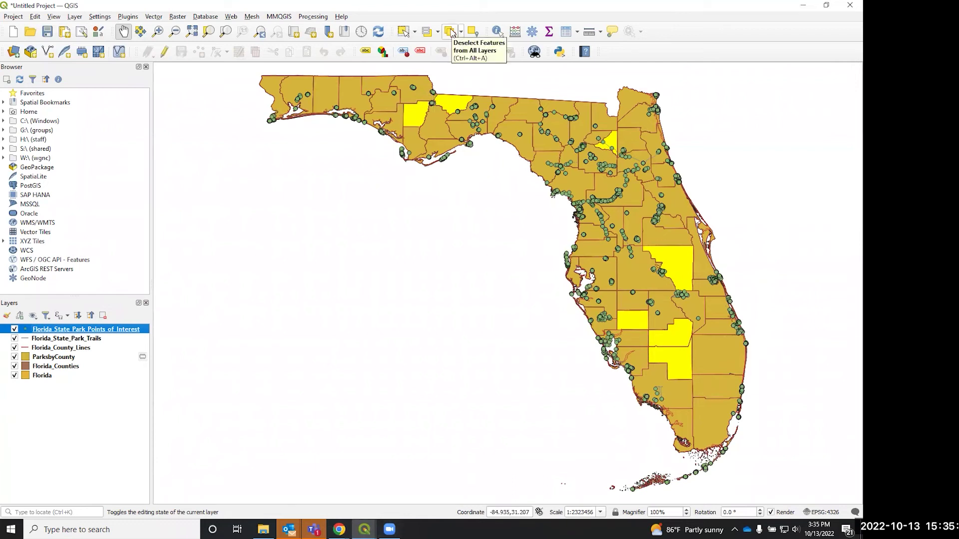
Deselect the features in all layers, open the Florida_State_Park_Trails attribute table and move it clear of the layer list.
{"action": "left_click", "coordinate": [452, 33]}
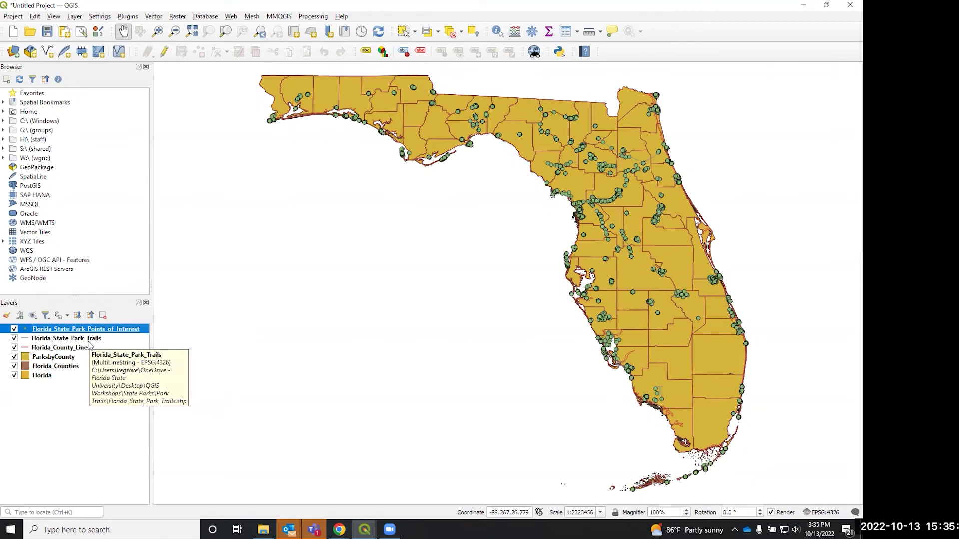
{"action": "right_click", "coordinate": [88, 339]}
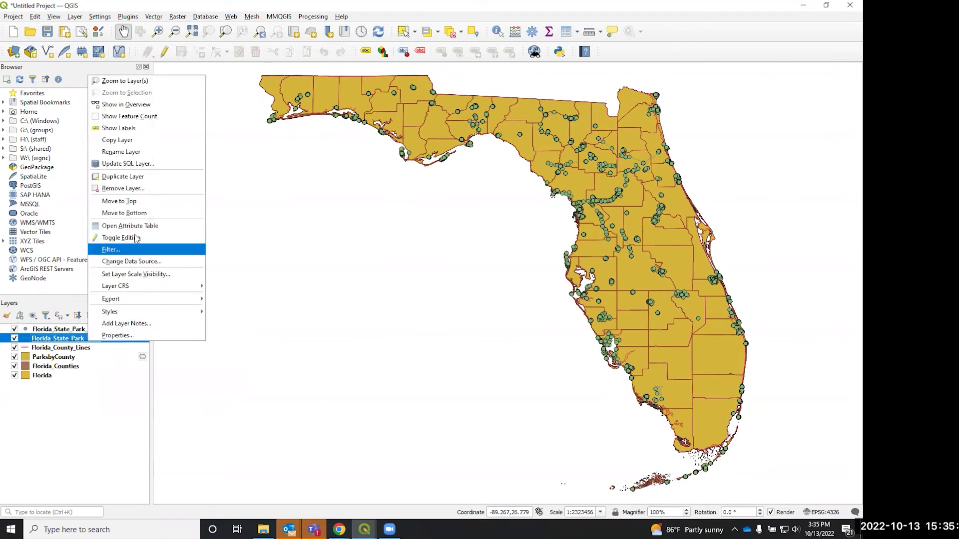
{"action": "left_click", "coordinate": [131, 226]}
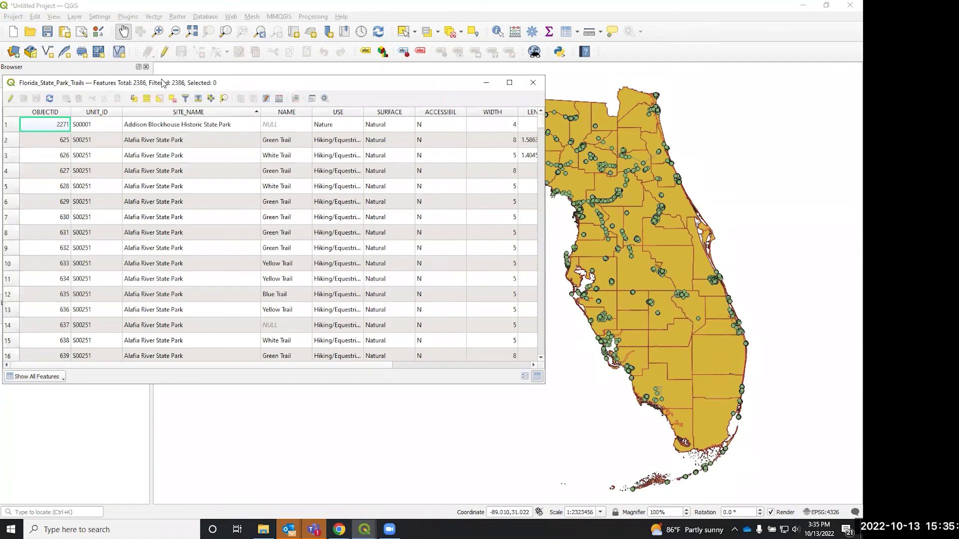
{"action": "left_click_drag", "start_coordinate": [184, 88], "coordinate": [378, 90]}
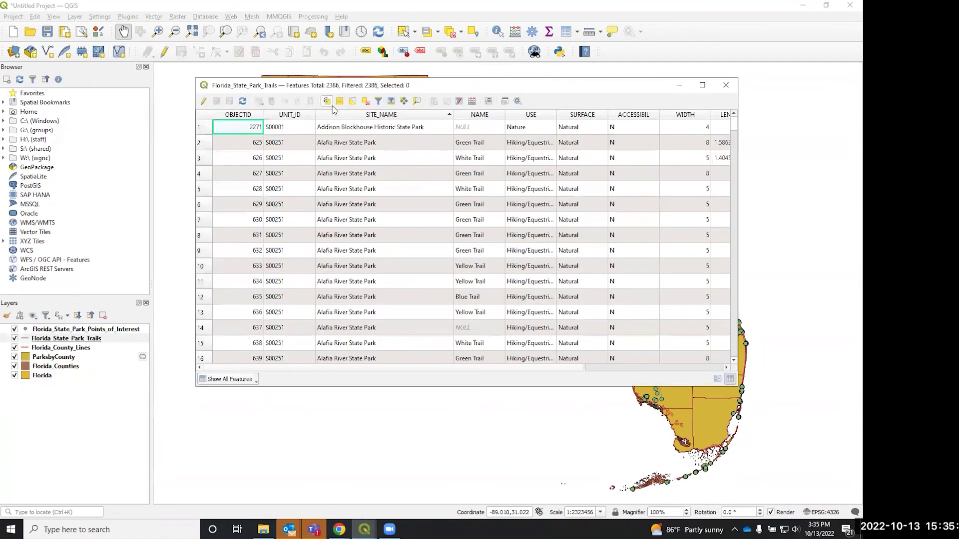
Enter the selection expression "SURFACE" = 'Water' for the trails layer, using its SURFACE field.
{"action": "left_click", "coordinate": [327, 101]}
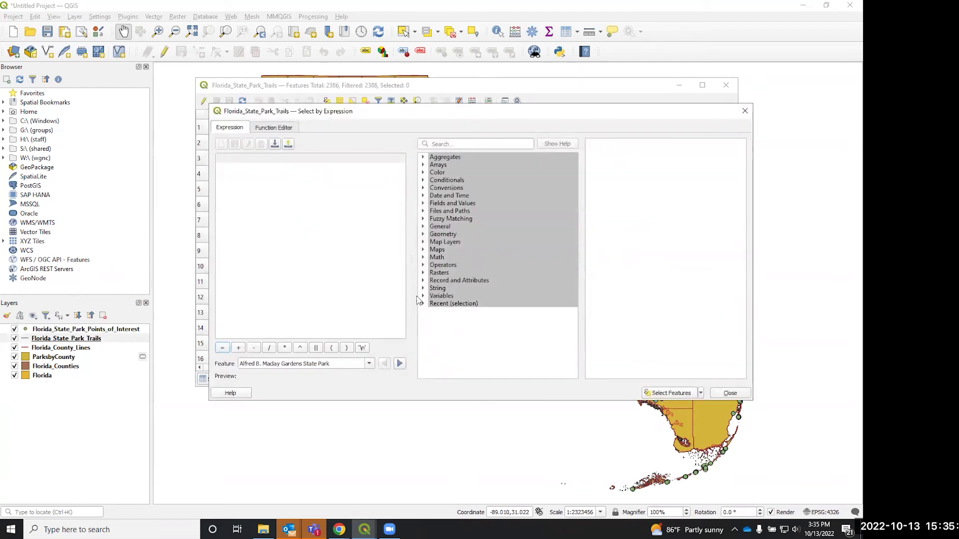
{"action": "left_click", "coordinate": [424, 203]}
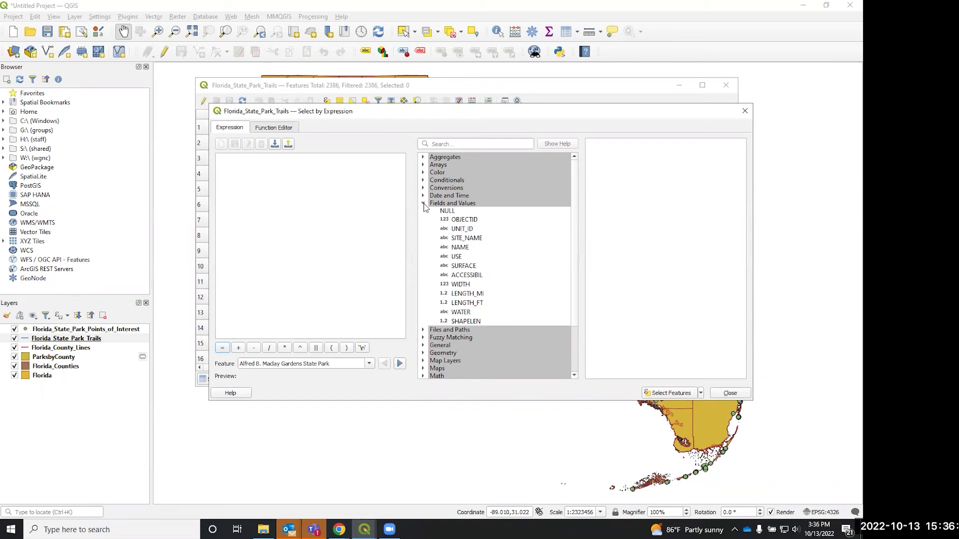
{"action": "left_click", "coordinate": [455, 268]}
{"action": "double_click", "coordinate": [455, 267]}
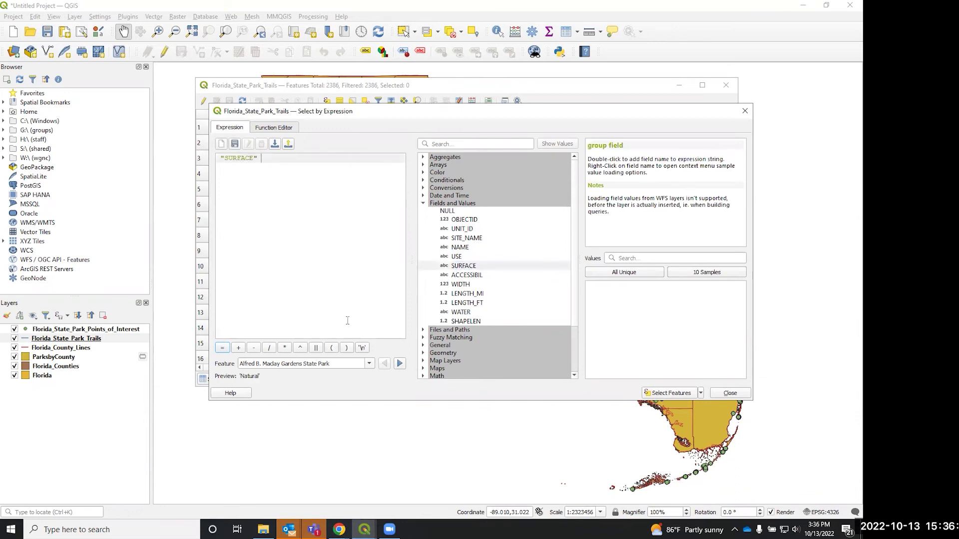
{"action": "type", "text": "= 'Water"}
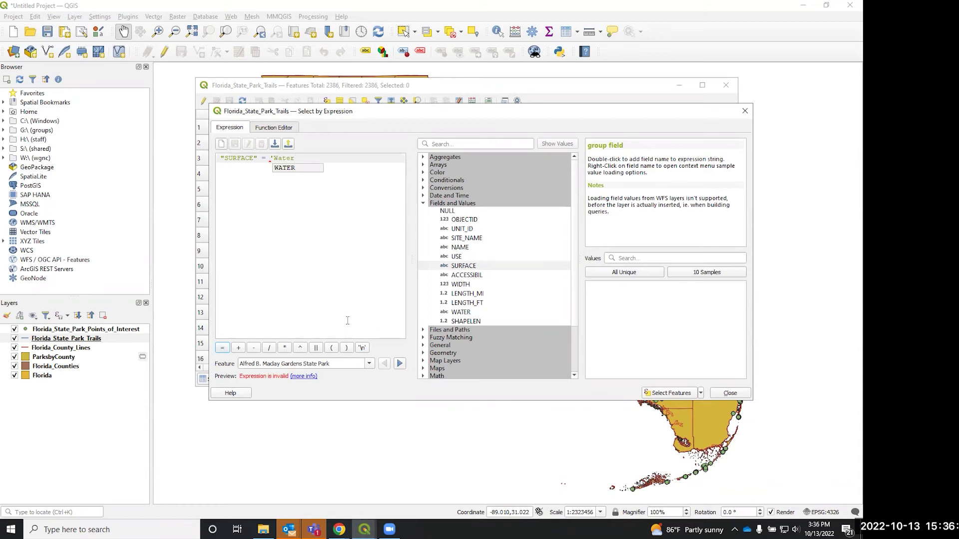
{"action": "type", "text": "'"}
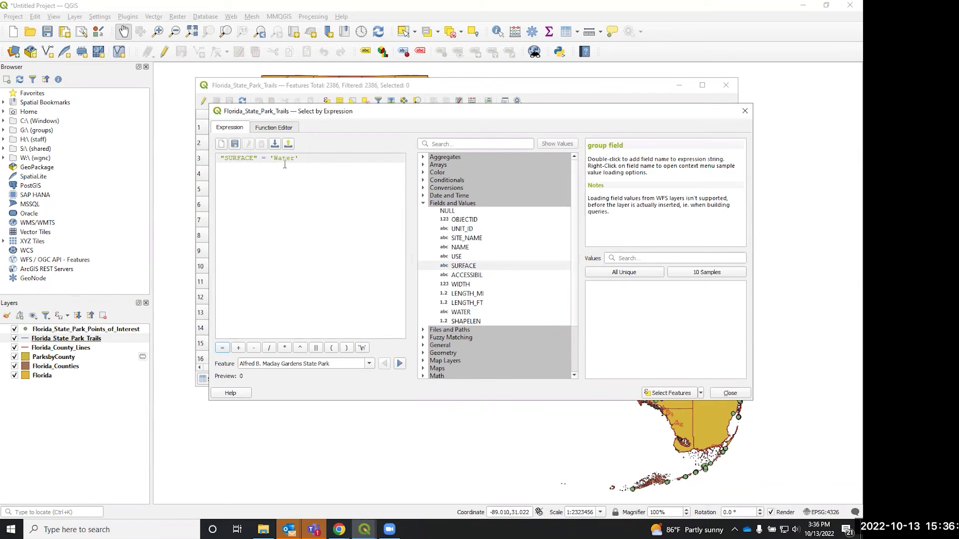
Examine the SURFACE and LENGTH_MI fields in the trails attribute table and move the table clear of the selection expression.
{"action": "left_click", "coordinate": [355, 85]}
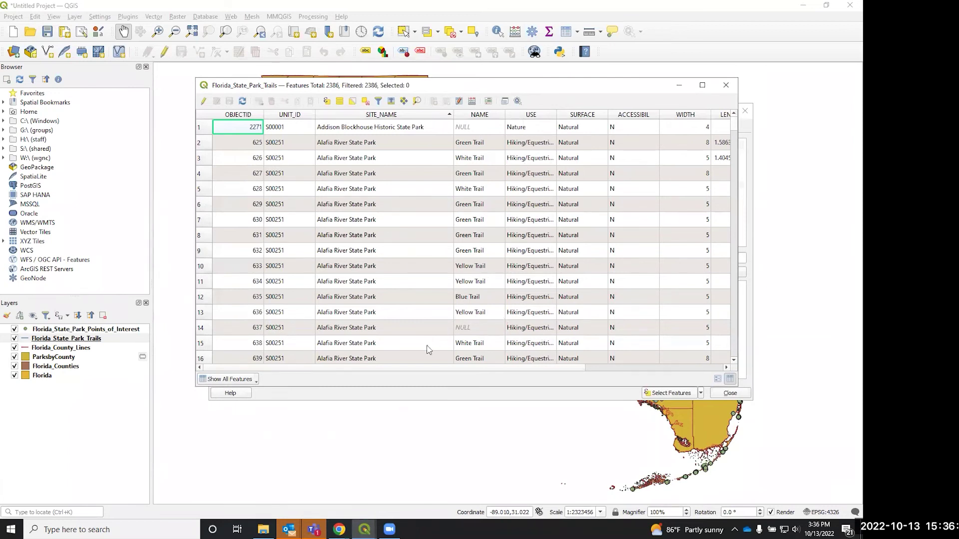
{"action": "left_click_drag", "start_coordinate": [278, 368], "coordinate": [343, 374]}
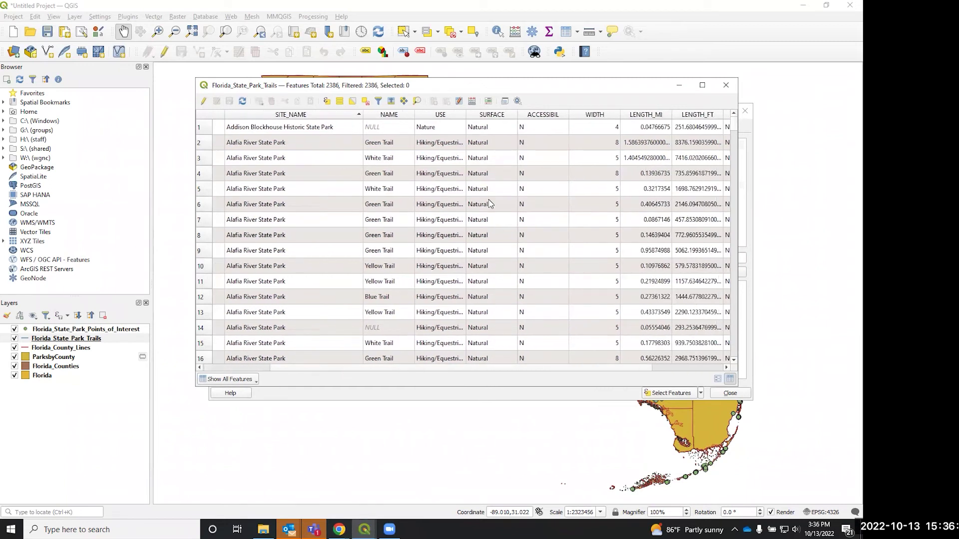
{"action": "scroll", "coordinate": [488, 282], "scroll_direction": "down", "scroll_amount": 3}
{"action": "scroll", "coordinate": [488, 281], "scroll_direction": "up", "scroll_amount": 3}
{"action": "left_click_drag", "start_coordinate": [435, 90], "coordinate": [441, 229]}
Extend the trails selection expression with OR "LENGTH_MI" >2, select the matching features and close the expression dialog.
{"action": "left_click", "coordinate": [268, 161]}
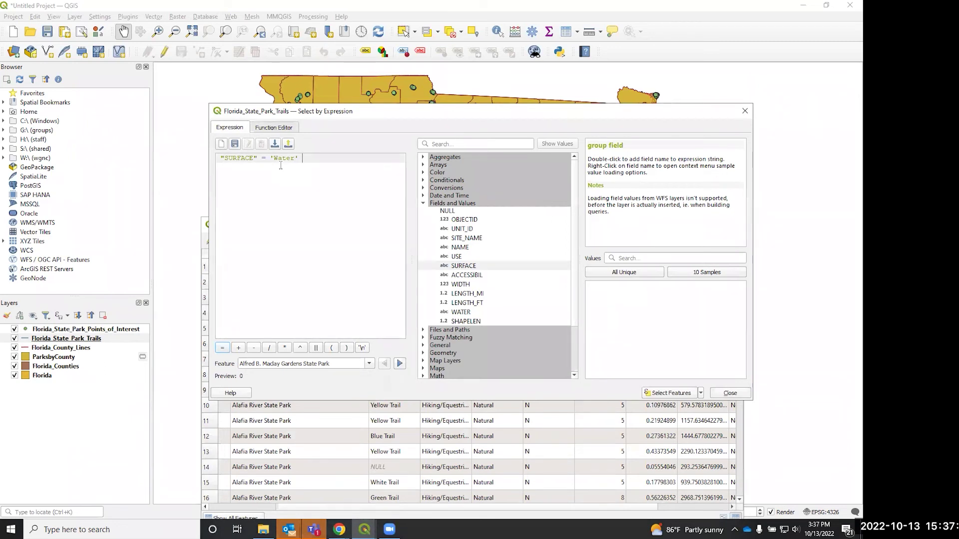
{"action": "type", "text": "OR"}
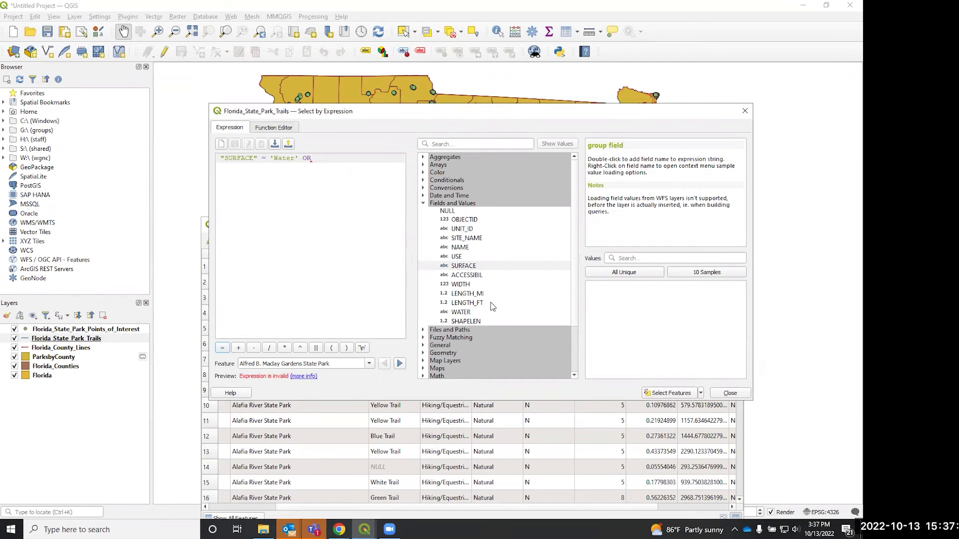
{"action": "left_click", "coordinate": [472, 295]}
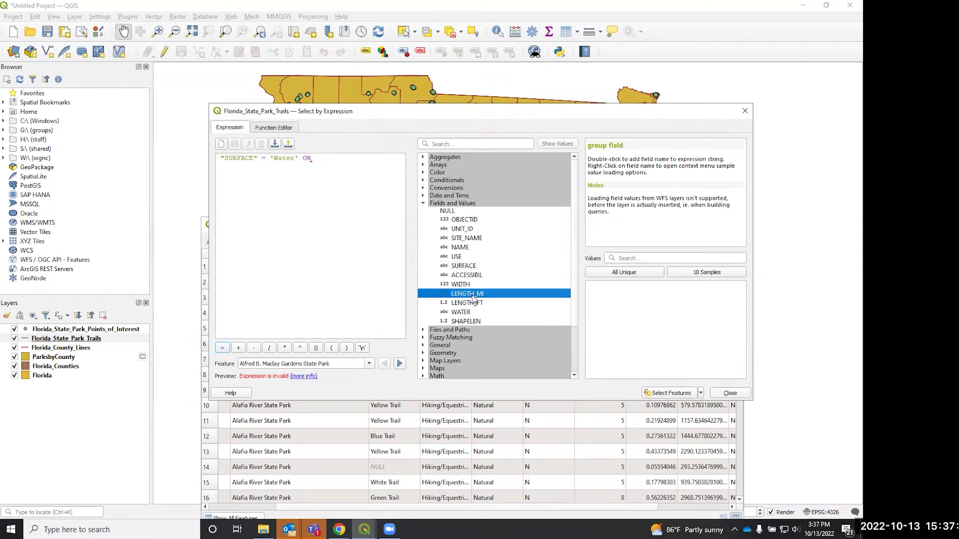
{"action": "double_click", "coordinate": [473, 295]}
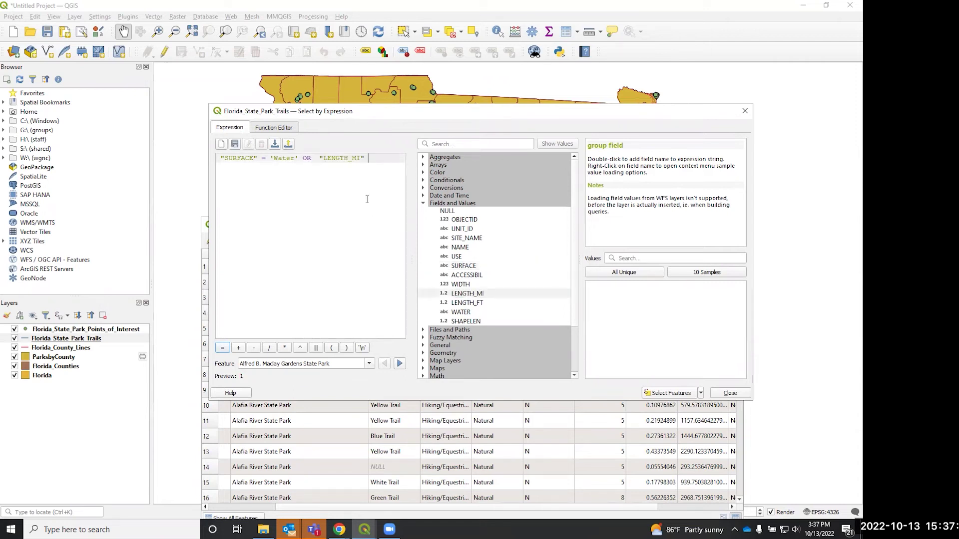
{"action": "type", "text": ">"}
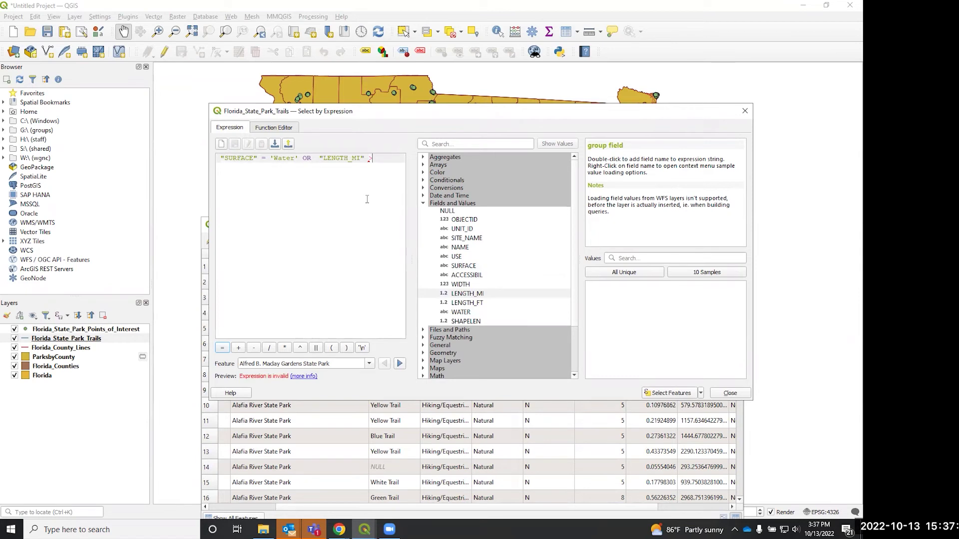
{"action": "type", "text": "2"}
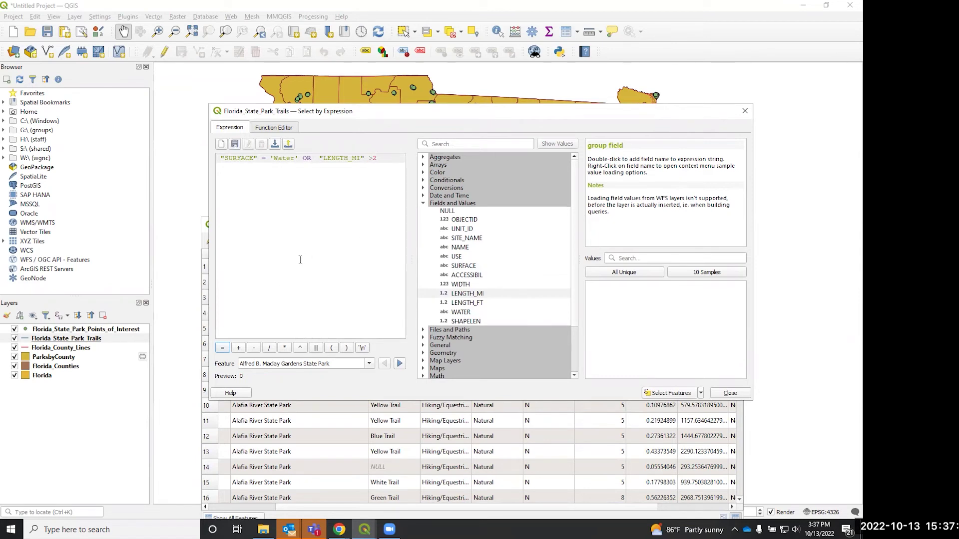
{"action": "left_click", "coordinate": [668, 393]}
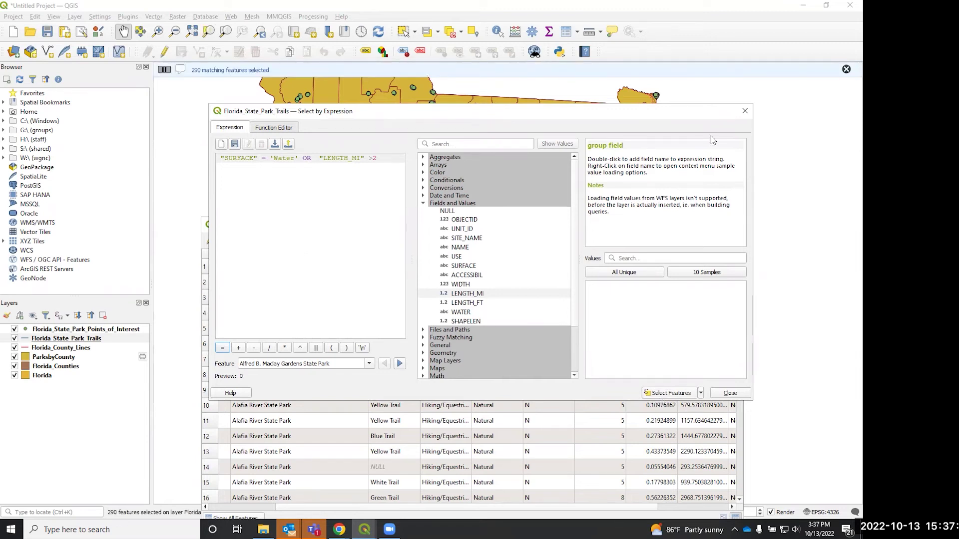
{"action": "left_click", "coordinate": [745, 111]}
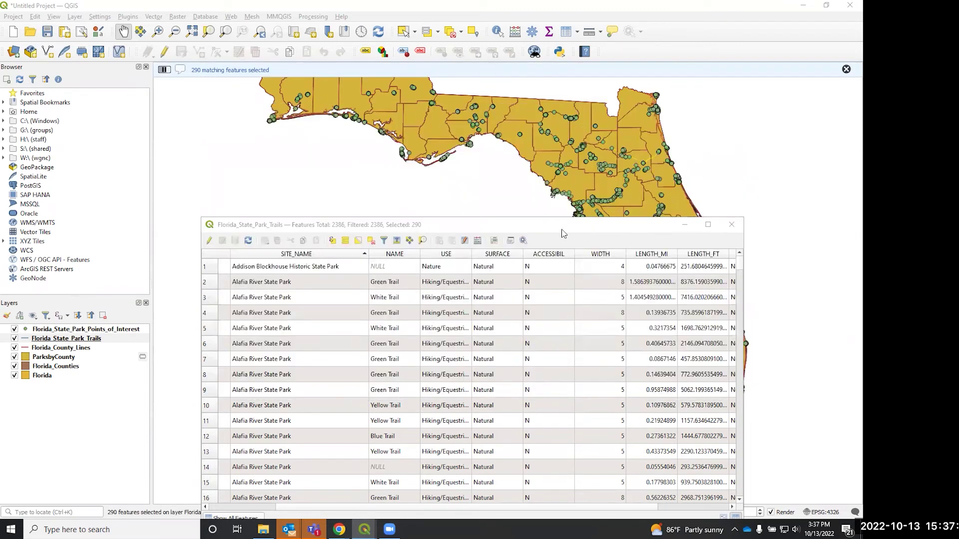
Reposition the trails attribute table, move the selected records to the top of it and look through them.
{"action": "left_click_drag", "start_coordinate": [487, 218], "coordinate": [465, 69]}
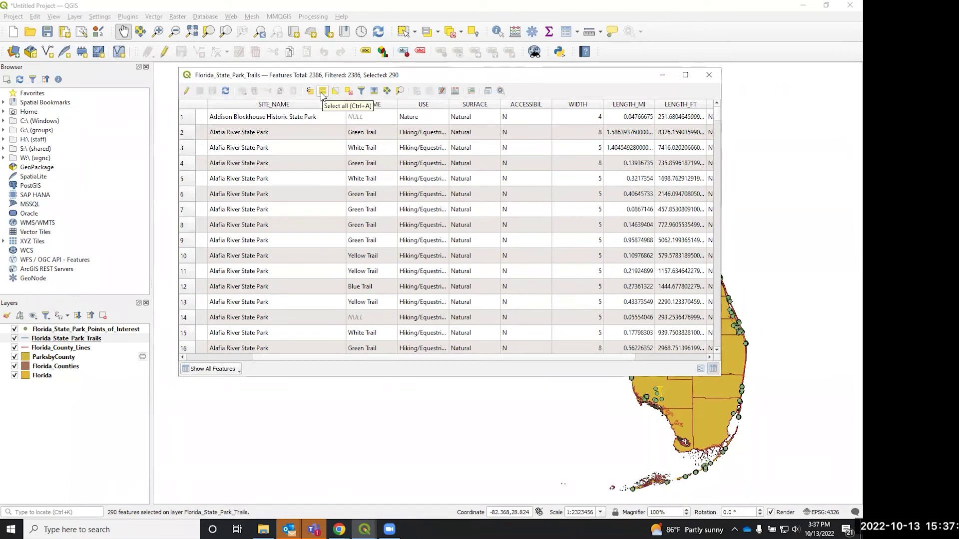
{"action": "left_click", "coordinate": [373, 91]}
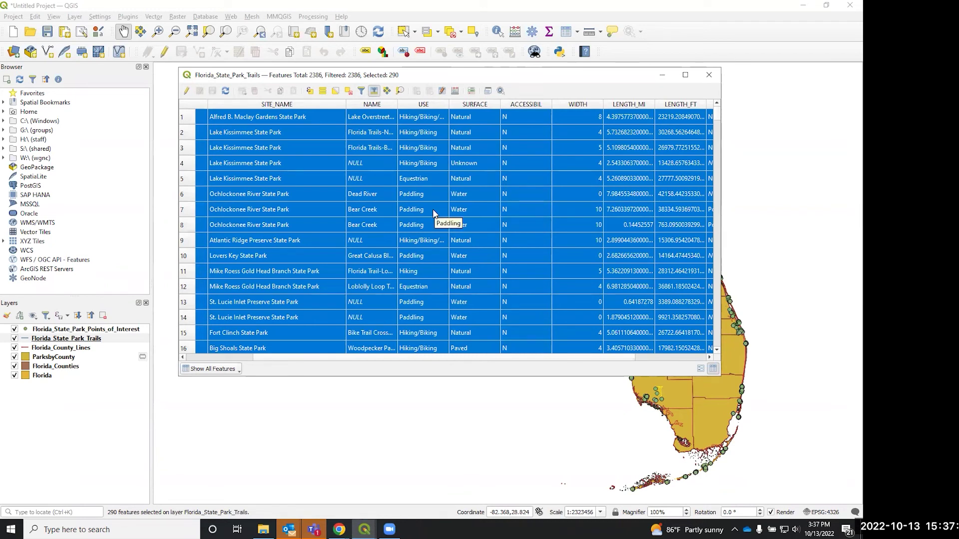
{"action": "scroll", "coordinate": [439, 192], "scroll_direction": "down", "scroll_amount": 11}
{"action": "scroll", "coordinate": [440, 194], "scroll_direction": "down", "scroll_amount": 12}
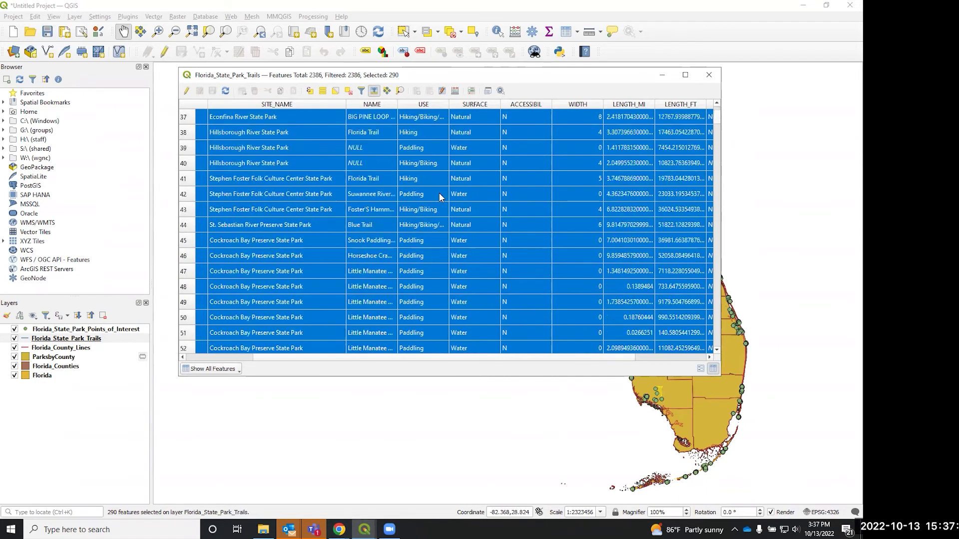
{"action": "scroll", "coordinate": [440, 196], "scroll_direction": "down", "scroll_amount": 11}
{"action": "scroll", "coordinate": [440, 198], "scroll_direction": "up", "scroll_amount": 20}
{"action": "scroll", "coordinate": [440, 198], "scroll_direction": "up", "scroll_amount": 10}
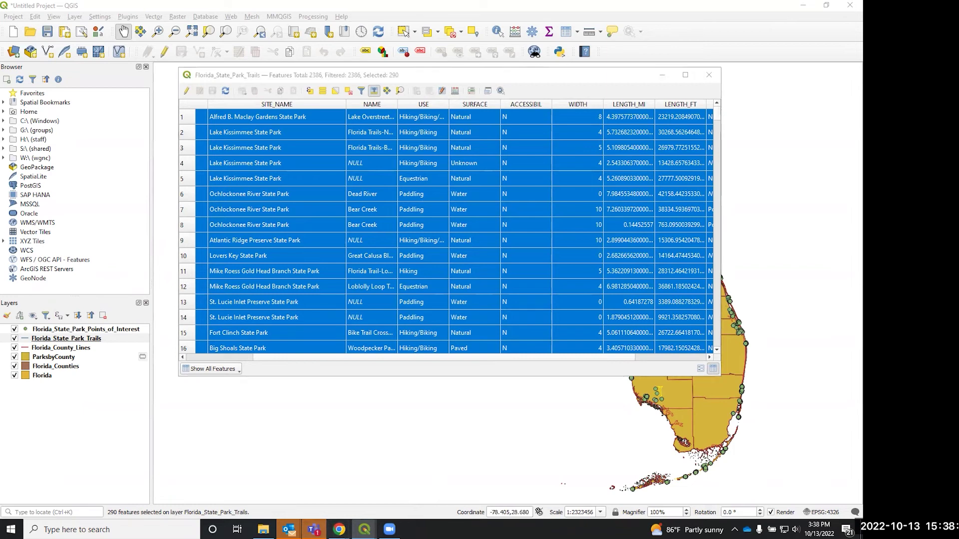
Replace OR with AND in the trails selection expression, select the matching features and close the expression dialog.
{"action": "double_click", "coordinate": [257, 117]}
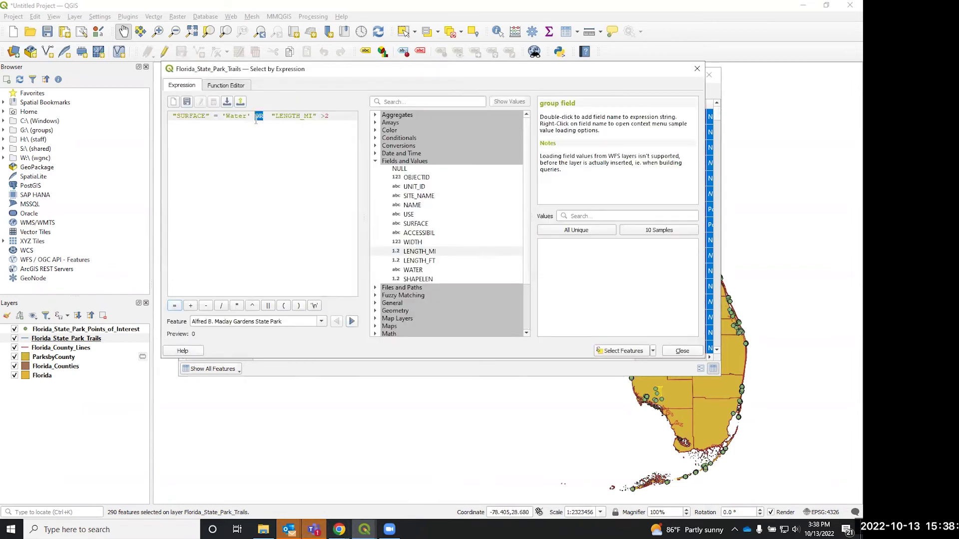
{"action": "type", "text": "AND"}
{"action": "left_click", "coordinate": [620, 352]}
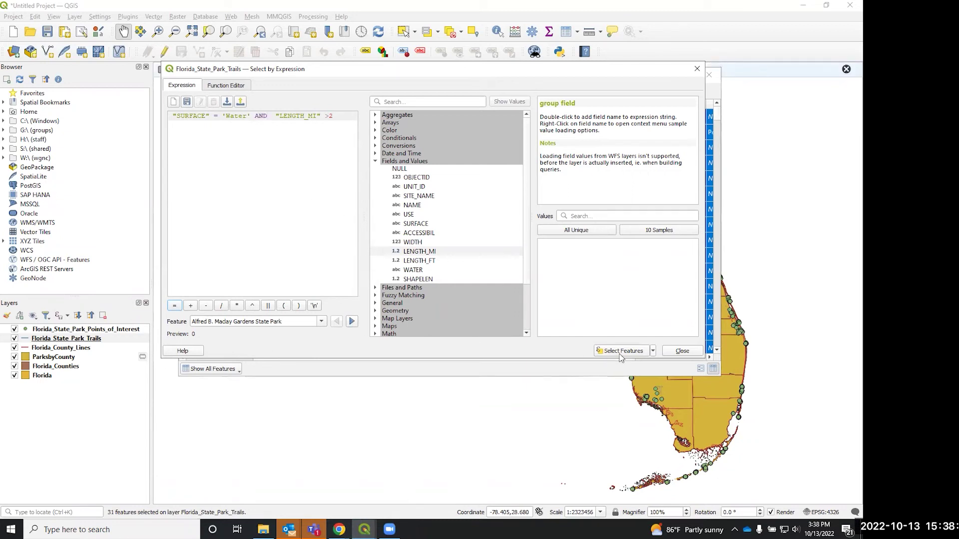
{"action": "left_click_drag", "start_coordinate": [374, 71], "coordinate": [375, 79]}
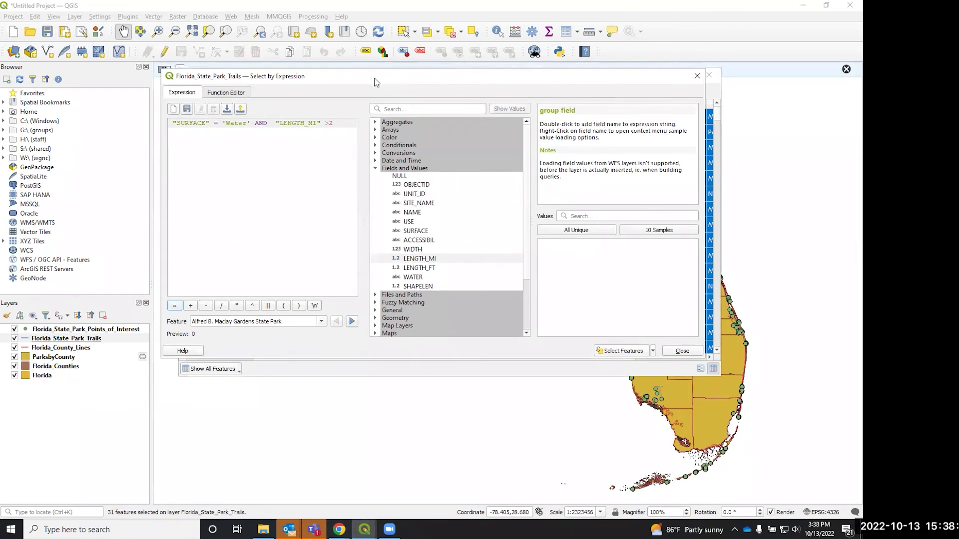
{"action": "key", "text": "Escape"}
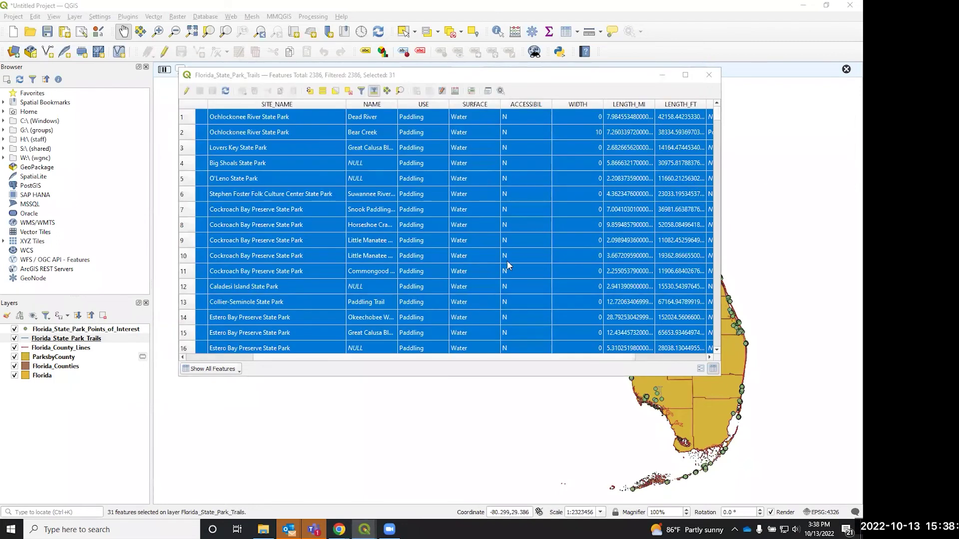
Examine the SURFACE and LENGTH_MI values of the newly selected trail records.
{"action": "scroll", "coordinate": [428, 166], "scroll_direction": "down", "scroll_amount": 8}
{"action": "scroll", "coordinate": [439, 169], "scroll_direction": "up", "scroll_amount": 8}
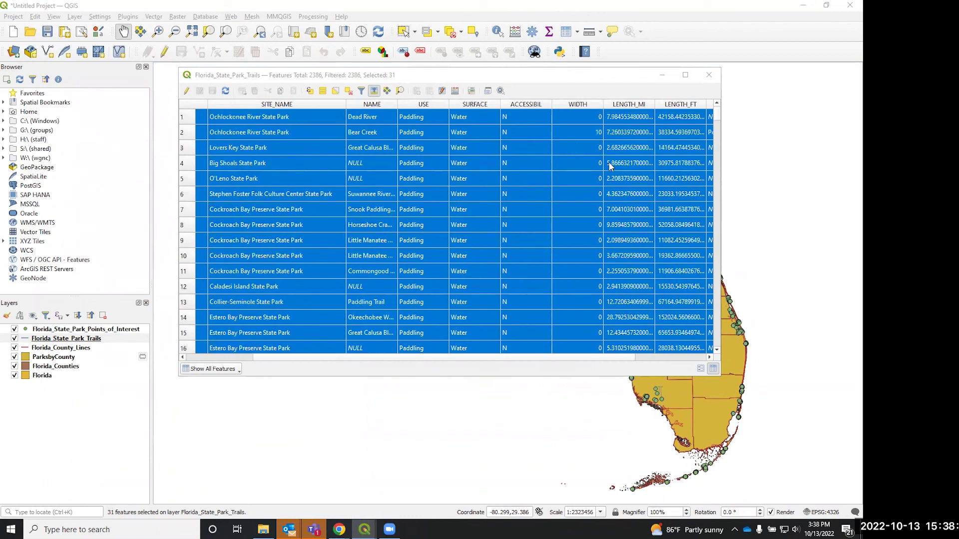
{"action": "scroll", "coordinate": [607, 205], "scroll_direction": "down", "scroll_amount": 3}
{"action": "scroll", "coordinate": [607, 206], "scroll_direction": "up", "scroll_amount": 3}
Review the trails selection expression and the available function groups again, and close the dialog and the attribute table.
{"action": "key", "text": "ctrl+F3"}
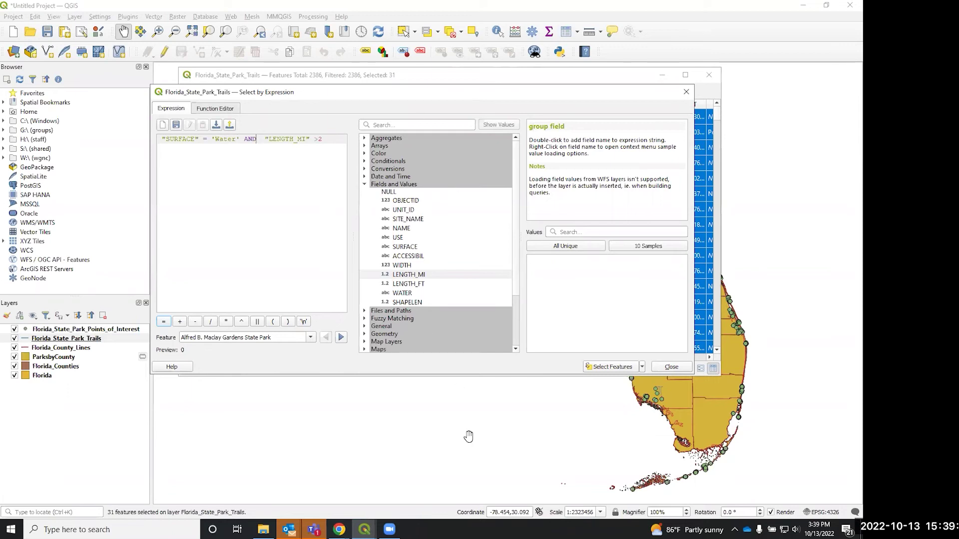
{"action": "scroll", "coordinate": [427, 300], "scroll_direction": "down", "scroll_amount": 3}
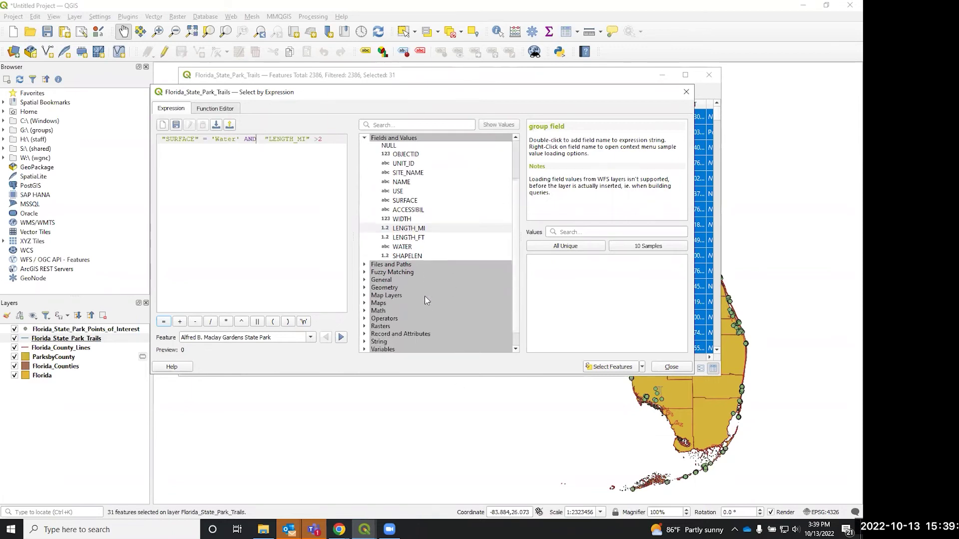
{"action": "scroll", "coordinate": [426, 300], "scroll_direction": "up", "scroll_amount": 3}
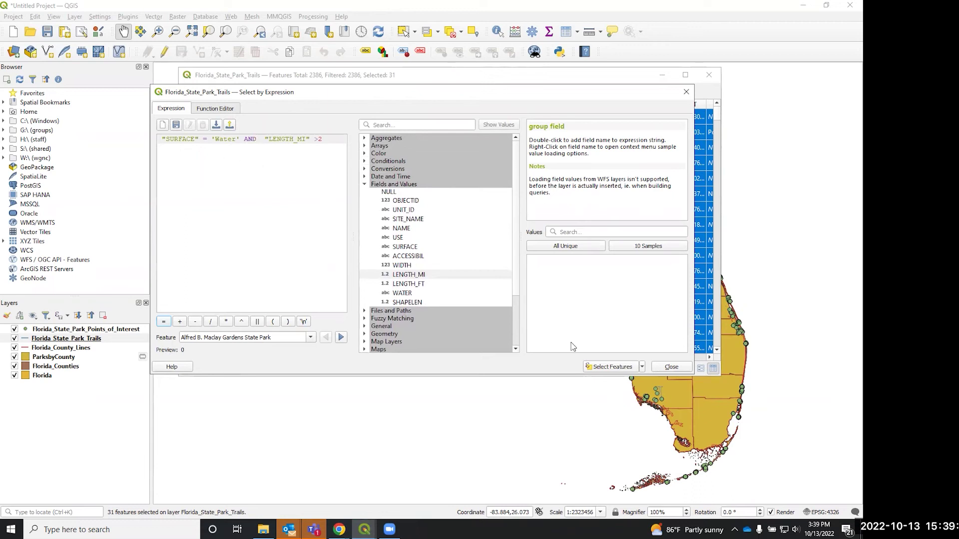
{"action": "left_click", "coordinate": [659, 368]}
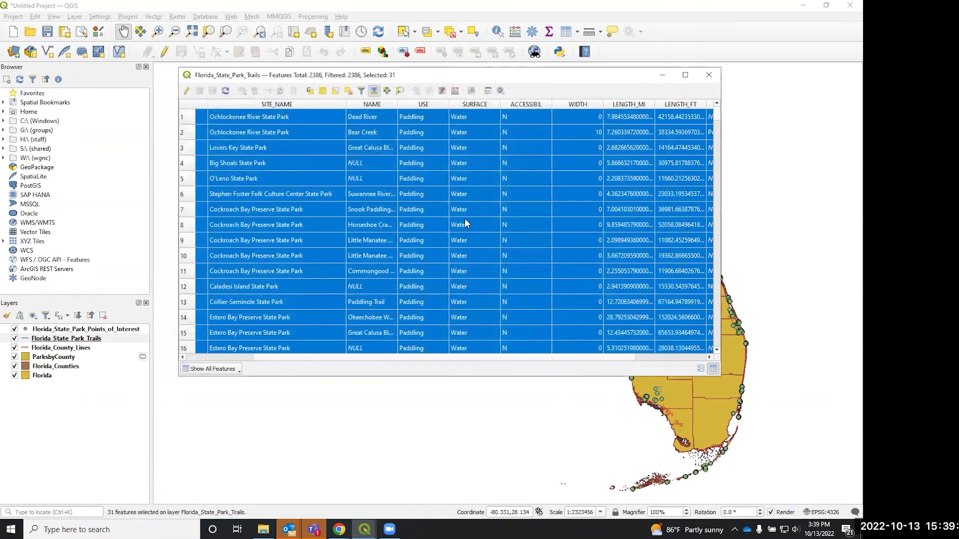
{"action": "left_click", "coordinate": [709, 75]}
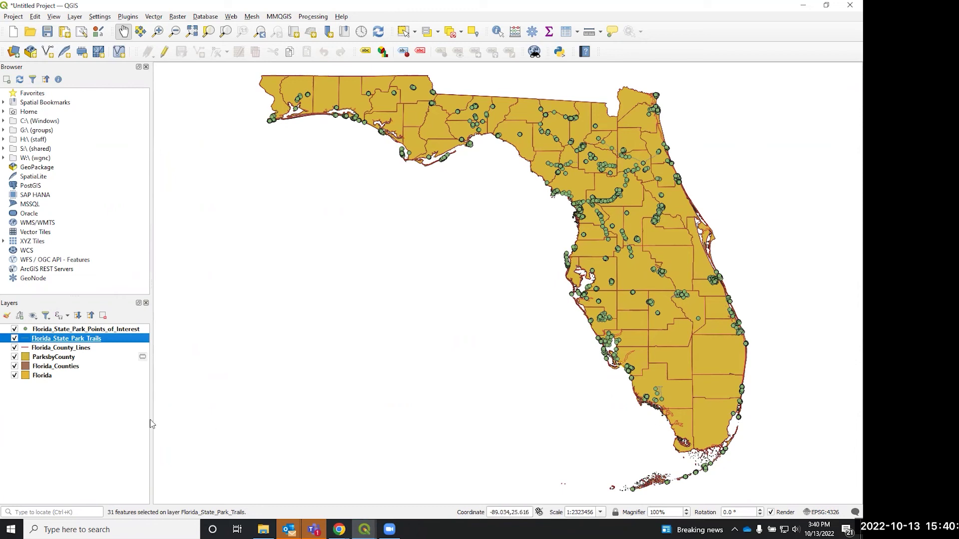
Hide the ParksbyCounty layer and open the symbology settings of the Florida_Counties layer.
{"action": "left_click", "coordinate": [15, 357]}
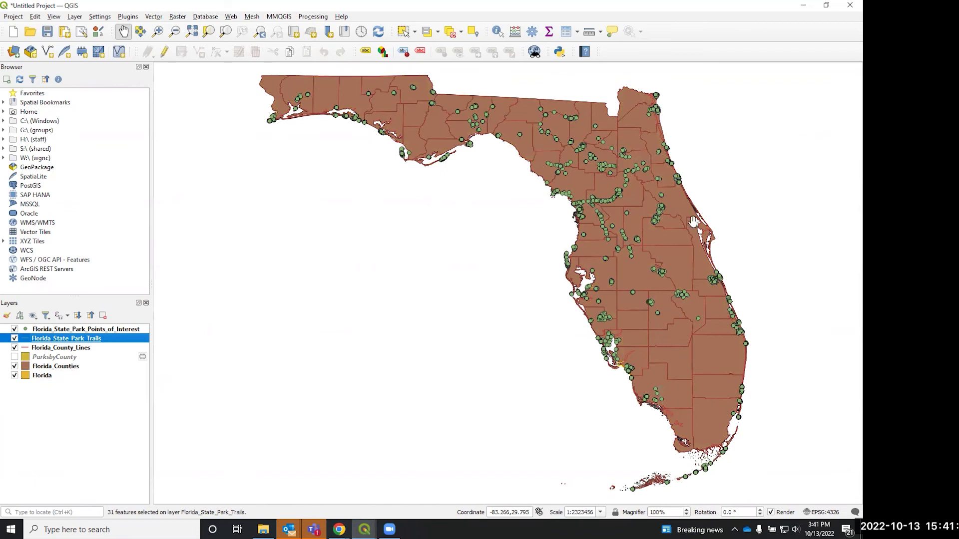
{"action": "right_click", "coordinate": [69, 368]}
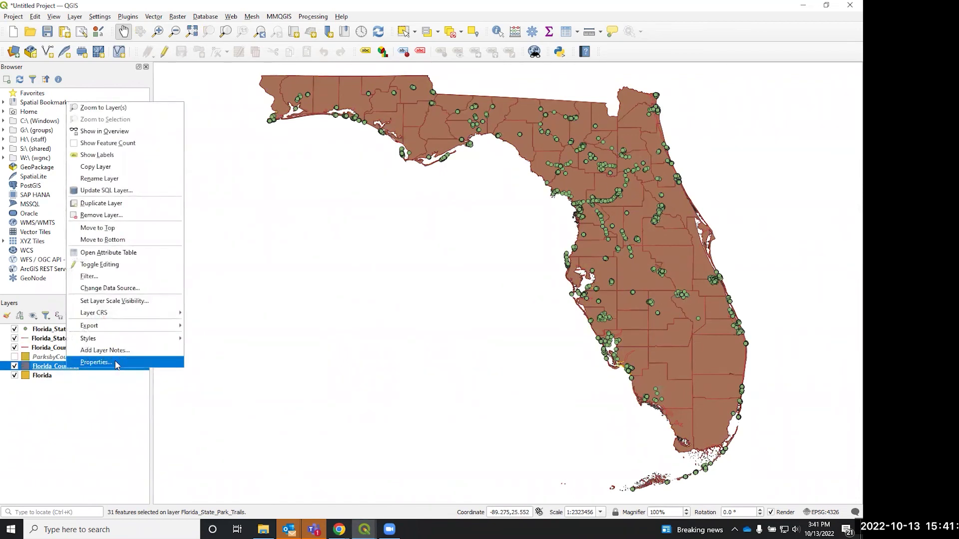
{"action": "left_click", "coordinate": [115, 361]}
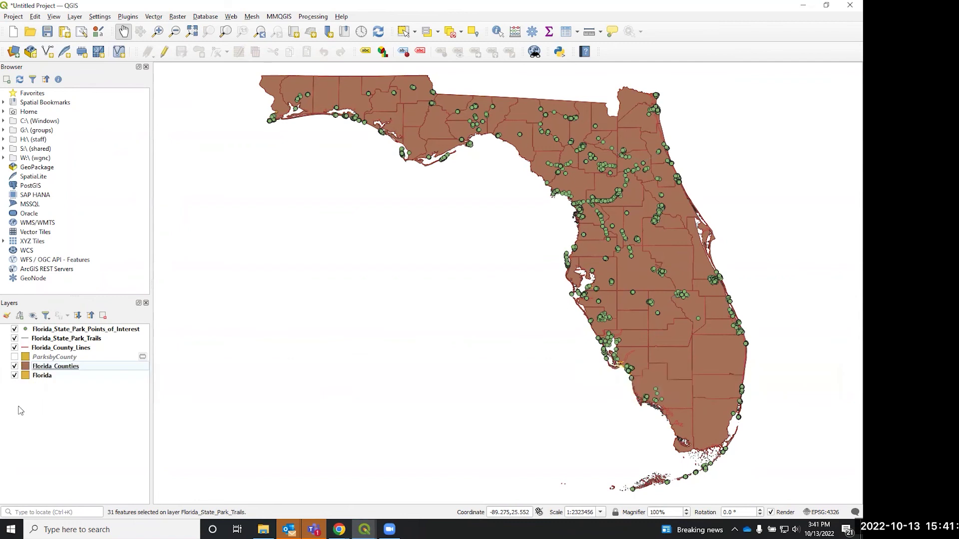
{"action": "right_click", "coordinate": [59, 368]}
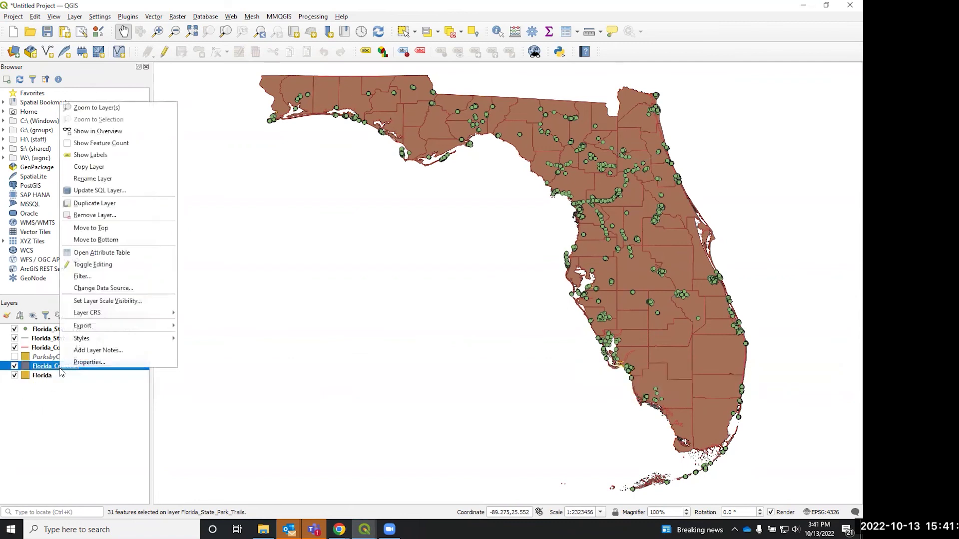
{"action": "left_click", "coordinate": [89, 362]}
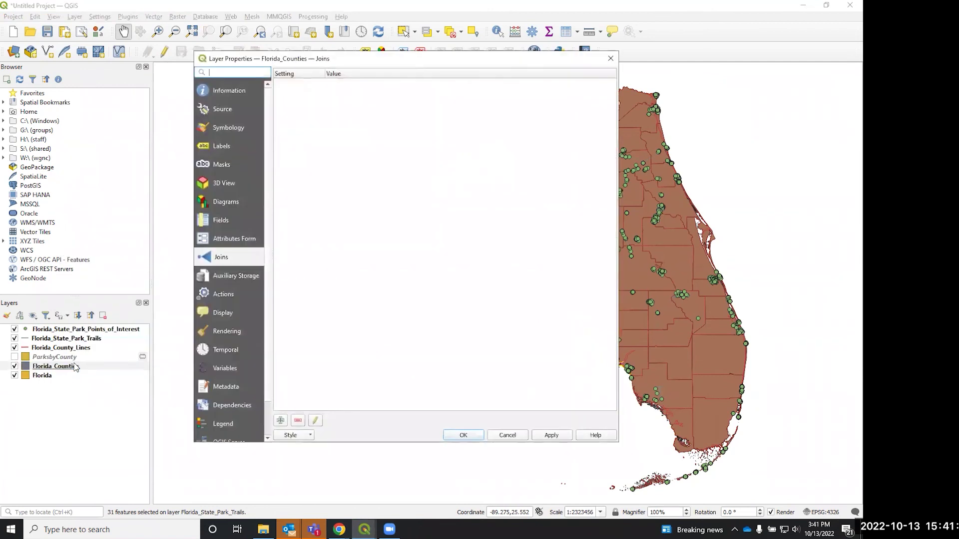
{"action": "left_click", "coordinate": [225, 132]}
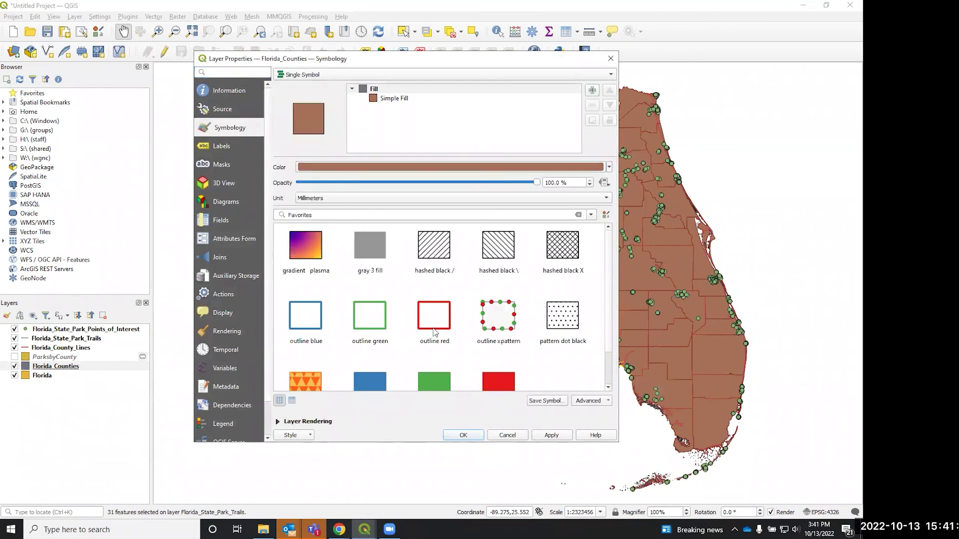
{"action": "scroll", "coordinate": [388, 285], "scroll_direction": "down", "scroll_amount": 1}
{"action": "scroll", "coordinate": [547, 340], "scroll_direction": "up", "scroll_amount": 1}
Change the symbol layer type of the Florida_Counties fill from Simple Fill to Outline: Simple Line.
{"action": "left_click", "coordinate": [381, 100]}
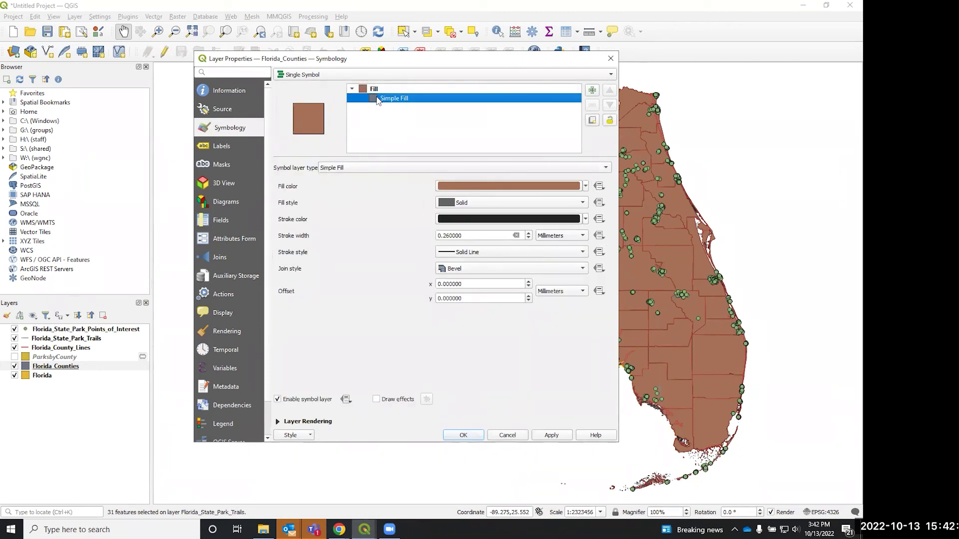
{"action": "left_click", "coordinate": [350, 169]}
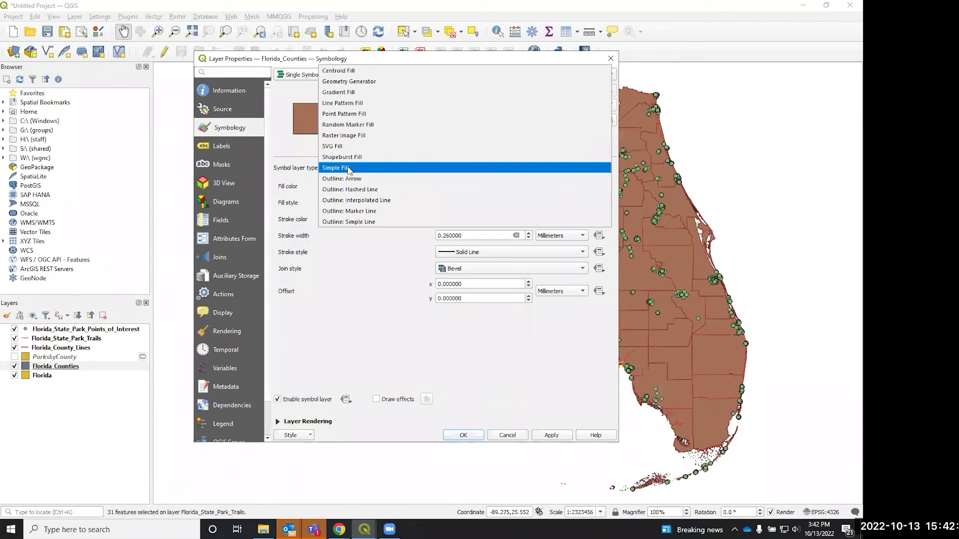
{"action": "left_click", "coordinate": [328, 450]}
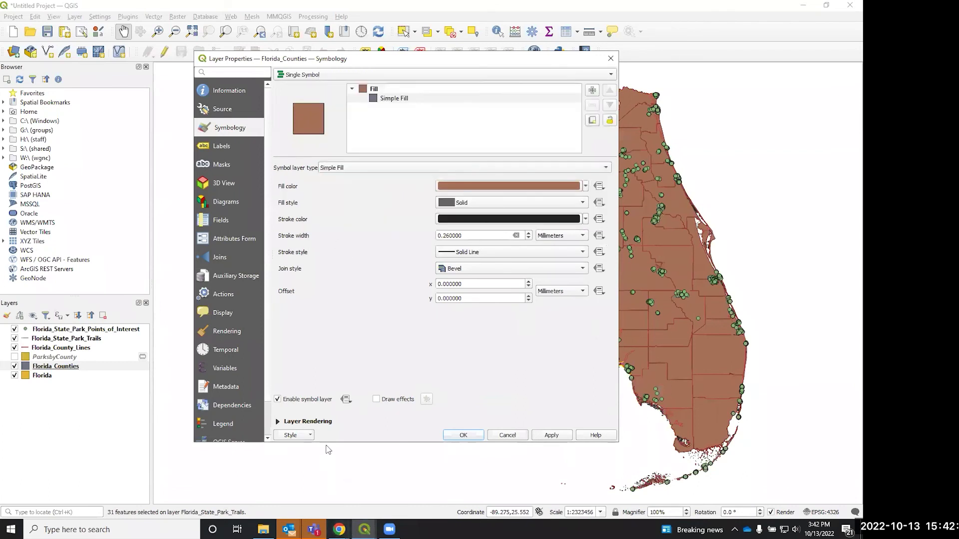
{"action": "left_click", "coordinate": [336, 168]}
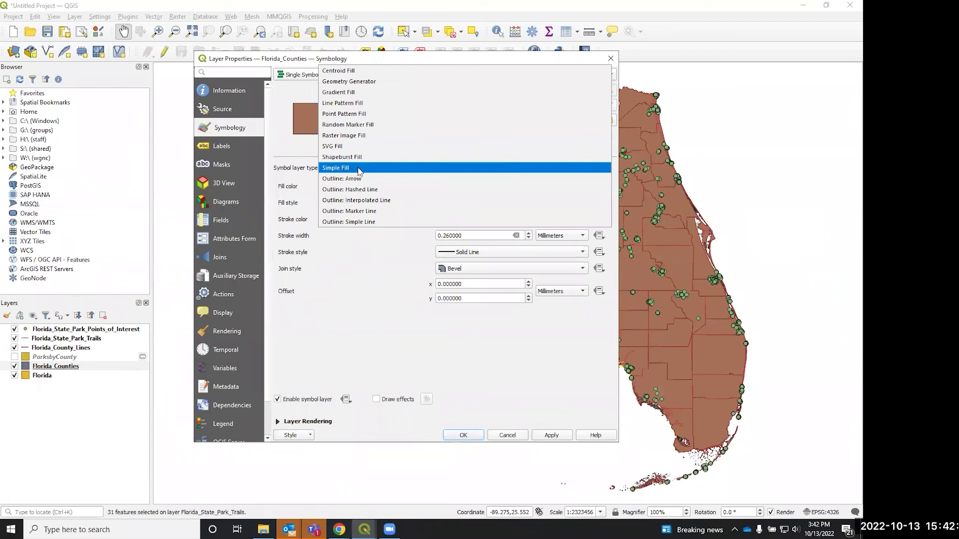
{"action": "left_click", "coordinate": [371, 222]}
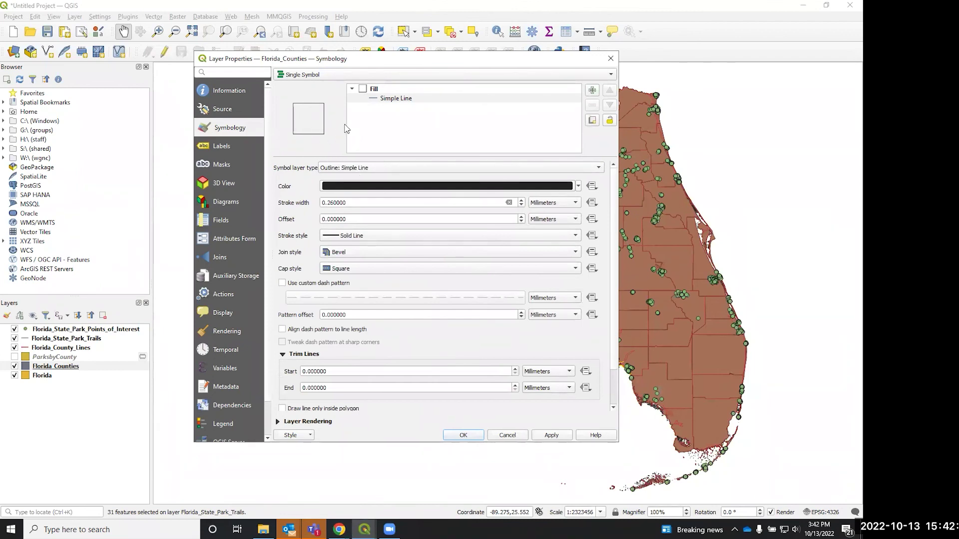
Apply the outline style to Florida_Counties, close its properties, and hide the Florida and Florida_County_Lines layers.
{"action": "left_click", "coordinate": [551, 435]}
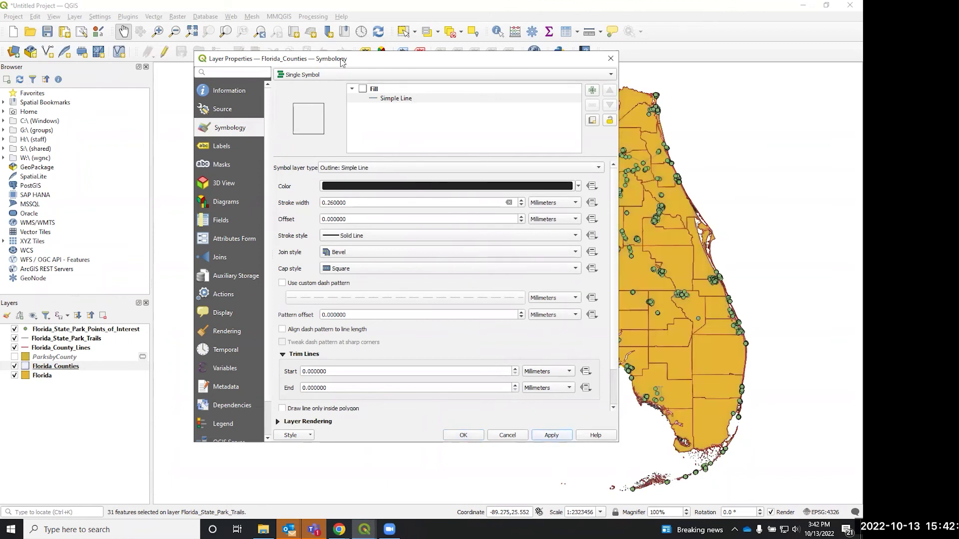
{"action": "key", "text": "Escape"}
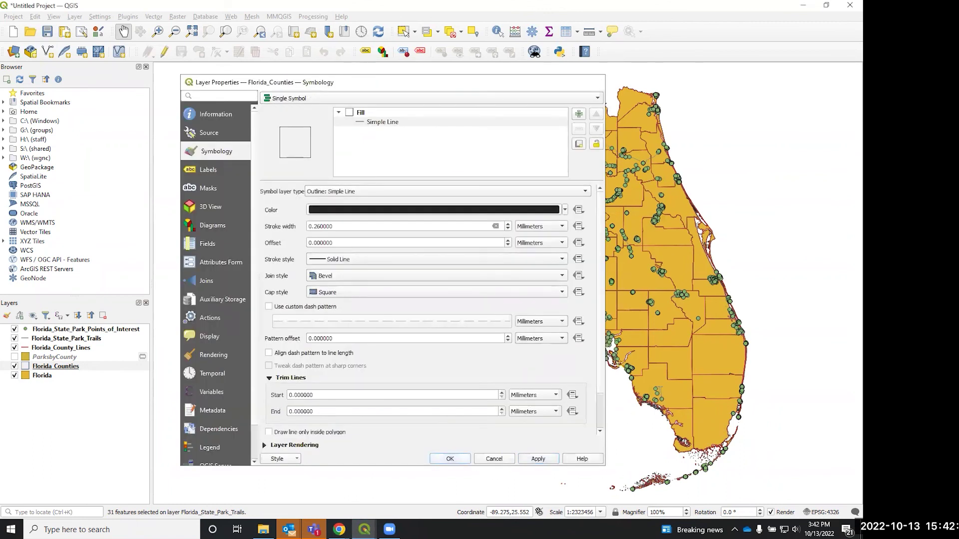
{"action": "left_click", "coordinate": [443, 456]}
{"action": "left_click", "coordinate": [15, 376]}
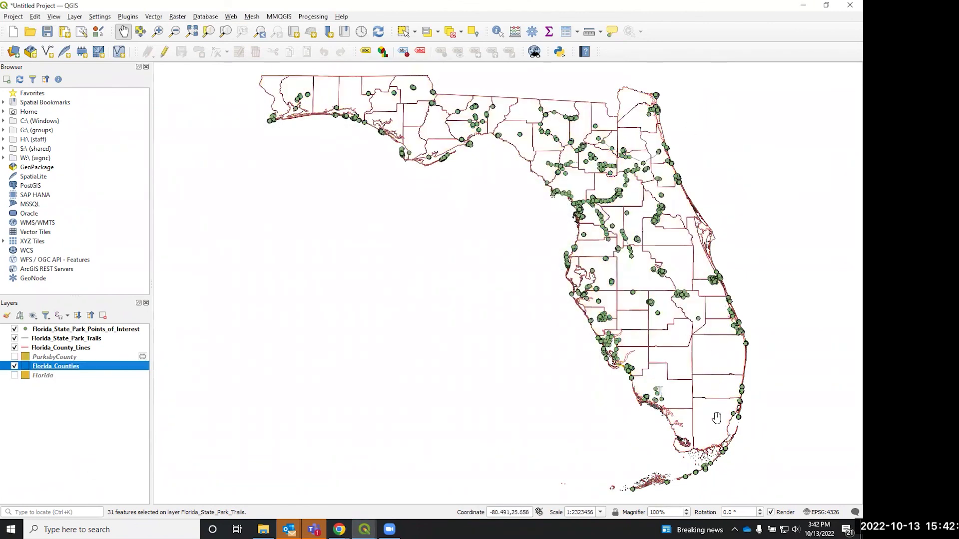
{"action": "left_click", "coordinate": [14, 348]}
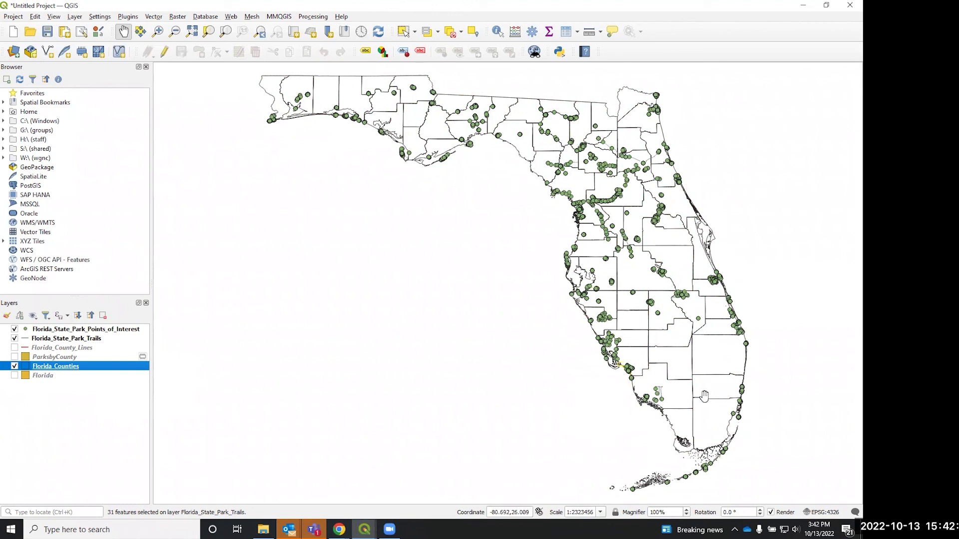
Reopen the Florida_Counties symbology and change the symbol layer type from Outline: Simple Line to Simple Fill.
{"action": "right_click", "coordinate": [38, 370]}
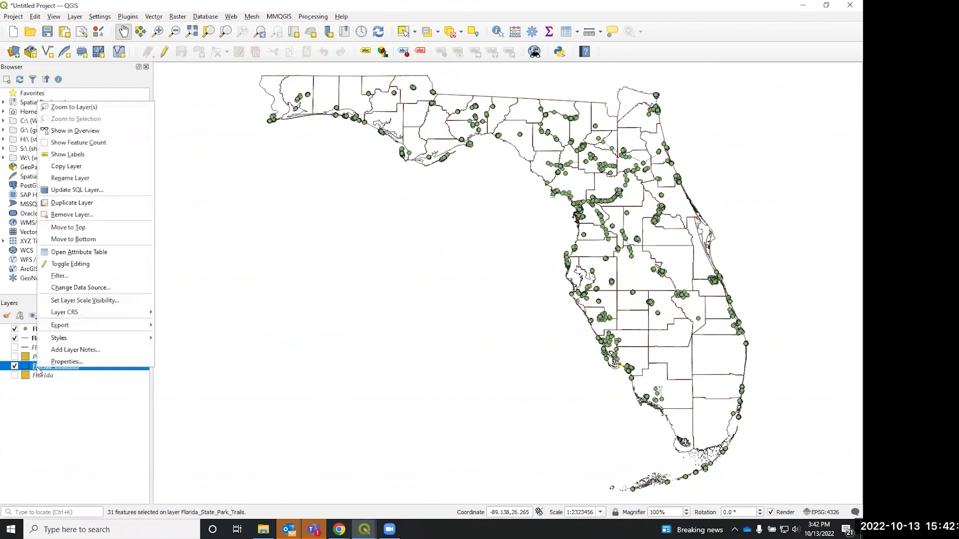
{"action": "left_click", "coordinate": [66, 362]}
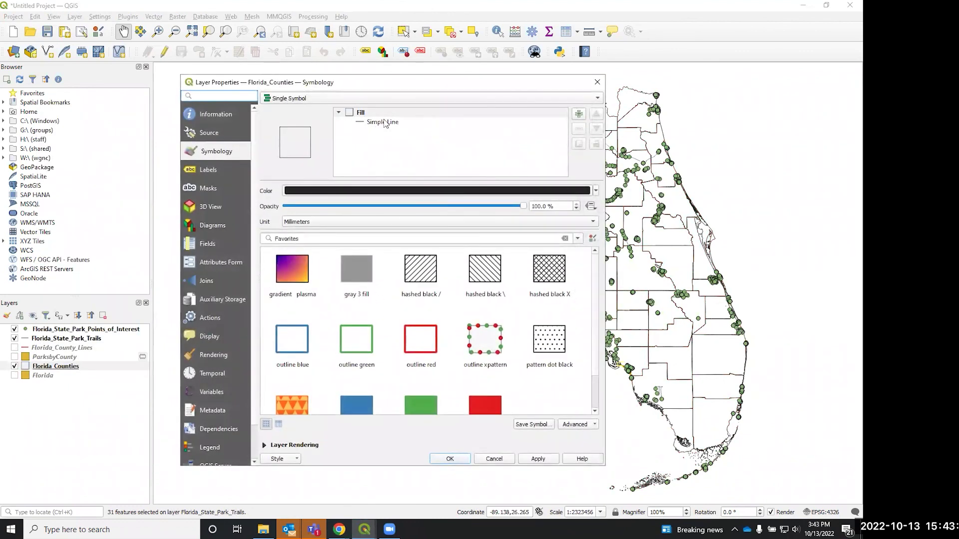
{"action": "left_click", "coordinate": [382, 122]}
{"action": "left_click", "coordinate": [428, 196]}
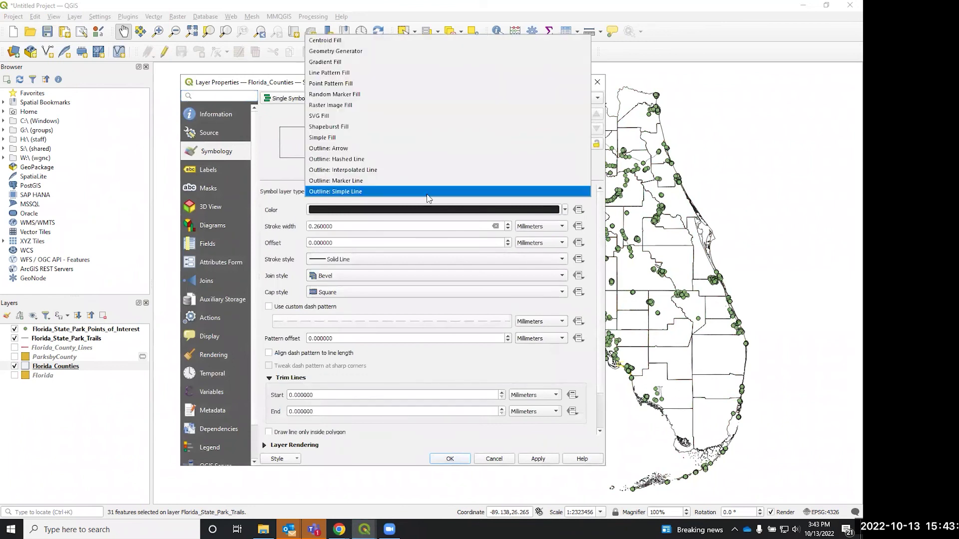
{"action": "left_click", "coordinate": [376, 140]}
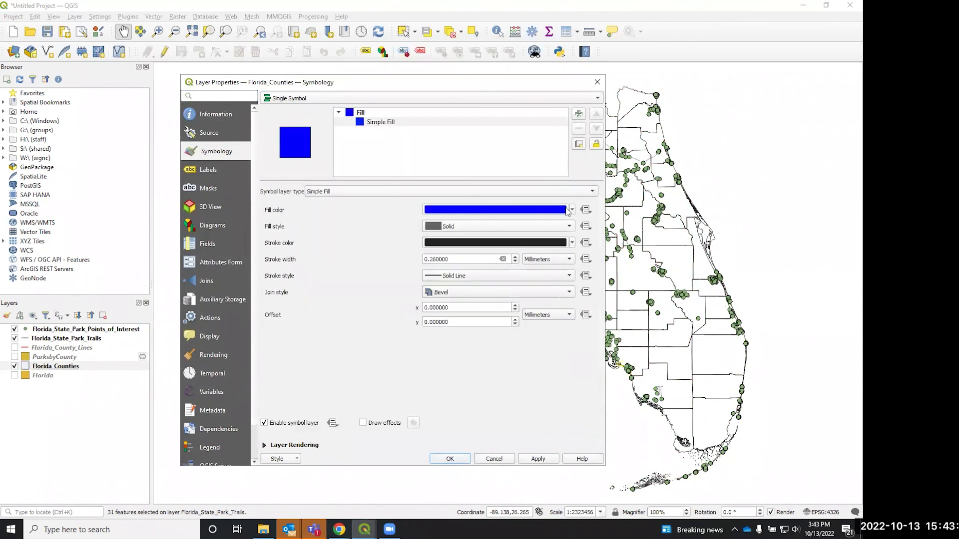
Set the Florida_Counties fill color to the light grey sampled from the dialog background, and apply the style.
{"action": "left_click", "coordinate": [573, 211]}
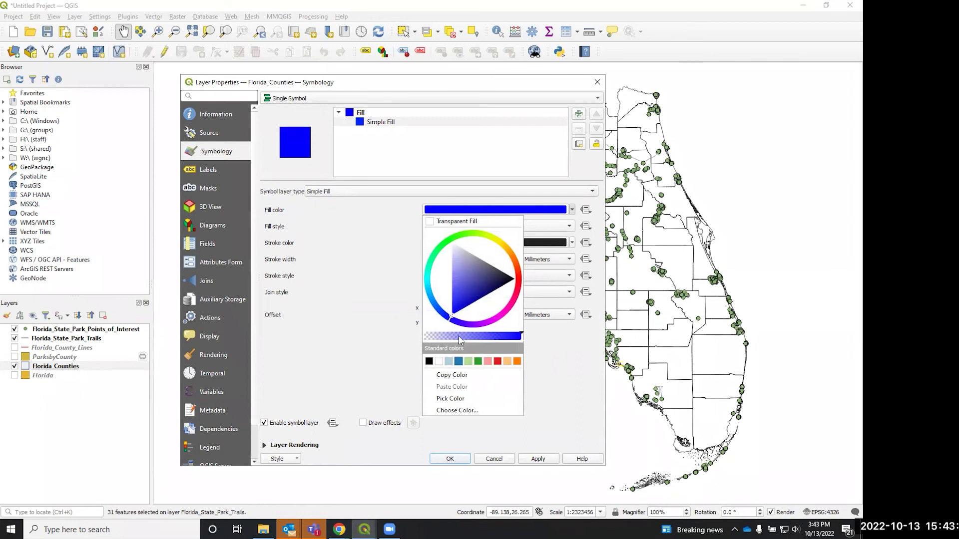
{"action": "left_click", "coordinate": [446, 400]}
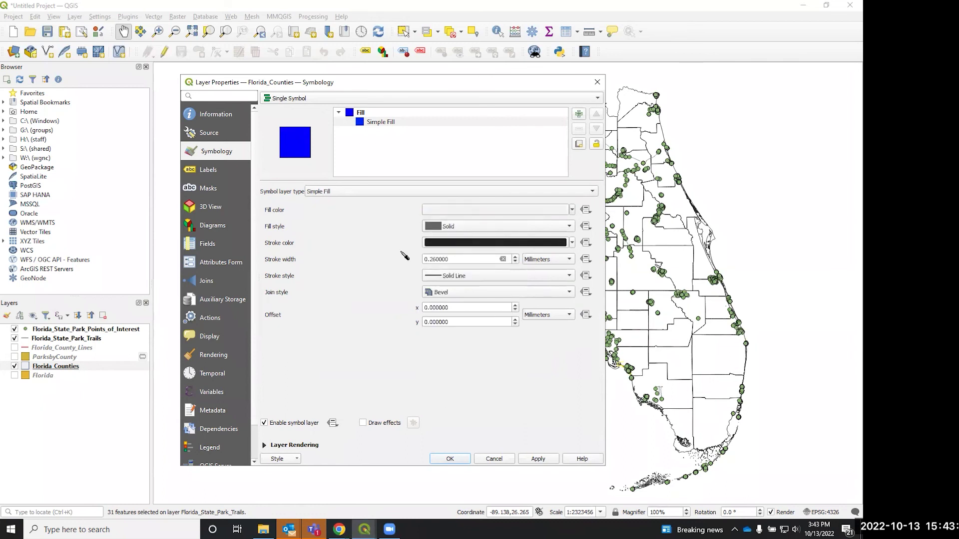
{"action": "left_click", "coordinate": [355, 367]}
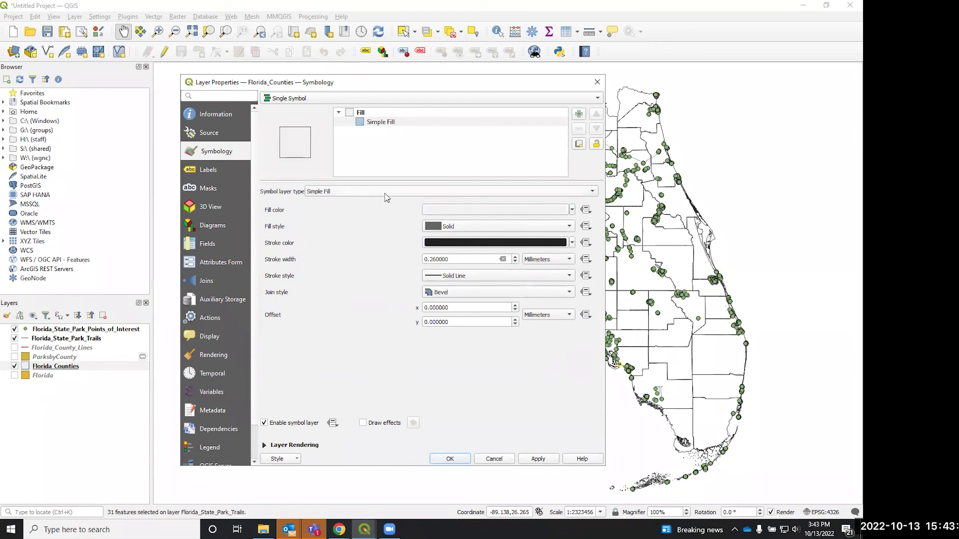
{"action": "left_click", "coordinate": [541, 461]}
{"action": "left_click", "coordinate": [450, 459]}
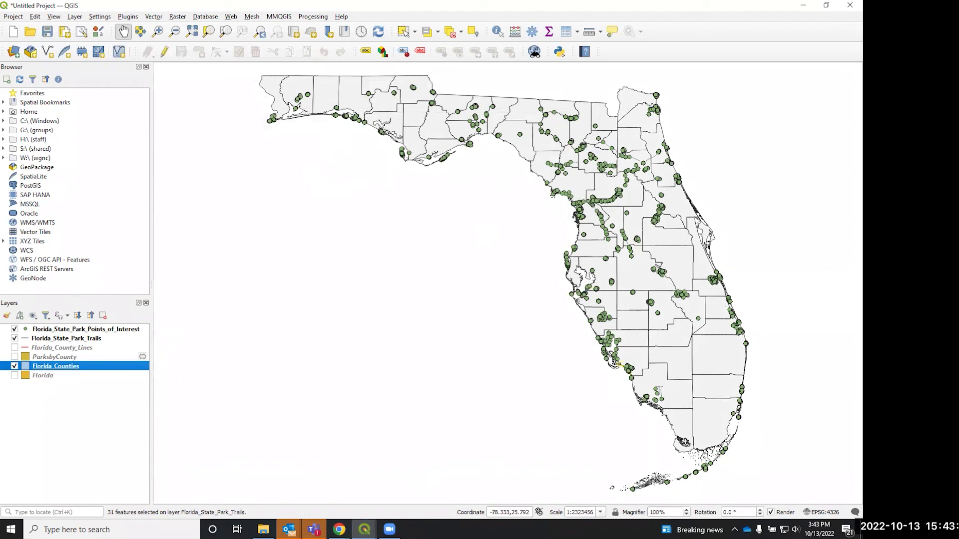
Set the Florida_State_Park_Points_of_Interest symbology to Categorized, using POI_CLASSI as the value field.
{"action": "right_click", "coordinate": [63, 331]}
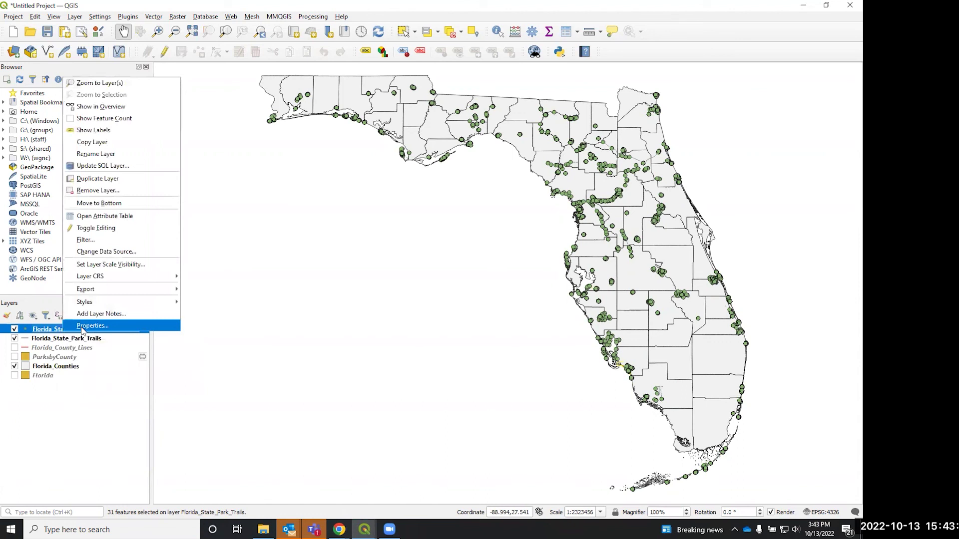
{"action": "left_click", "coordinate": [82, 327]}
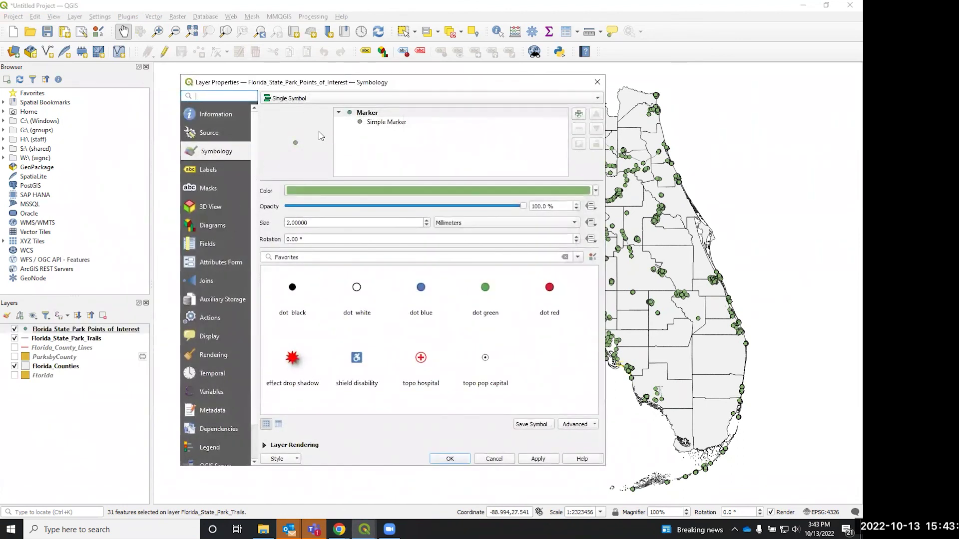
{"action": "left_click", "coordinate": [292, 99]}
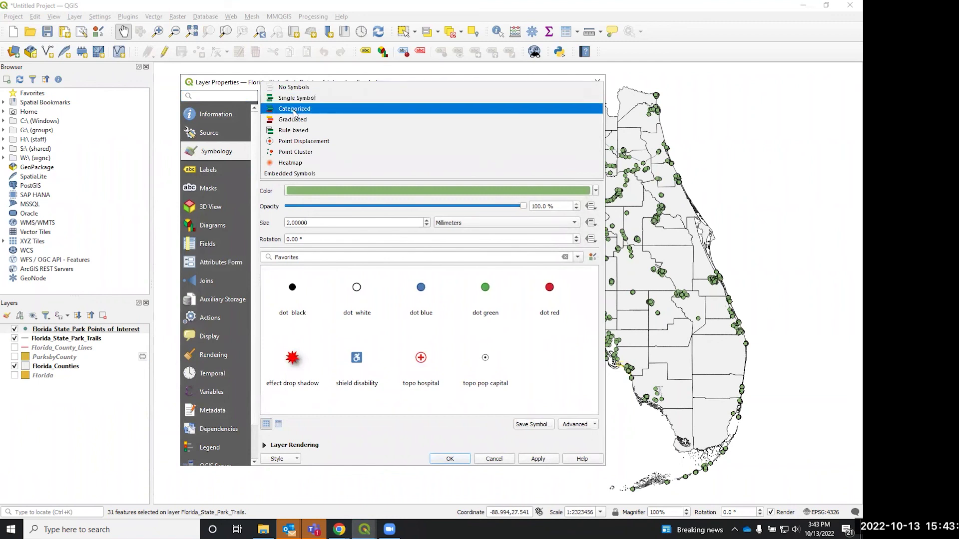
{"action": "left_click", "coordinate": [294, 109]}
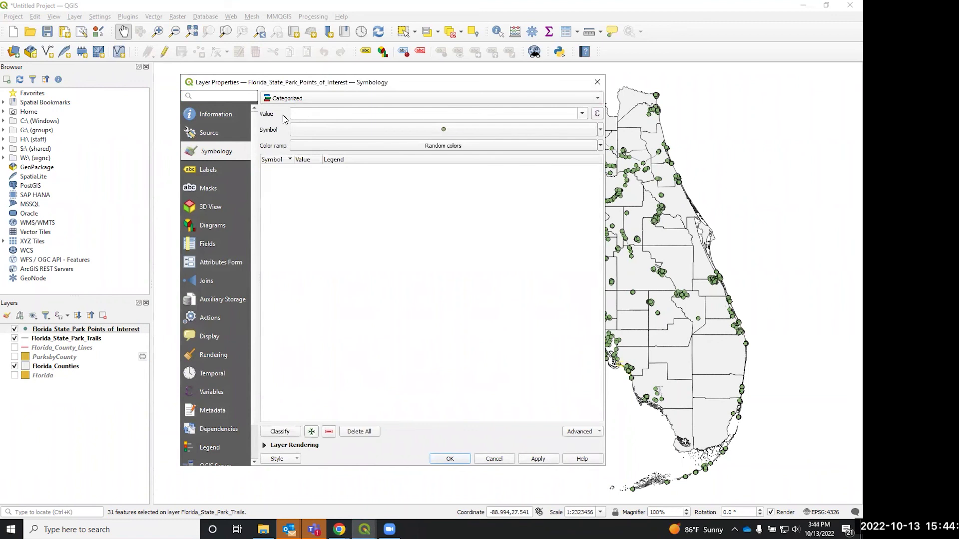
{"action": "left_click", "coordinate": [582, 114]}
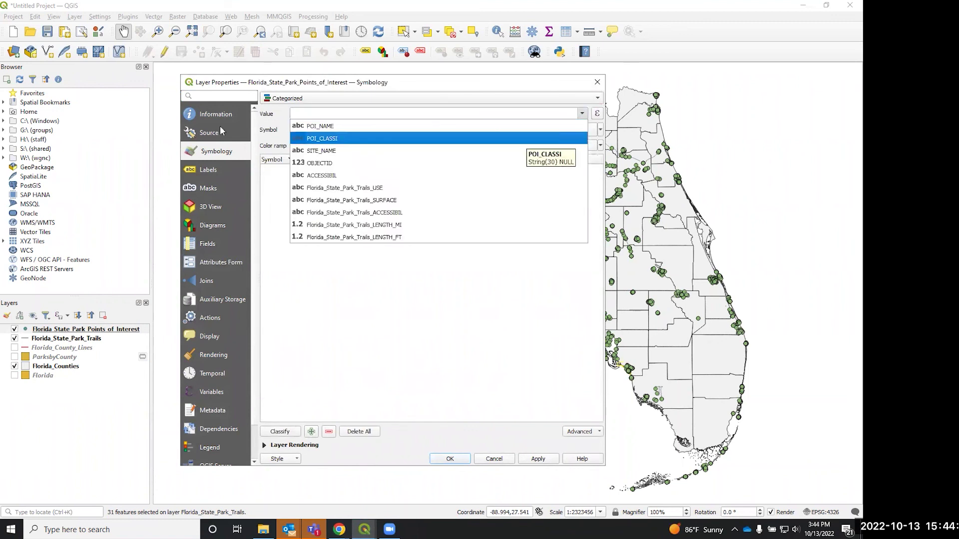
{"action": "left_click", "coordinate": [318, 138]}
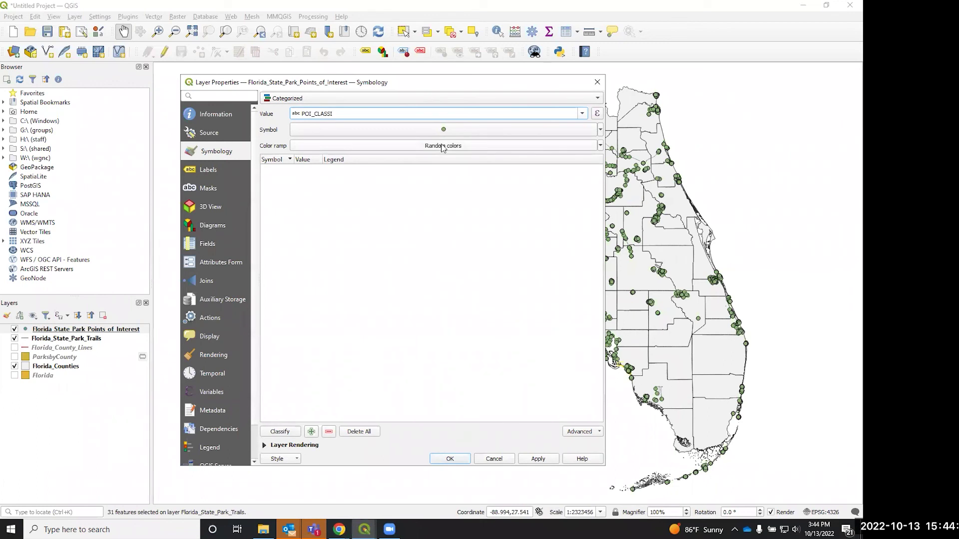
Classify the POI_CLASSI categories with the random colors ramp, apply the symbology, and close the layer properties.
{"action": "left_click", "coordinate": [601, 145]}
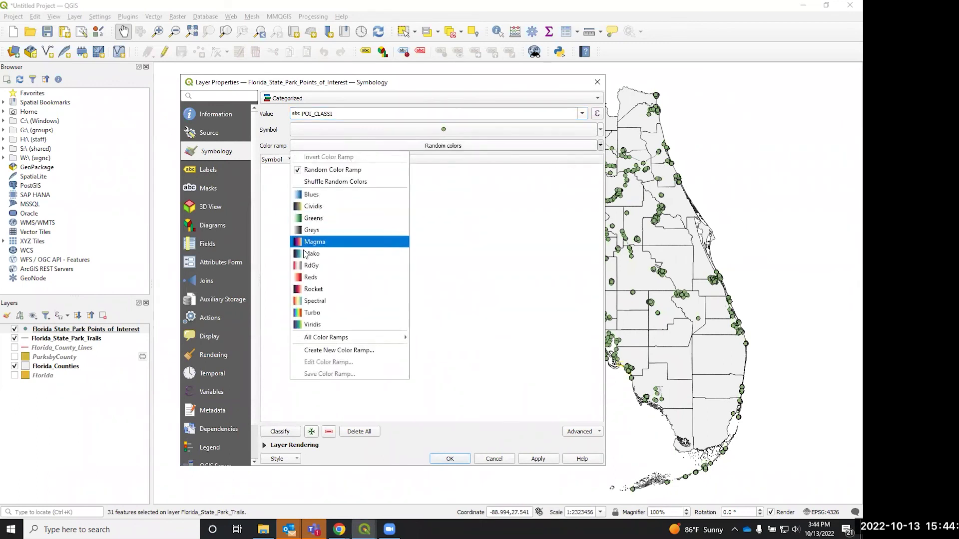
{"action": "left_click", "coordinate": [487, 242]}
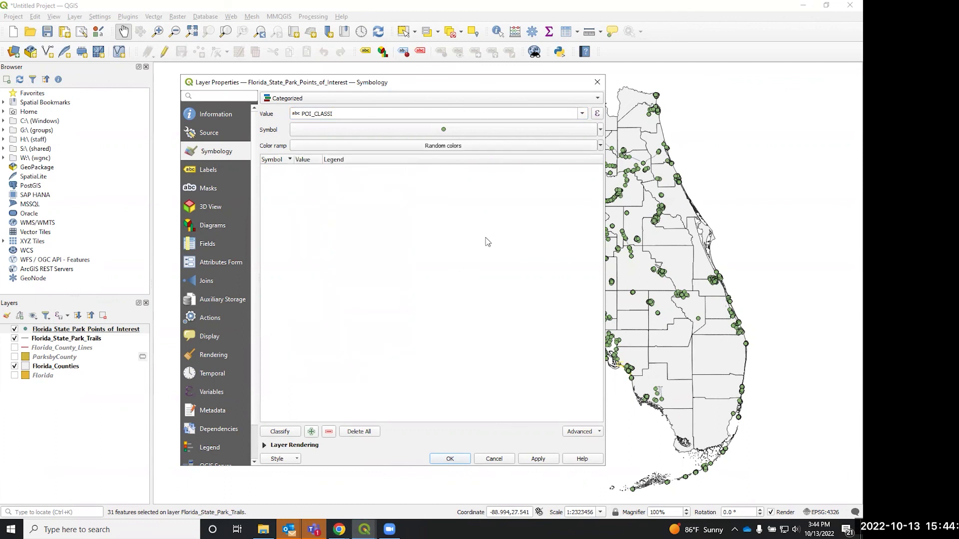
{"action": "left_click", "coordinate": [279, 433]}
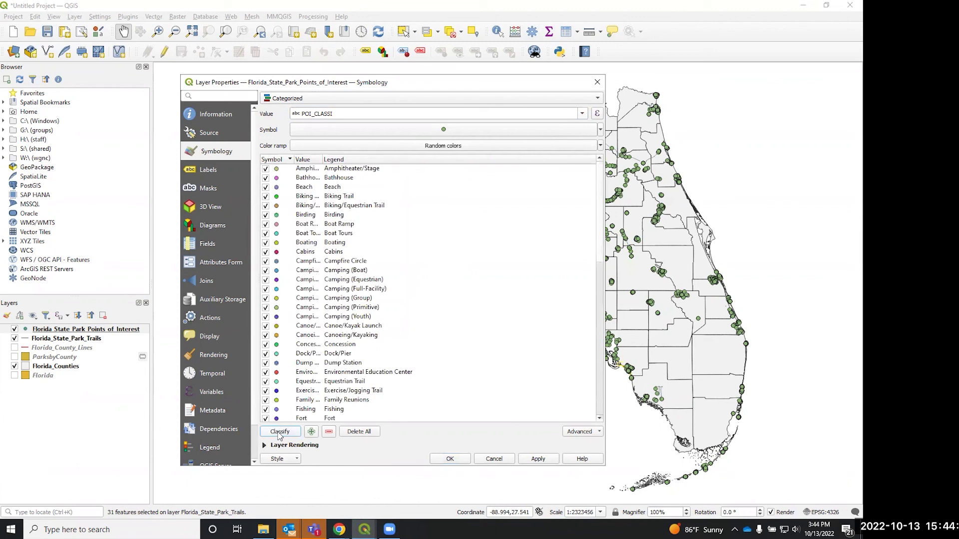
{"action": "scroll", "coordinate": [325, 187], "scroll_direction": "down", "scroll_amount": 12}
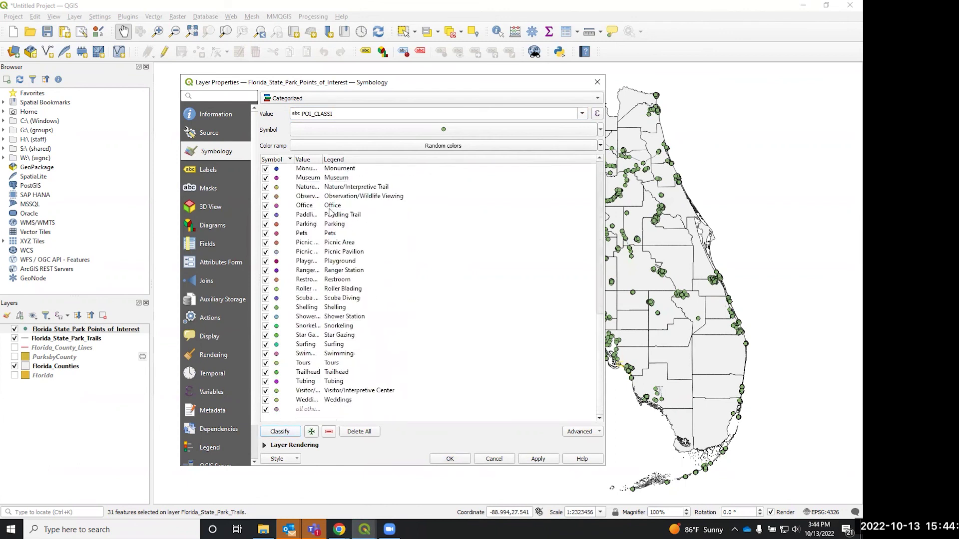
{"action": "scroll", "coordinate": [295, 379], "scroll_direction": "up", "scroll_amount": 12}
{"action": "left_click", "coordinate": [535, 460]}
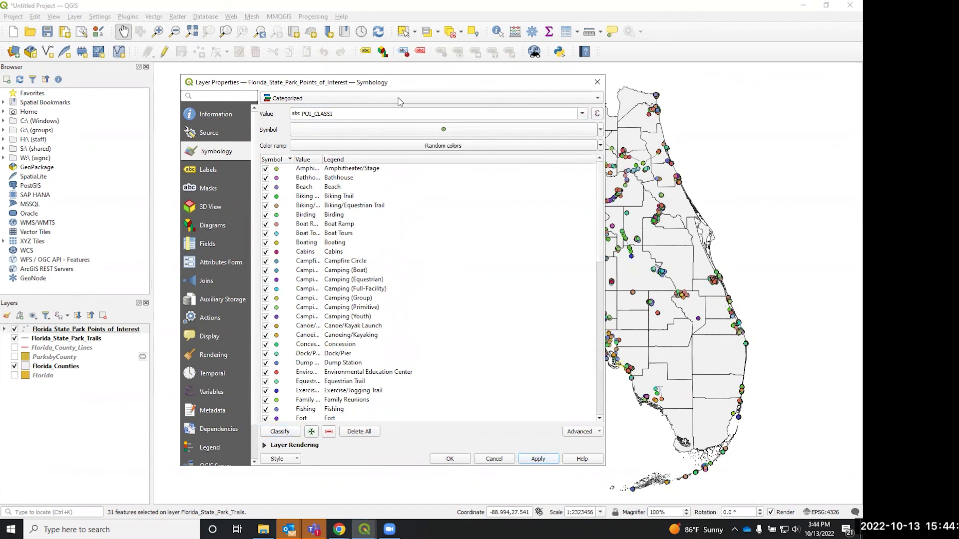
{"action": "key", "text": "Escape"}
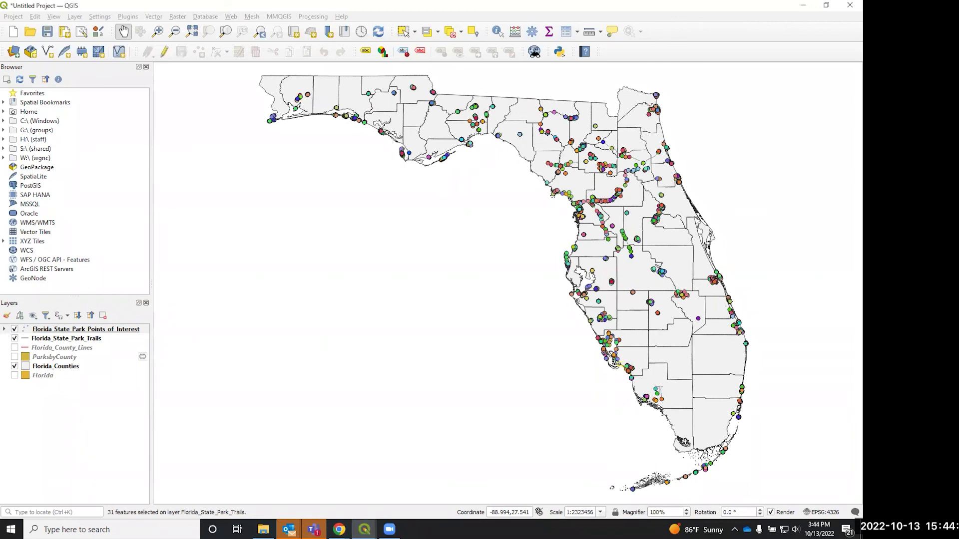
Expand the Florida_State_Park_Points_of_Interest legend and look through its list of point categories.
{"action": "left_click", "coordinate": [4, 329]}
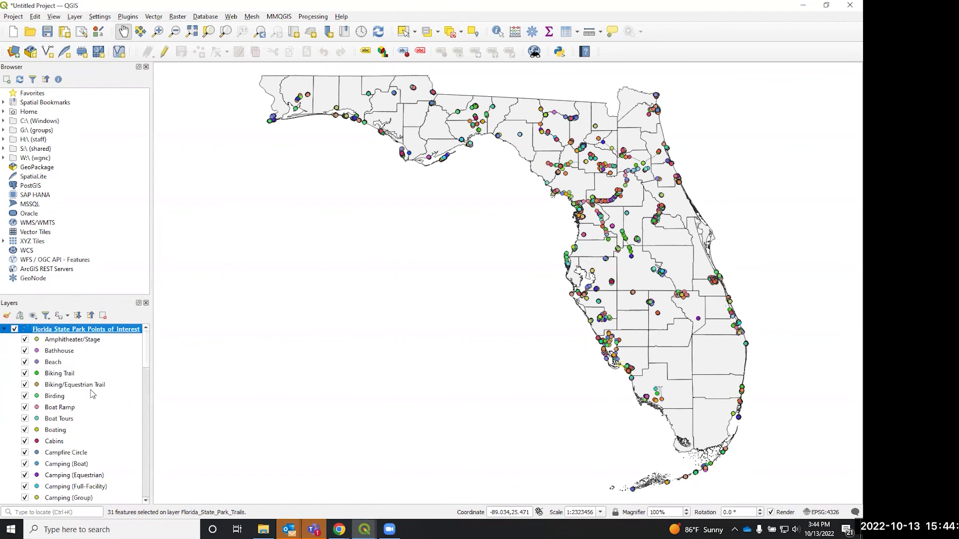
{"action": "scroll", "coordinate": [92, 395], "scroll_direction": "down", "scroll_amount": 2}
{"action": "scroll", "coordinate": [92, 395], "scroll_direction": "down", "scroll_amount": 2}
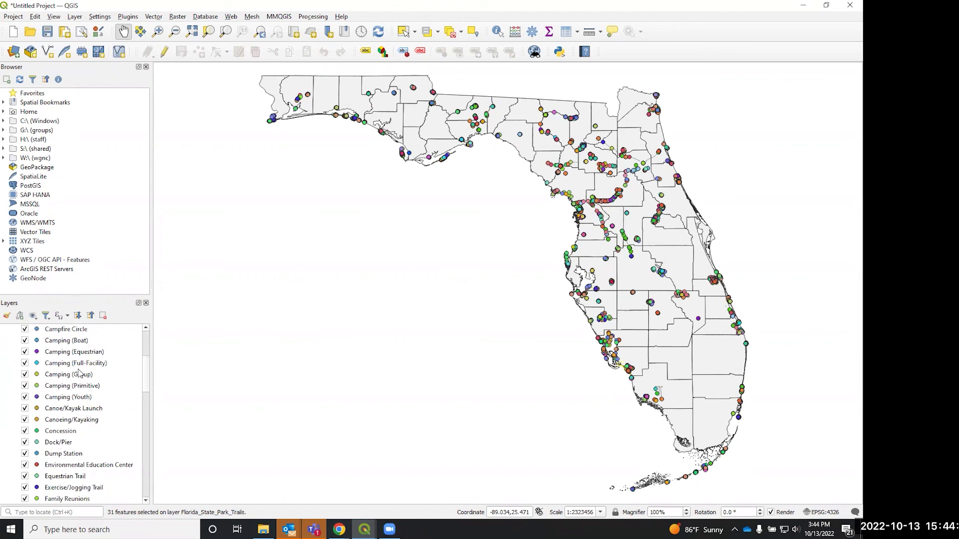
{"action": "scroll", "coordinate": [78, 363], "scroll_direction": "up", "scroll_amount": 1}
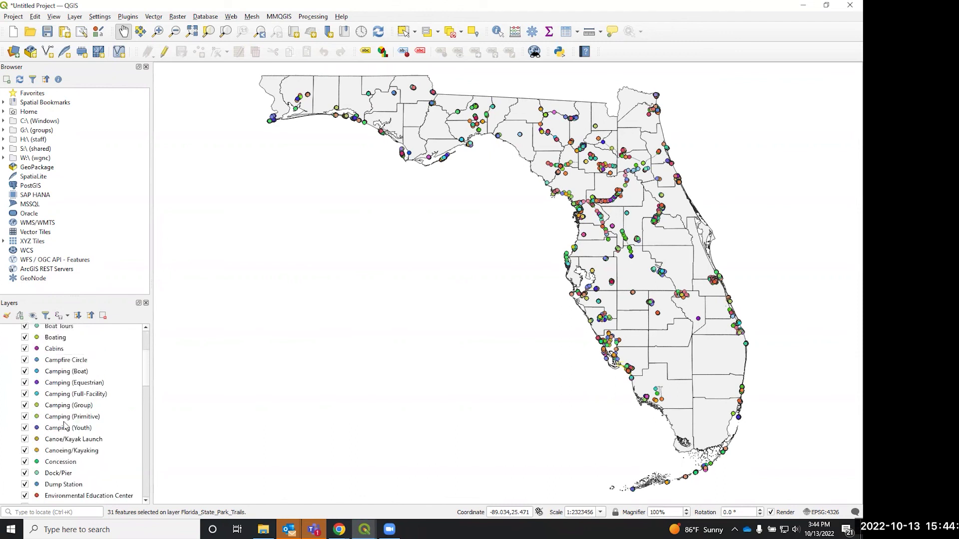
{"action": "scroll", "coordinate": [61, 444], "scroll_direction": "down", "scroll_amount": 4}
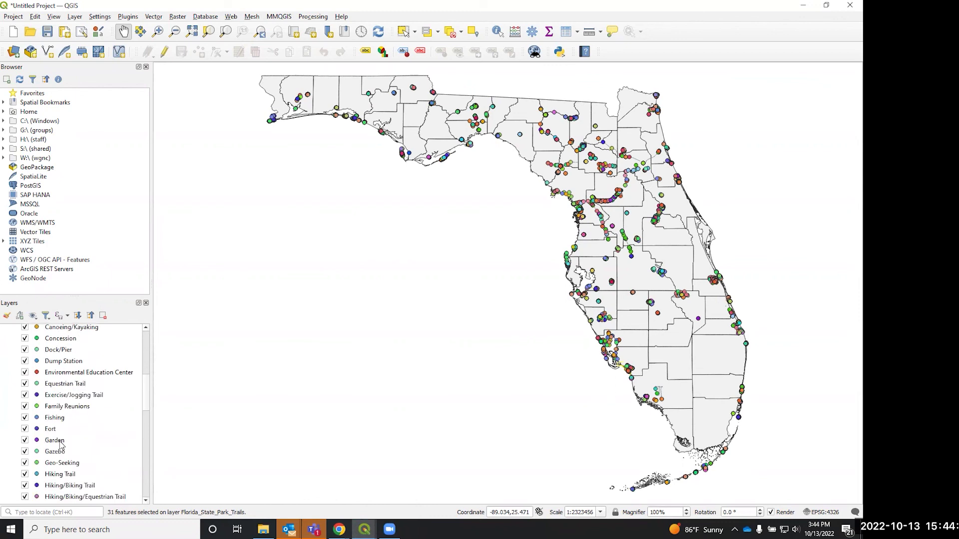
{"action": "scroll", "coordinate": [60, 444], "scroll_direction": "down", "scroll_amount": 2}
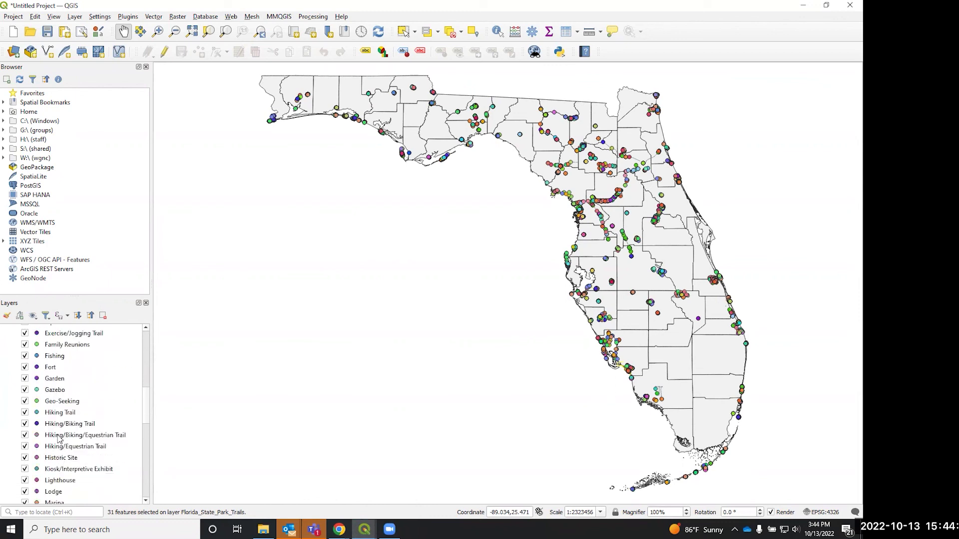
{"action": "scroll", "coordinate": [60, 448], "scroll_direction": "up", "scroll_amount": 8}
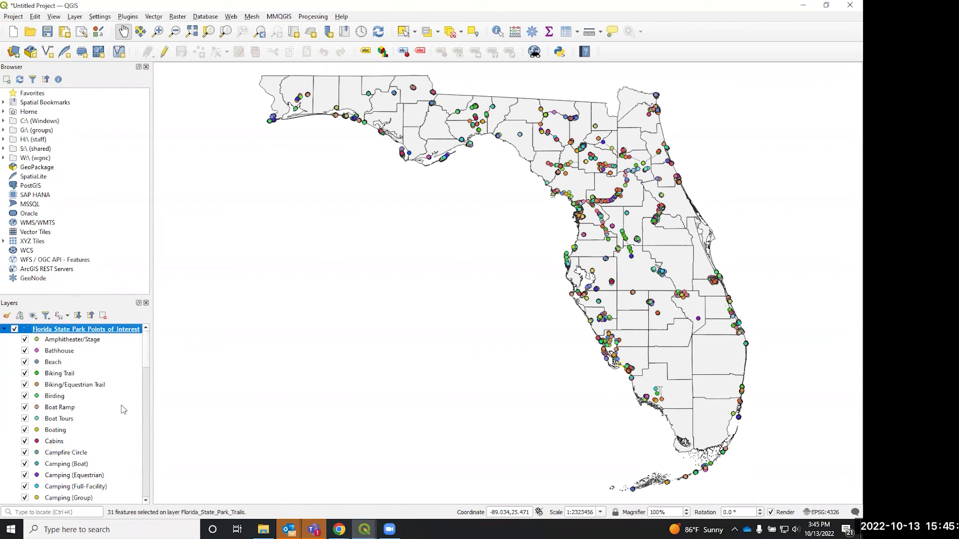
Merge the Boat Ramp, Boat Tours and Boating categories in the Florida_State_Park_Points_of_Interest symbology.
{"action": "right_click", "coordinate": [91, 333]}
{"action": "left_click", "coordinate": [117, 329]}
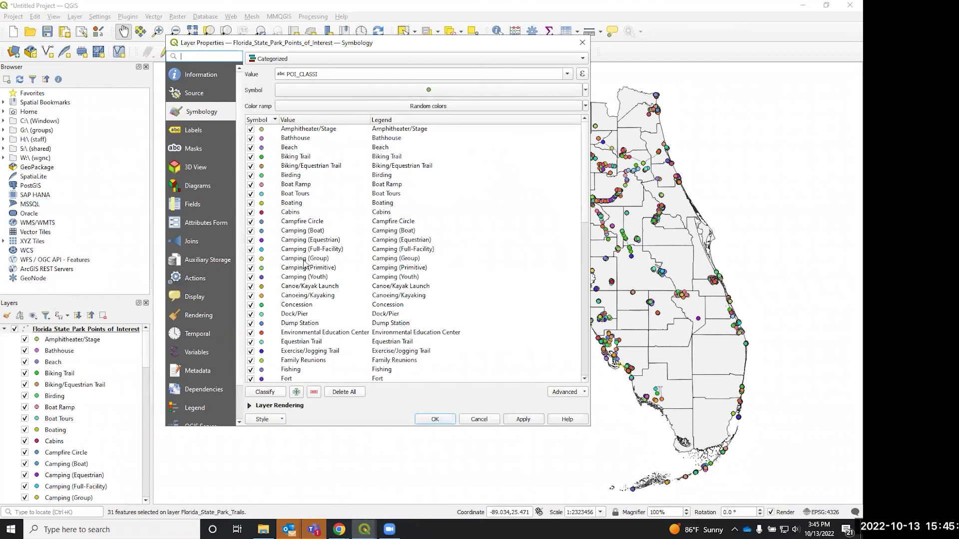
{"action": "left_click", "coordinate": [298, 185]}
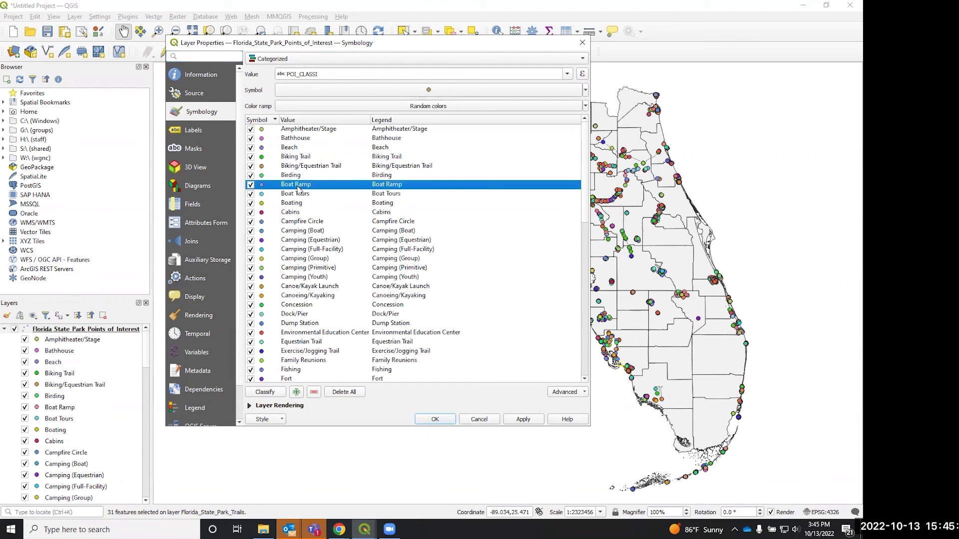
{"action": "left_click", "coordinate": [297, 193], "text": "shift"}
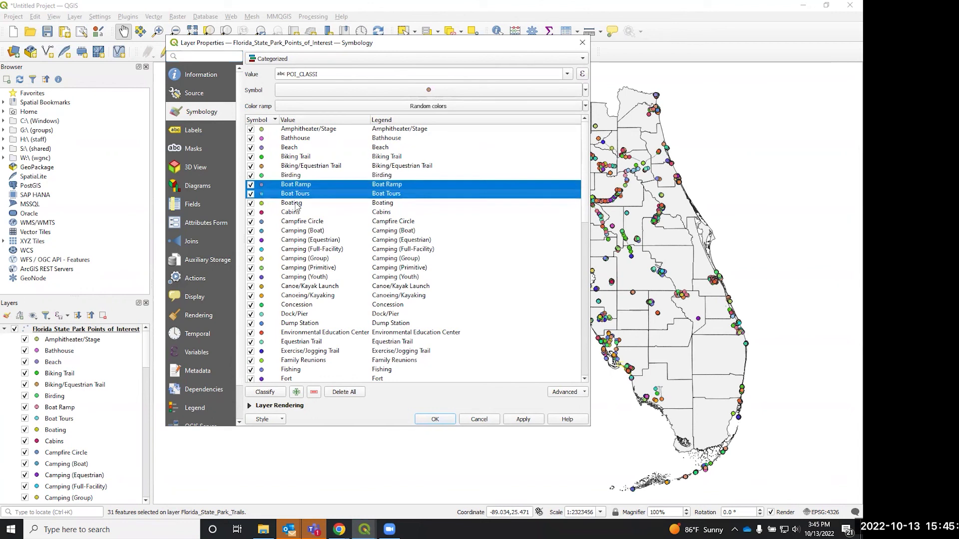
{"action": "left_click", "coordinate": [296, 204], "text": "shift"}
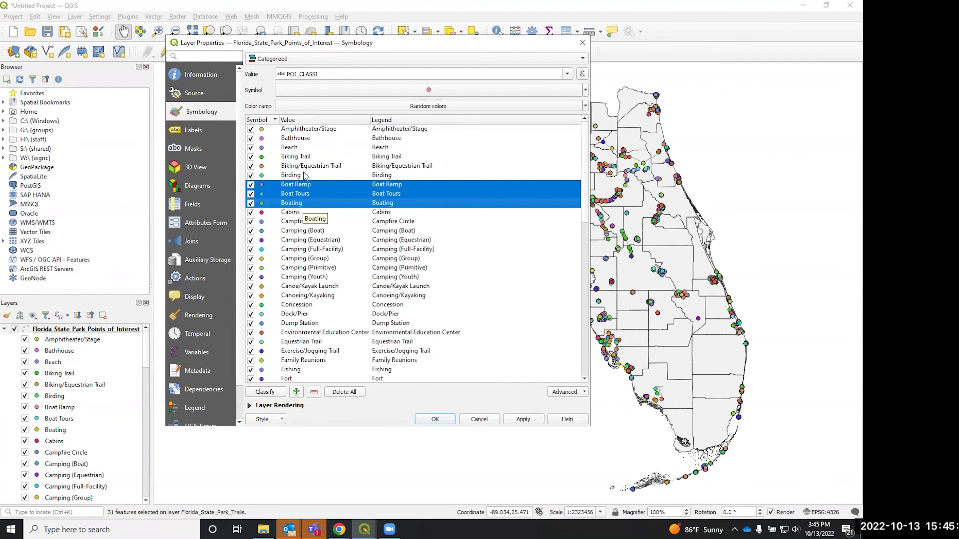
{"action": "right_click", "coordinate": [300, 201]}
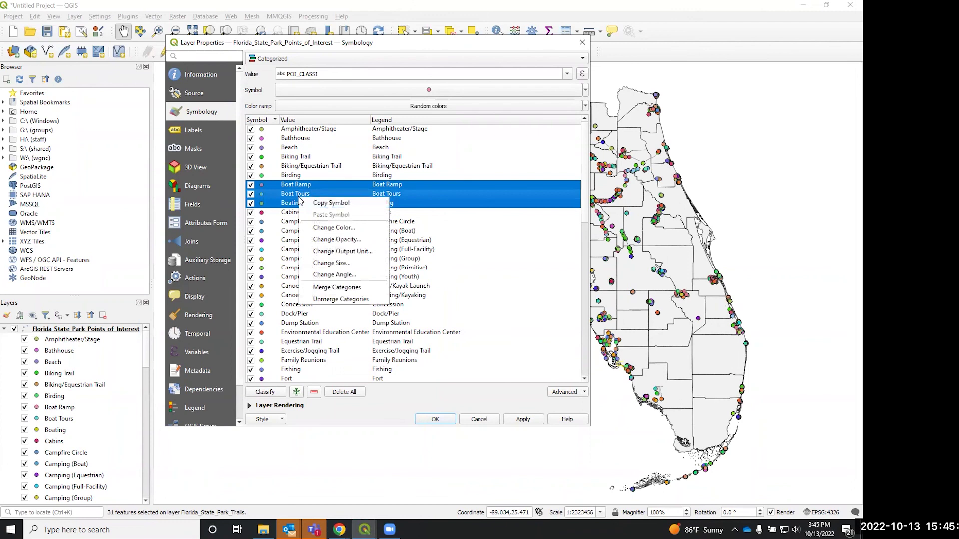
{"action": "left_click", "coordinate": [322, 294]}
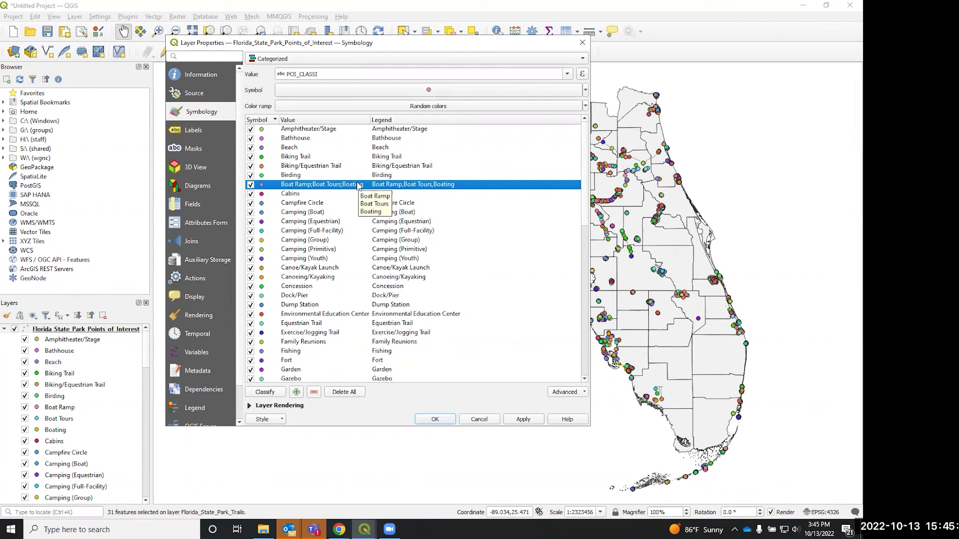
Change the merged category's legend label to Boating, apply the symbology, close the layer properties, and expand the layer's legend.
{"action": "double_click", "coordinate": [400, 185]}
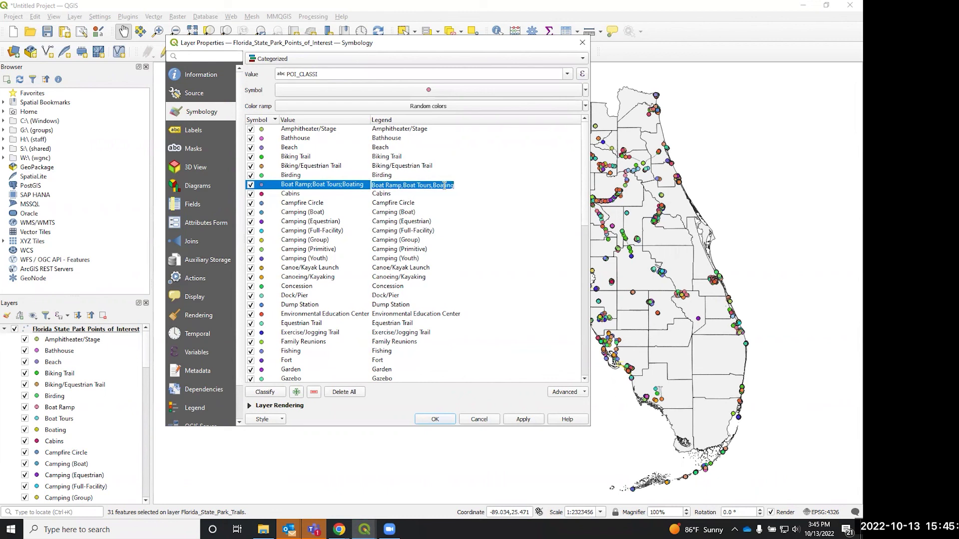
{"action": "key", "text": "BackSpace"}
{"action": "type", "text": "Boat"}
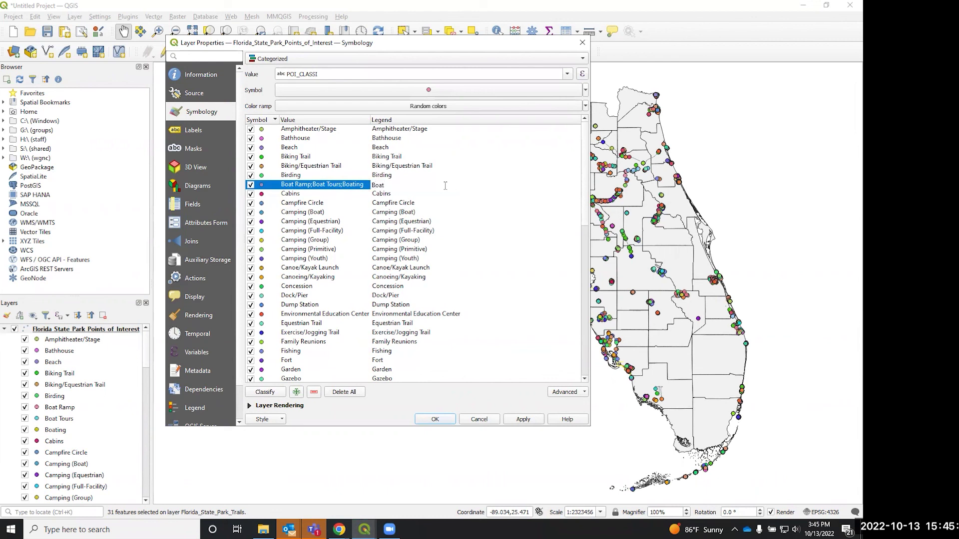
{"action": "left_click", "coordinate": [522, 421]}
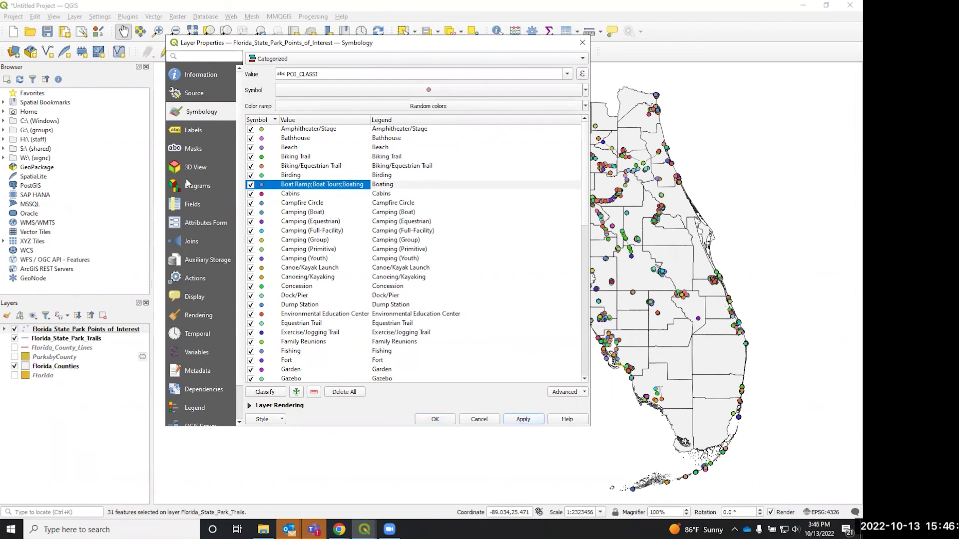
{"action": "left_click", "coordinate": [444, 423]}
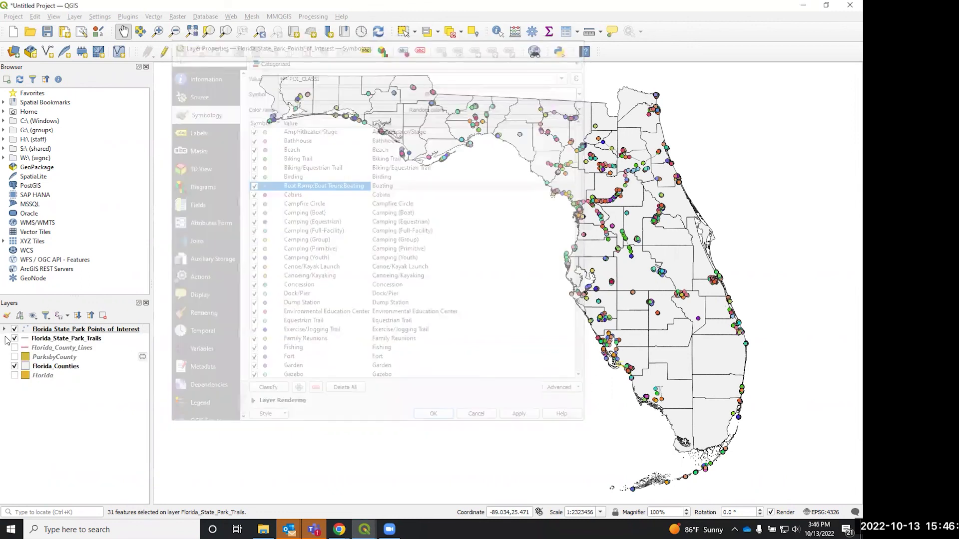
{"action": "left_click", "coordinate": [4, 330]}
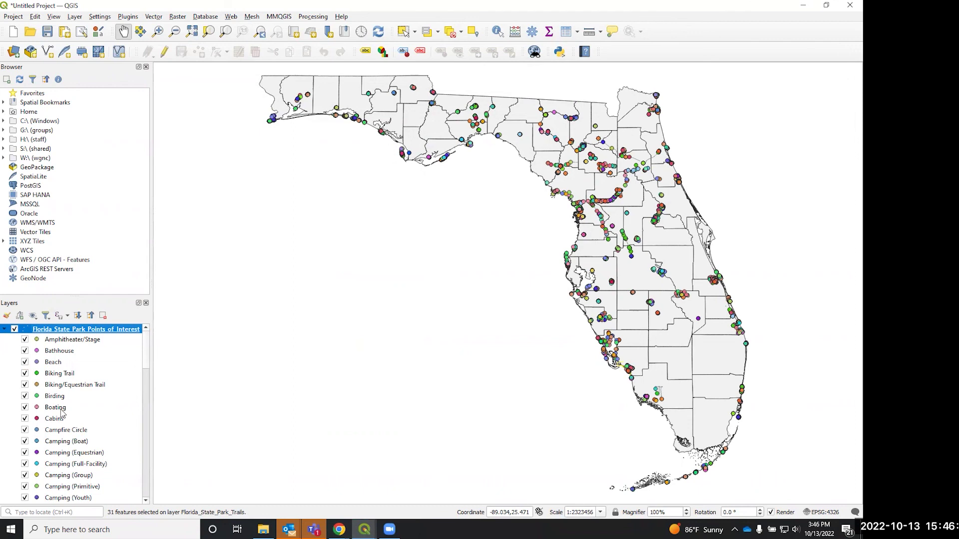
Try unmerging the combined Boating category in the Florida_State_Park_Points_of_Interest symbology.
{"action": "right_click", "coordinate": [49, 330]}
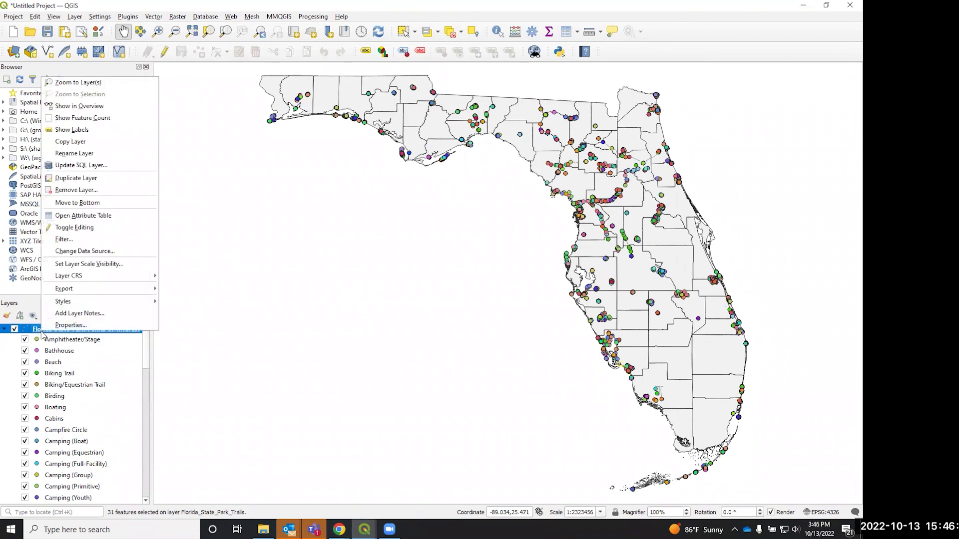
{"action": "left_click", "coordinate": [49, 328]}
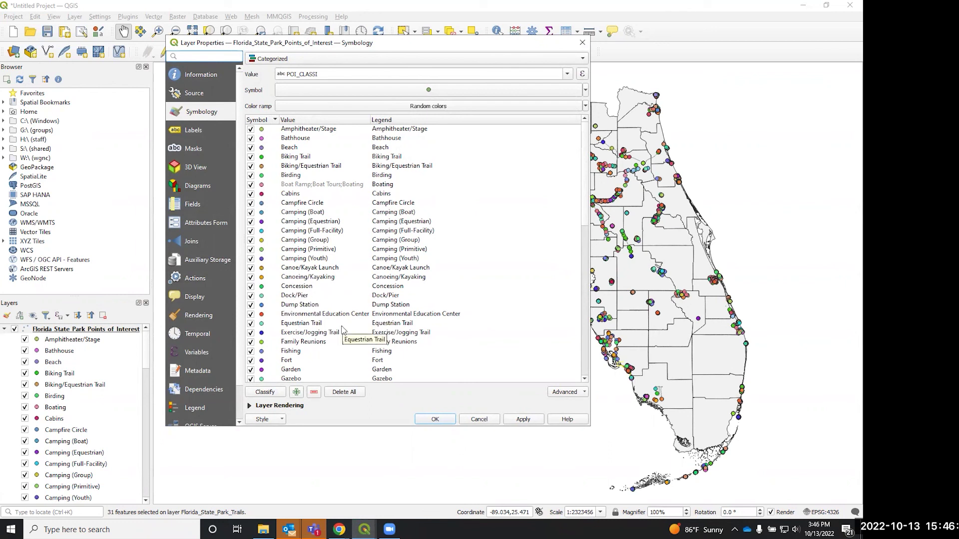
{"action": "left_click", "coordinate": [321, 188]}
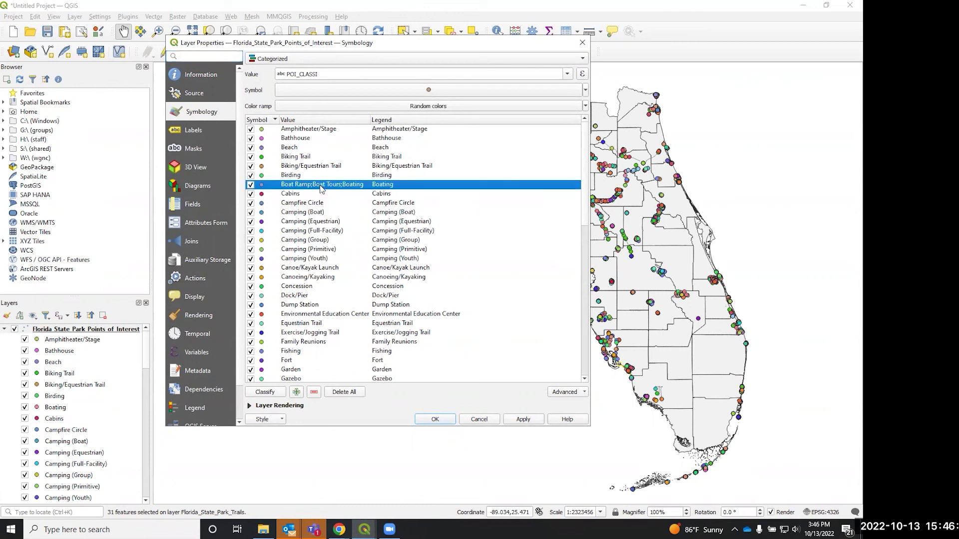
{"action": "right_click", "coordinate": [320, 188]}
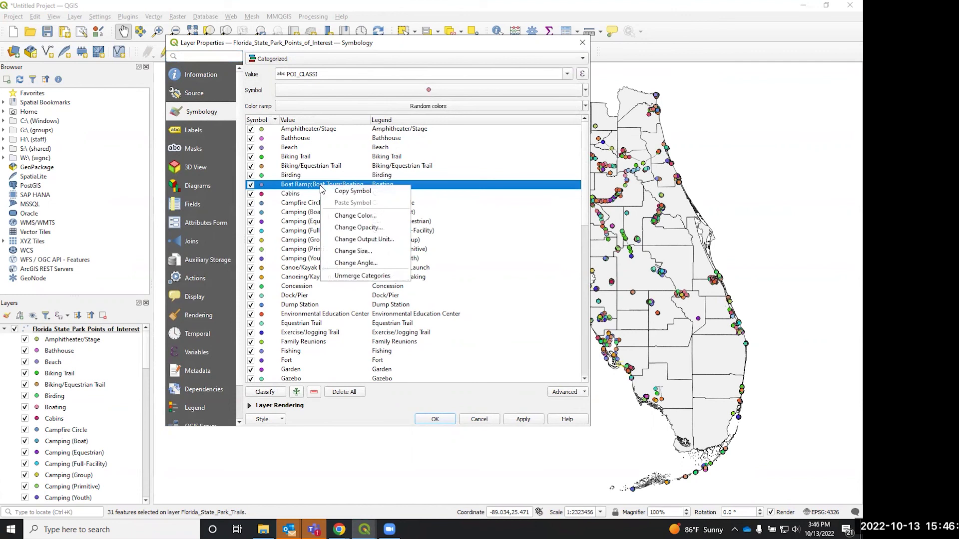
{"action": "left_click", "coordinate": [344, 276]}
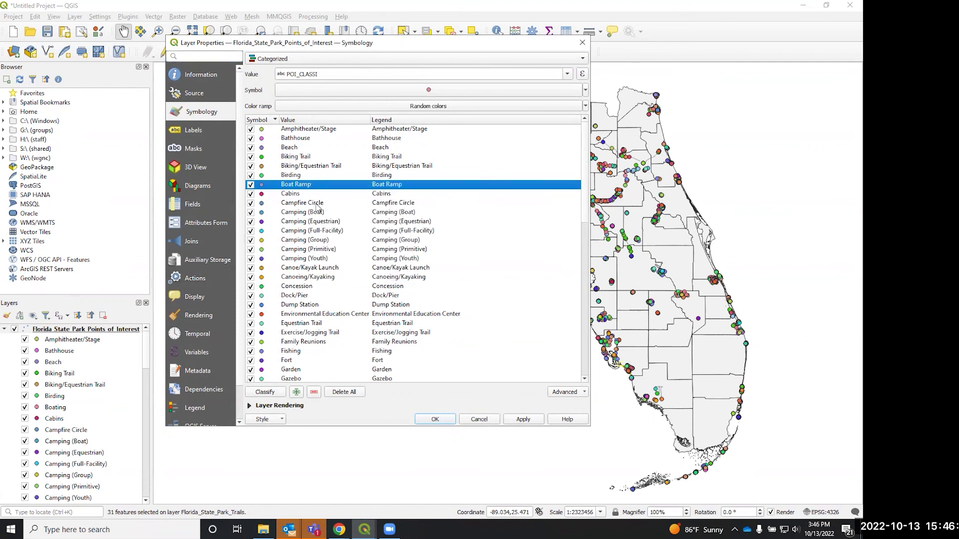
Check the category list for the separated boating classes, and close the layer properties without applying the unmerge.
{"action": "scroll", "coordinate": [307, 195], "scroll_direction": "down", "scroll_amount": 1}
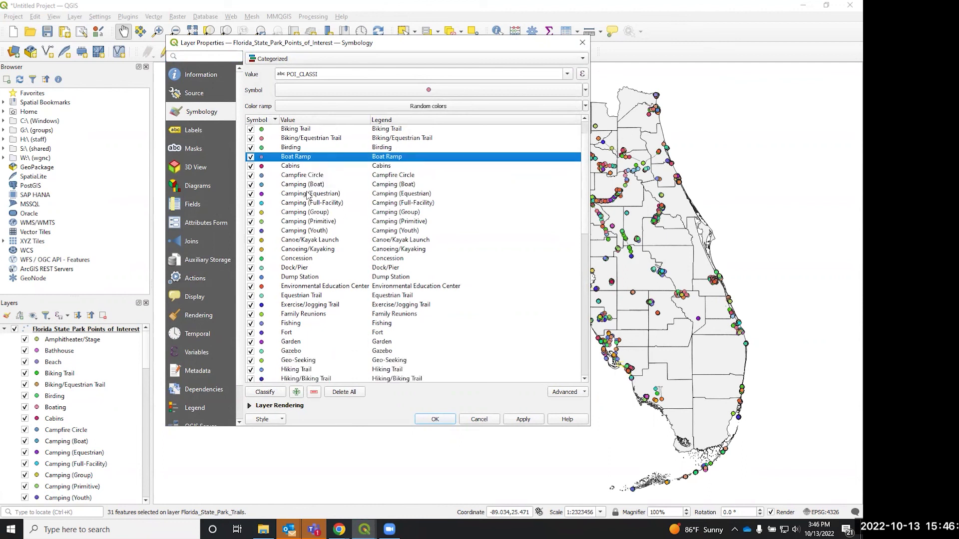
{"action": "scroll", "coordinate": [307, 195], "scroll_direction": "up", "scroll_amount": 1}
{"action": "right_click", "coordinate": [297, 187]}
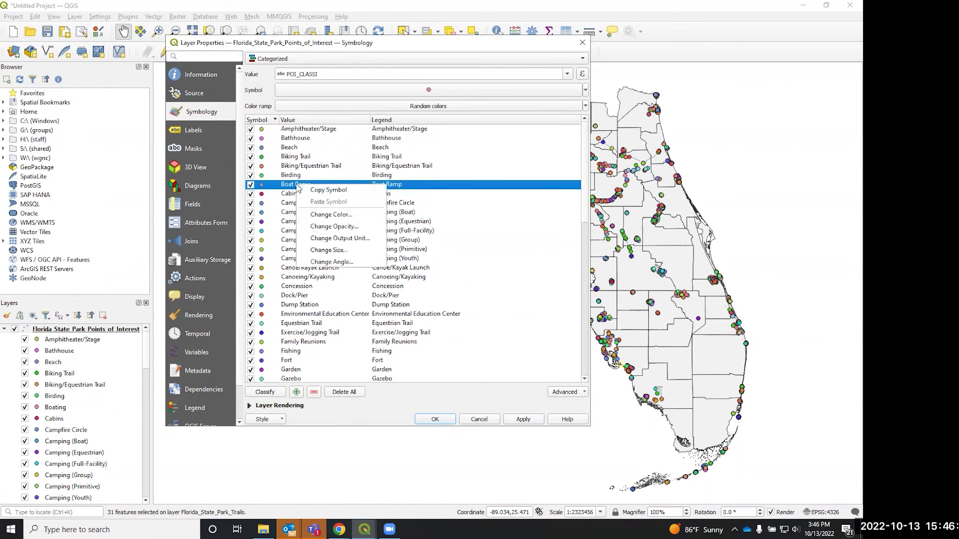
{"action": "left_click", "coordinate": [521, 218]}
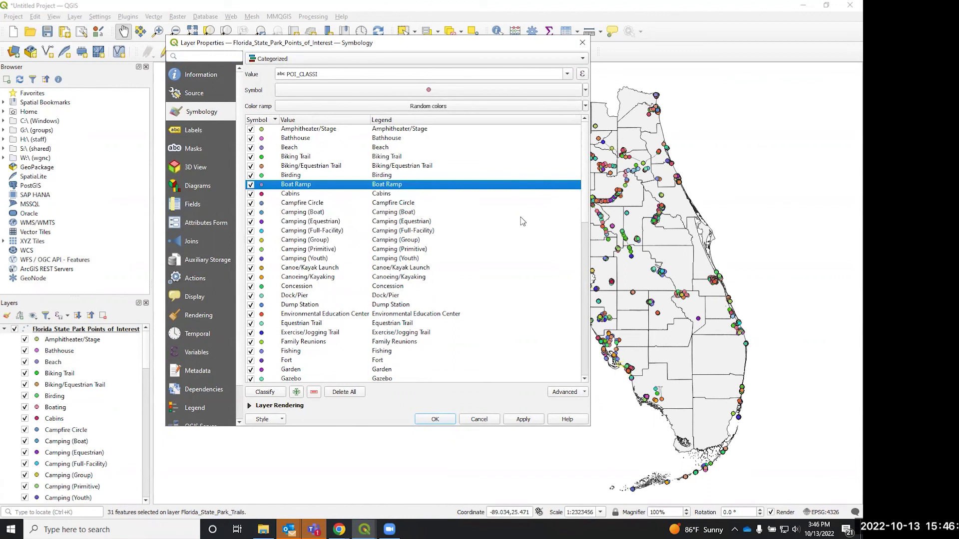
{"action": "left_click", "coordinate": [453, 214]}
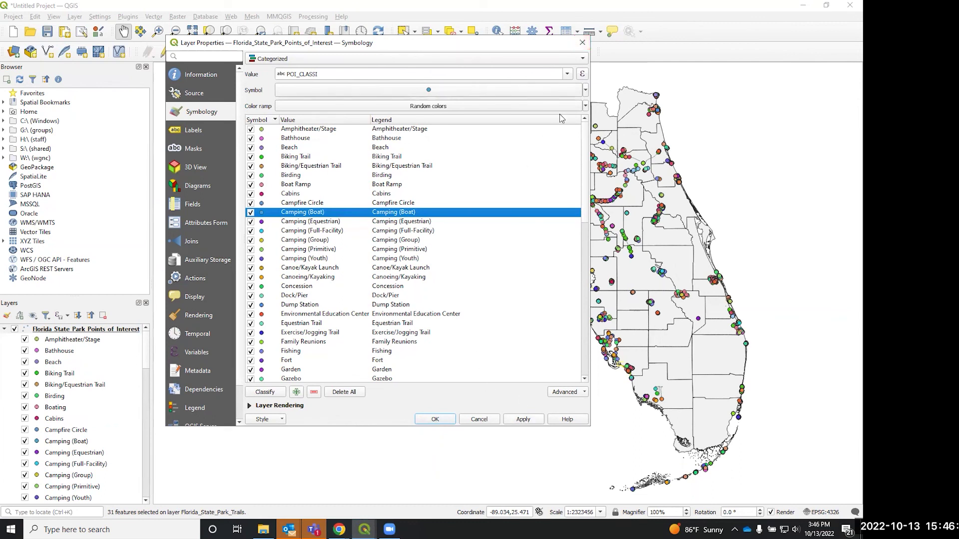
{"action": "left_click", "coordinate": [585, 43]}
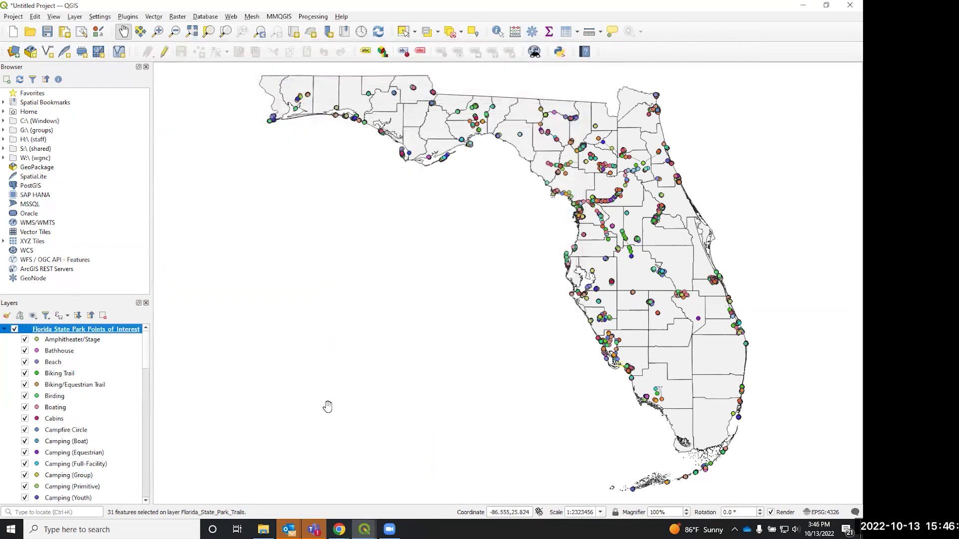